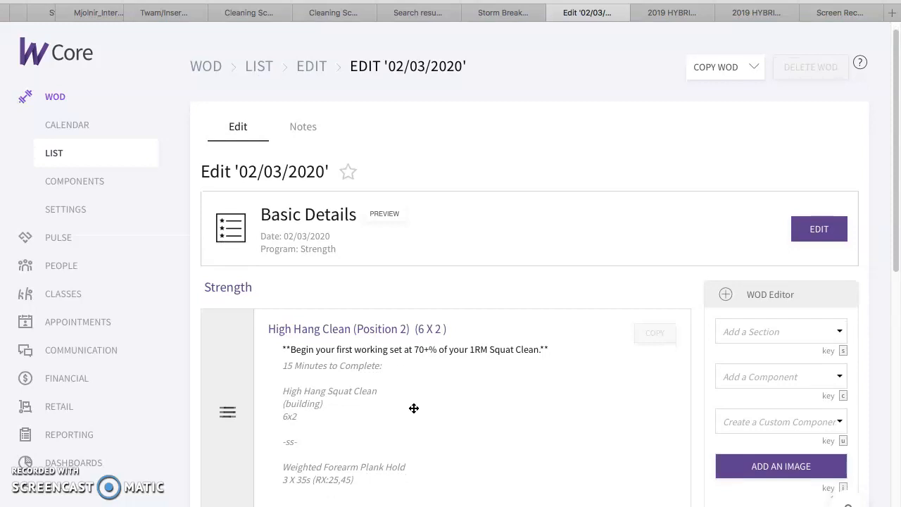
Copy the 02/03/2020 Strength WOD to another day.
scroll(413, 407, "down", 1)
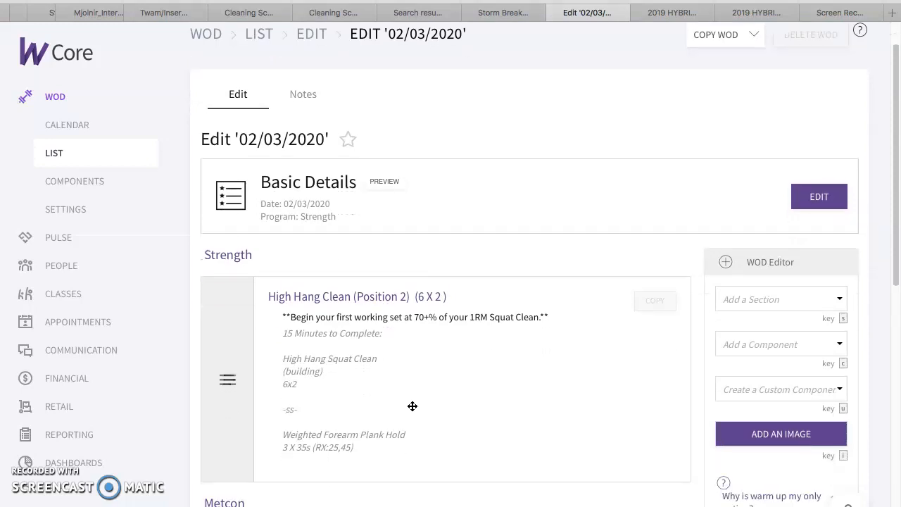
scroll(412, 406, "down", 3)
scroll(413, 338, "up", 4)
left_click(746, 59)
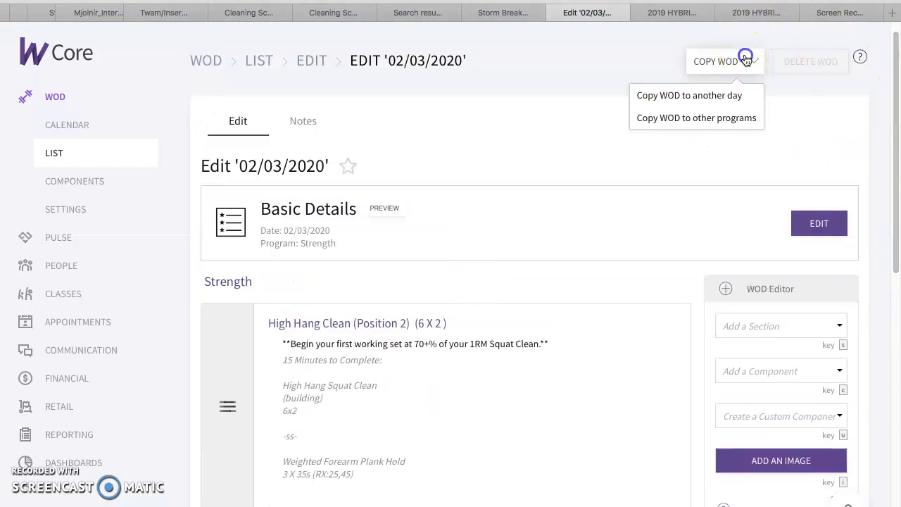
left_click(702, 99)
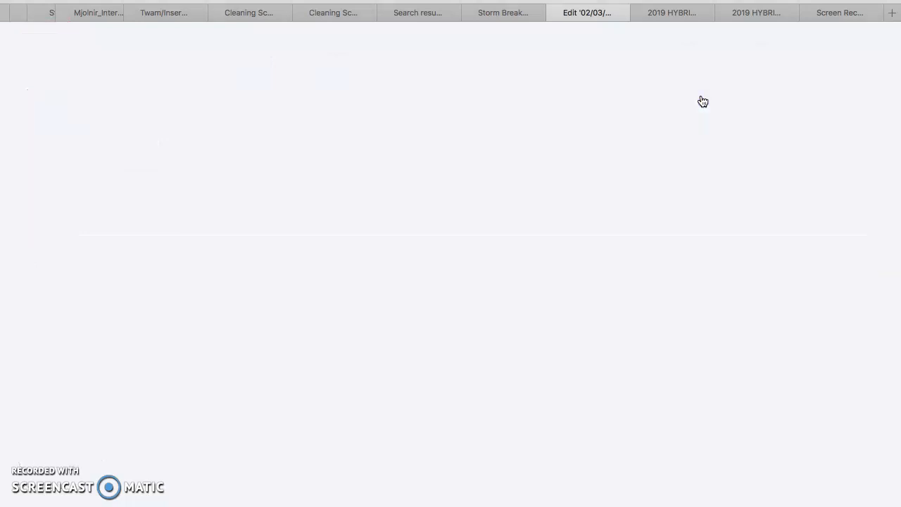
left_click(695, 92)
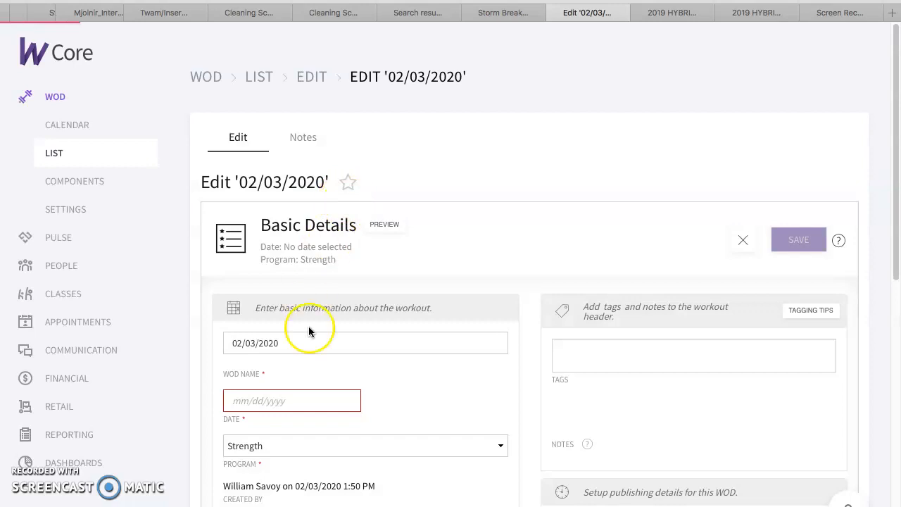
Set the copied WOD's date to 02/05/2020.
left_click(284, 400)
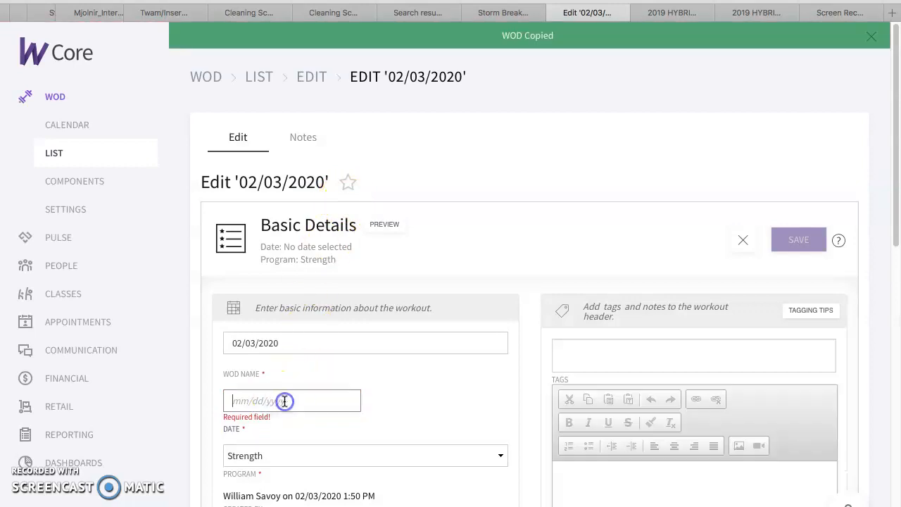
scroll(278, 398, "down", 2)
left_click(264, 350)
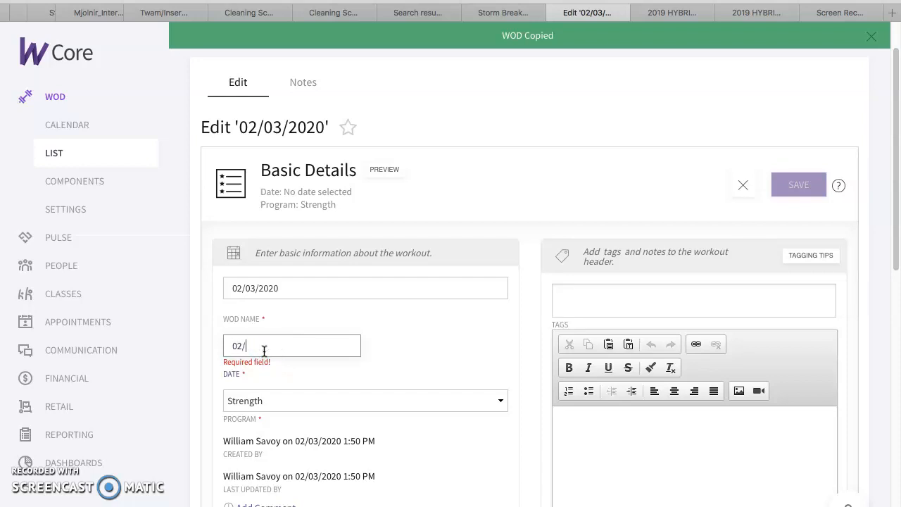
type("02/05/2020")
Rename the copied WOD as 02/05/2020 and save its basic details.
left_click(287, 289)
left_click(257, 288)
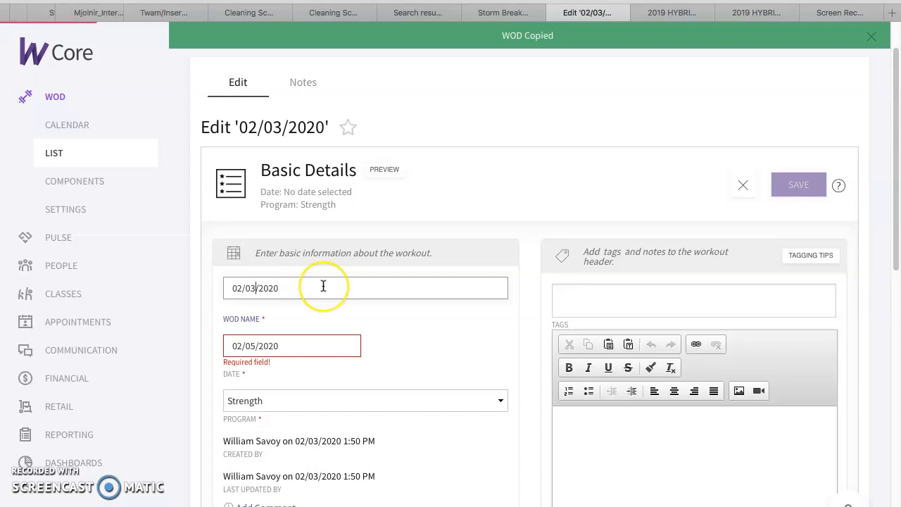
type("5")
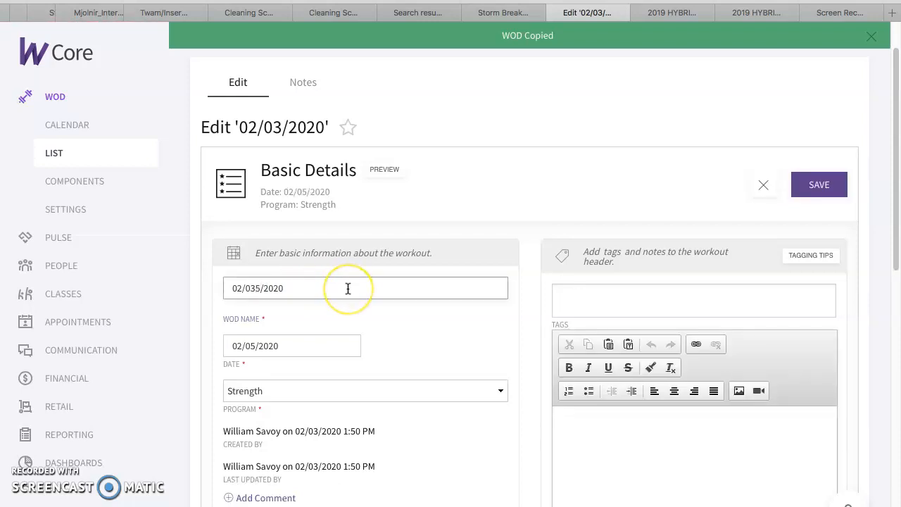
scroll(459, 316, "down", 5)
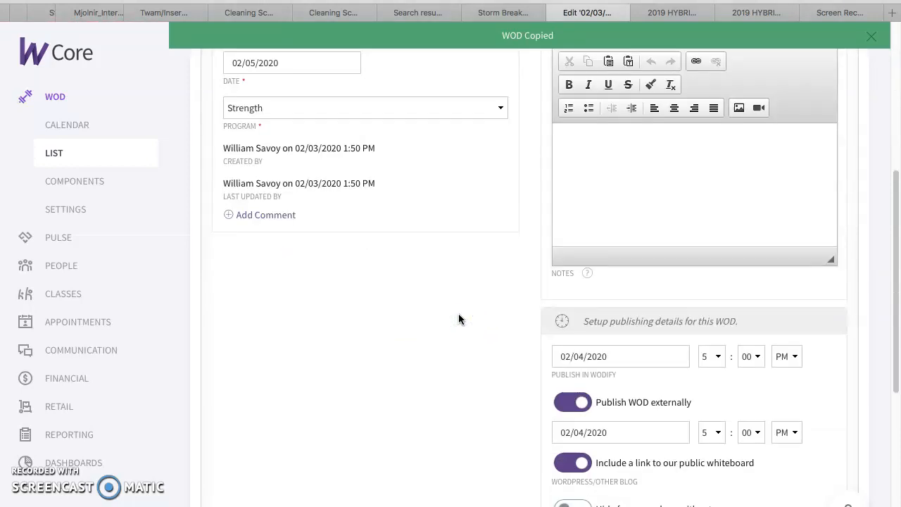
scroll(669, 324, "up", 3)
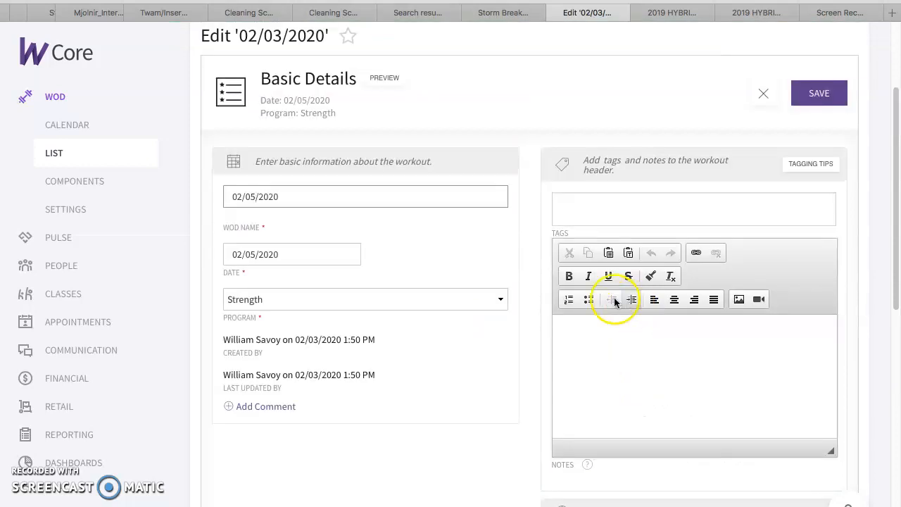
left_click(825, 102)
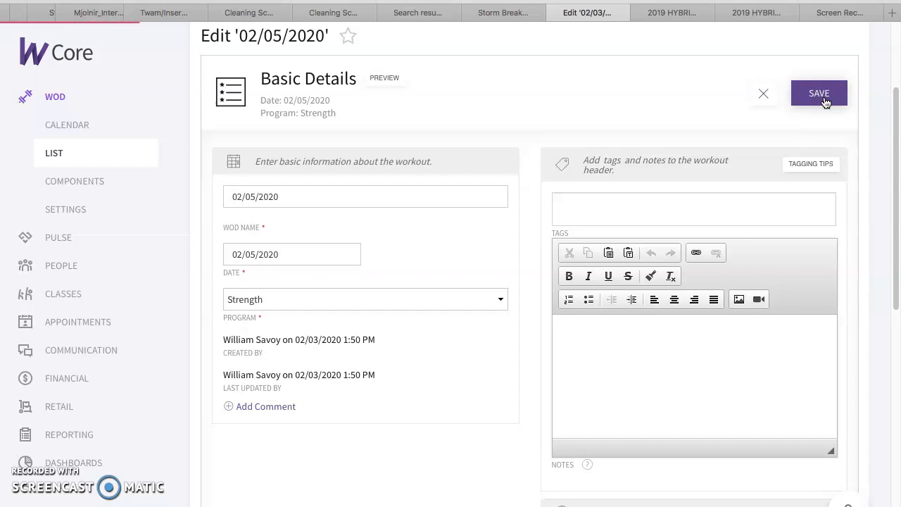
Compare the 2/3 and 2/5 strength workouts in the Storm Breaker spreadsheet and return to the WOD in Wodify Core.
left_click(510, 11)
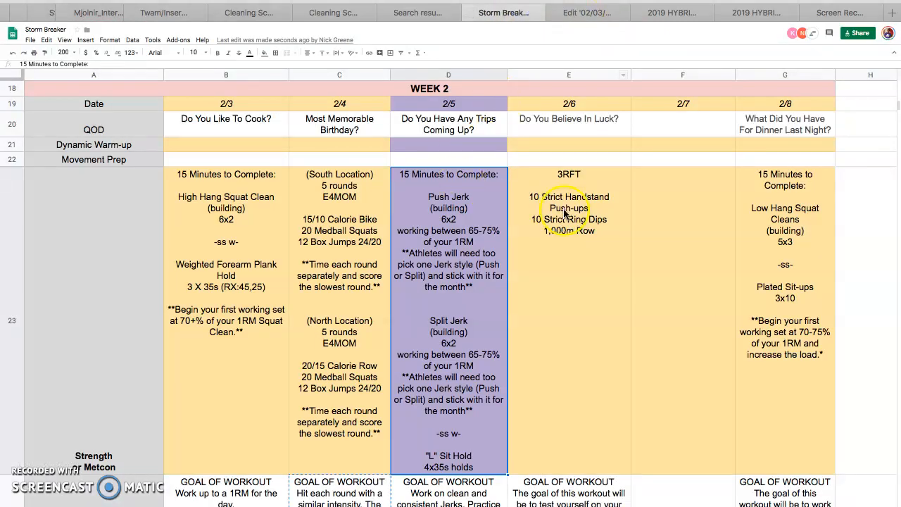
left_click(248, 218)
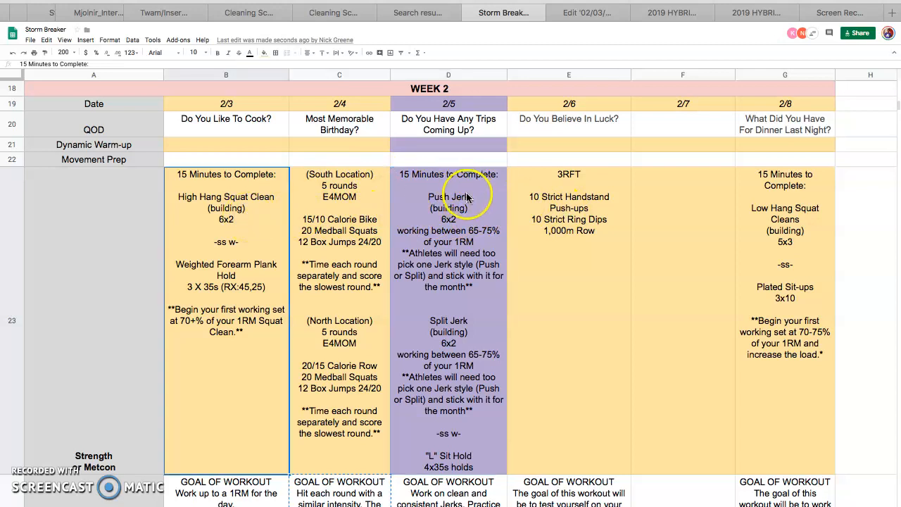
left_click(467, 196)
left_click(245, 200)
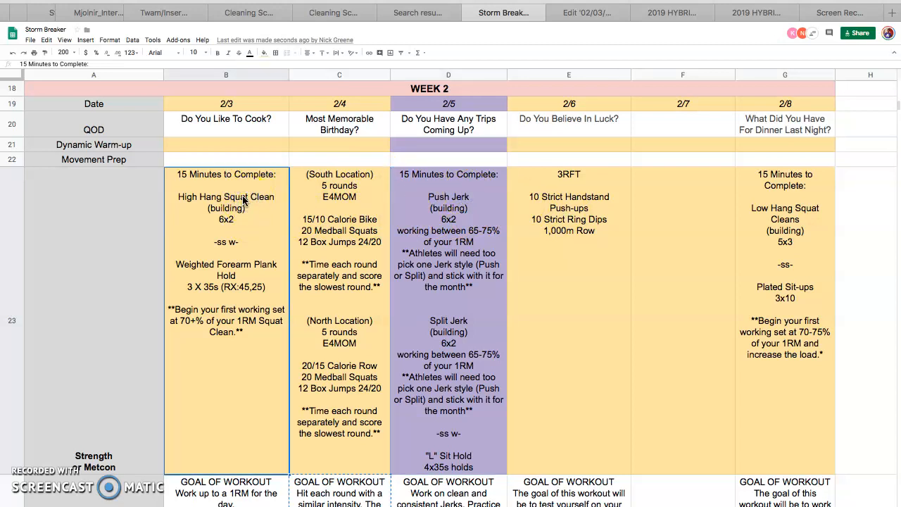
left_click(439, 218)
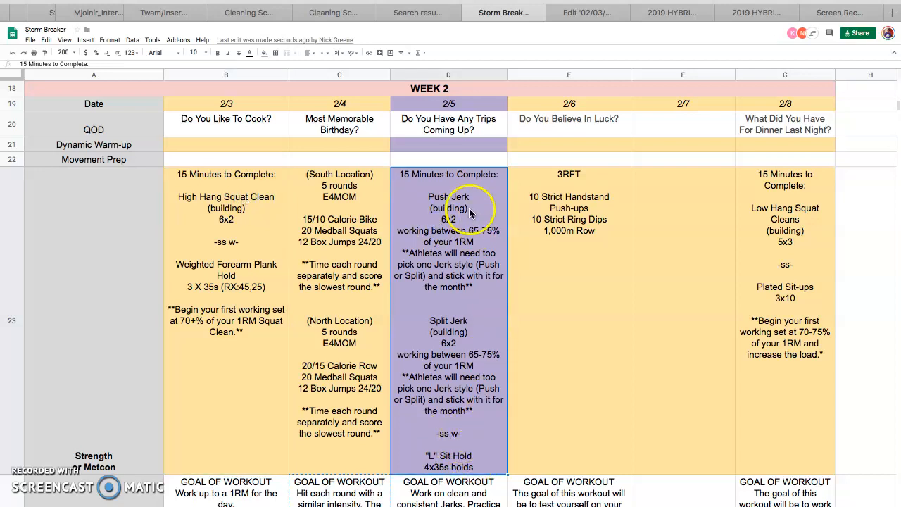
left_click(588, 14)
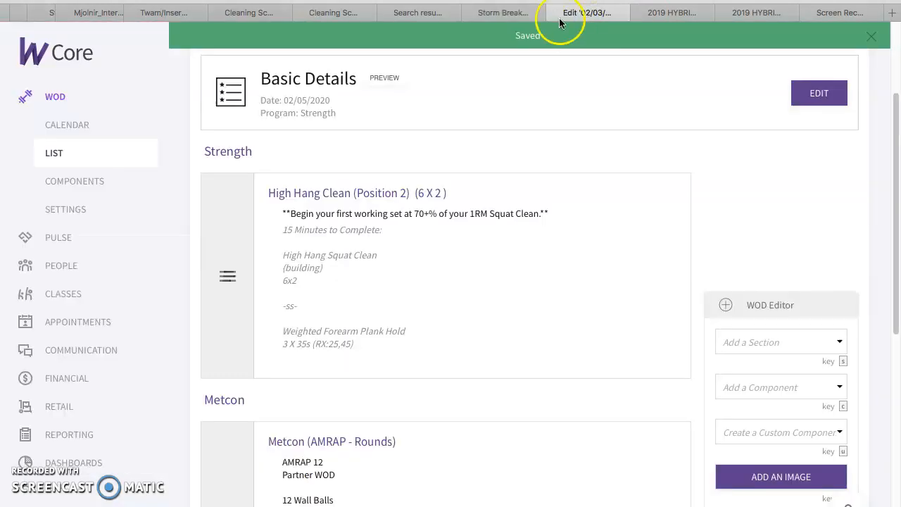
left_click(431, 12)
left_click(502, 11)
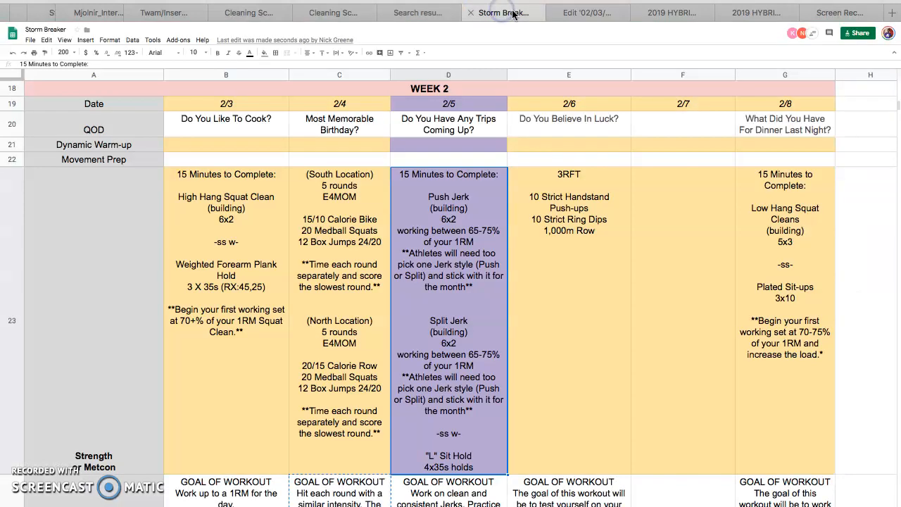
left_click(579, 12)
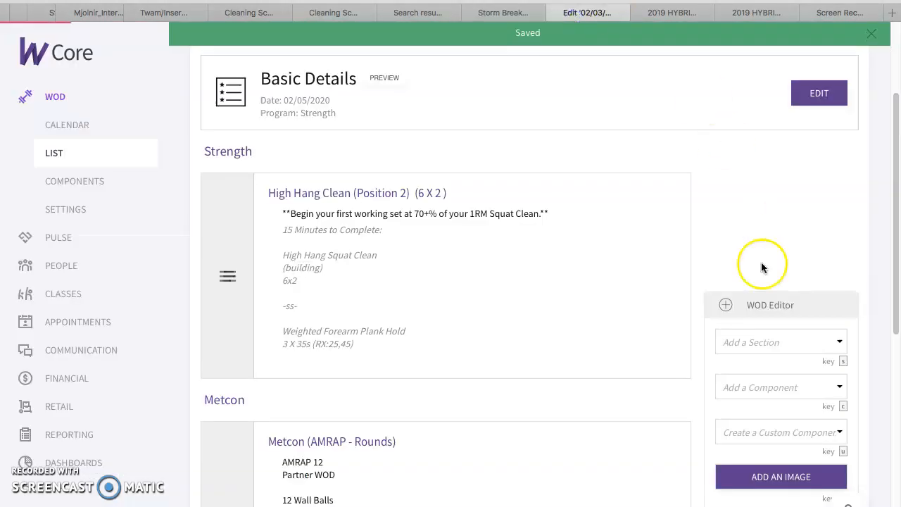
scroll(766, 296, "down", 3)
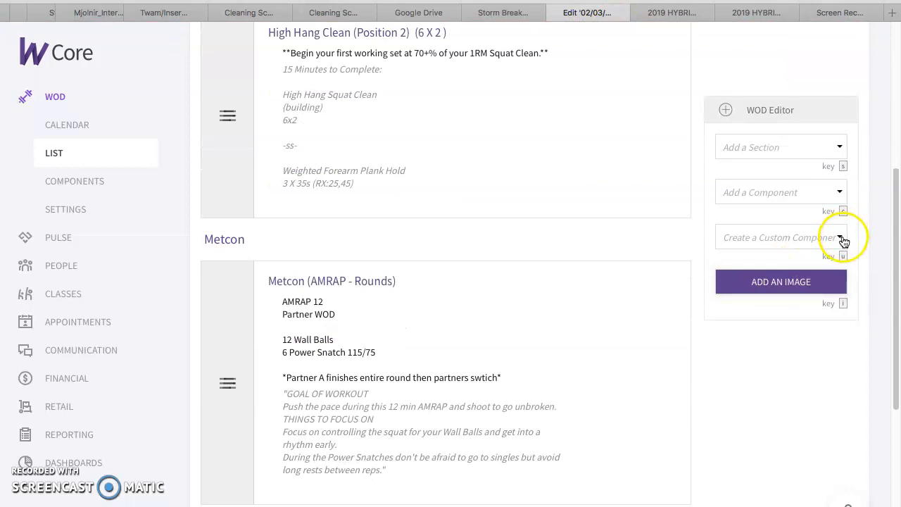
left_click(840, 194)
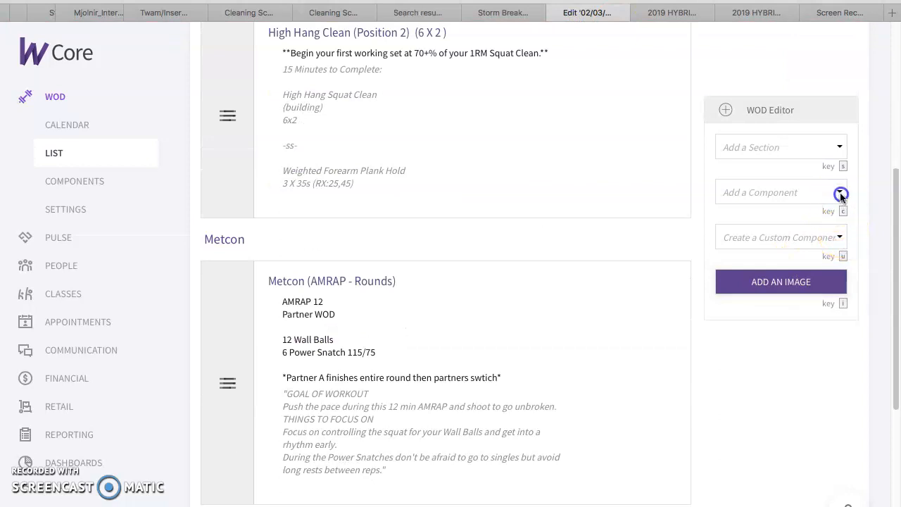
left_click(840, 191)
left_click(808, 396)
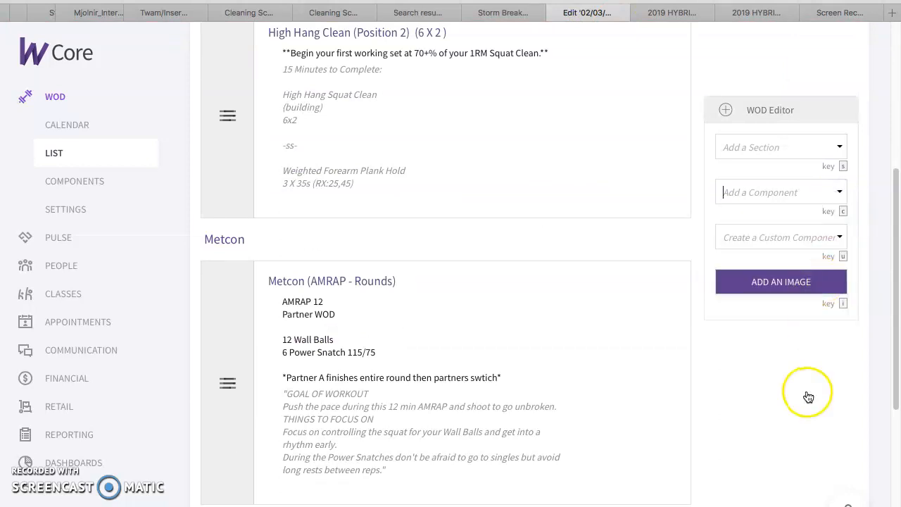
left_click(841, 237)
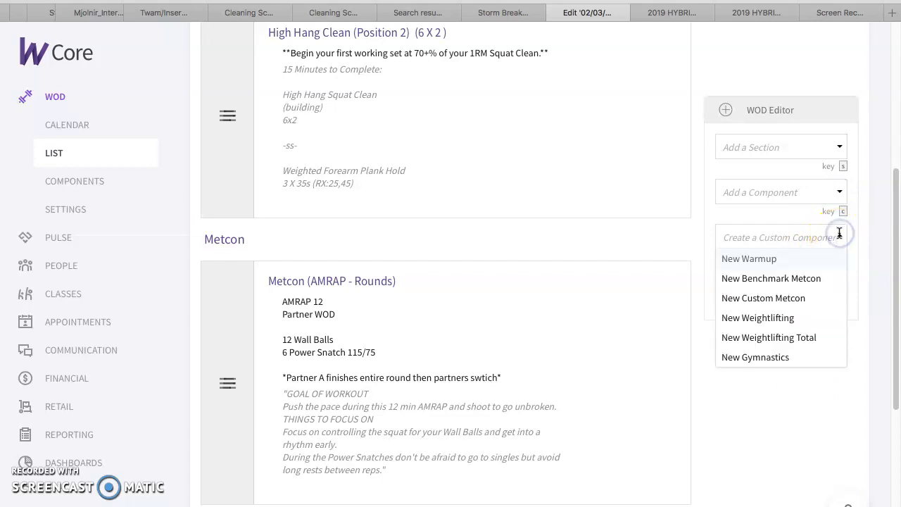
left_click(814, 341)
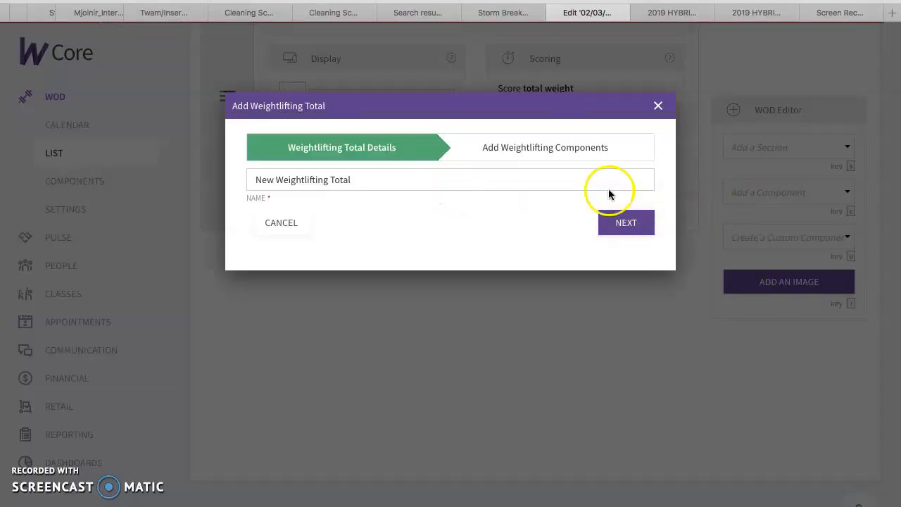
left_click(658, 105)
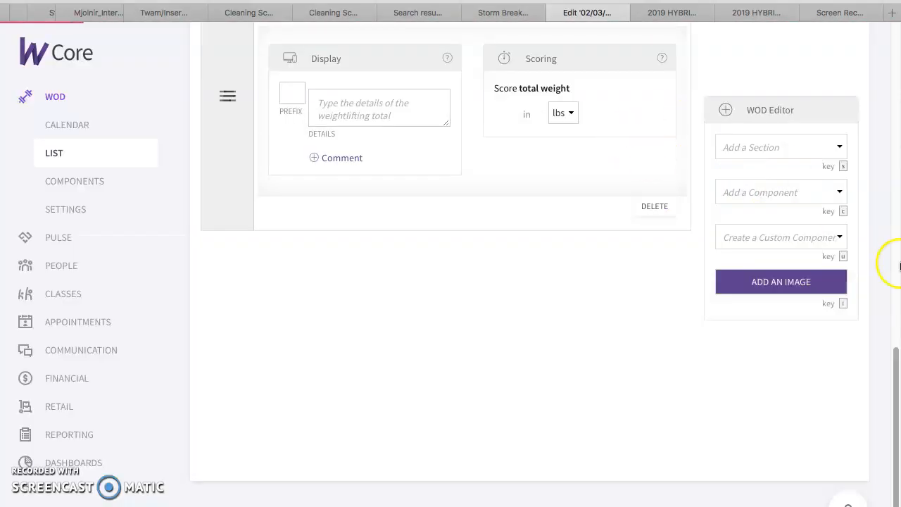
Try a new custom weightlifting component titled Push Jerk and remove it from the WOD.
left_click(836, 236)
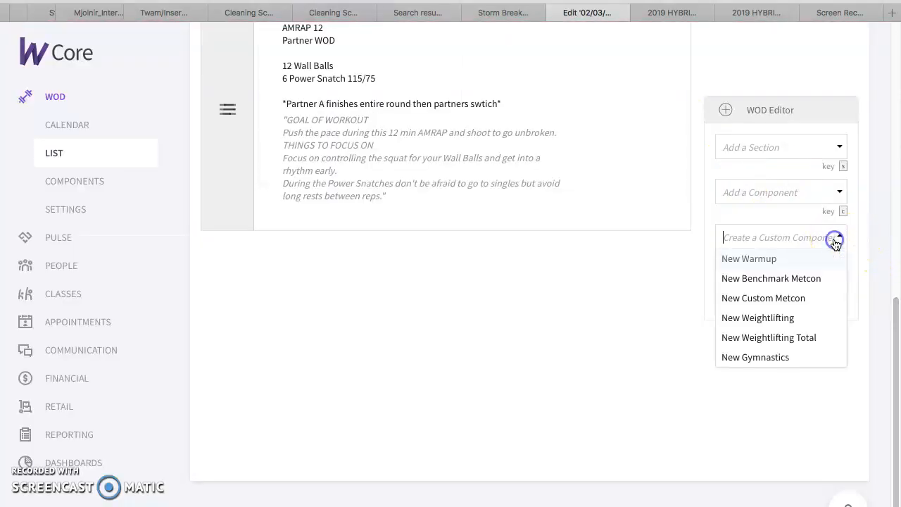
left_click(788, 317)
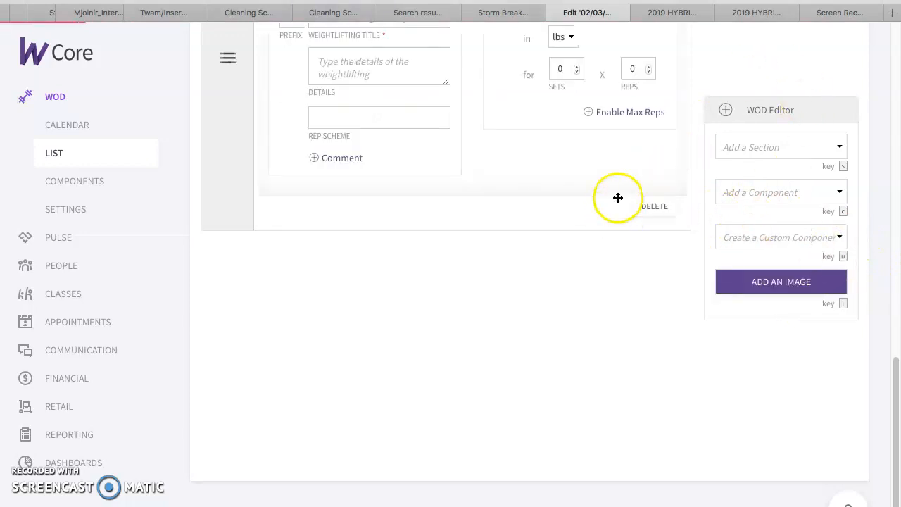
left_click(365, 189)
type("Push Jerk")
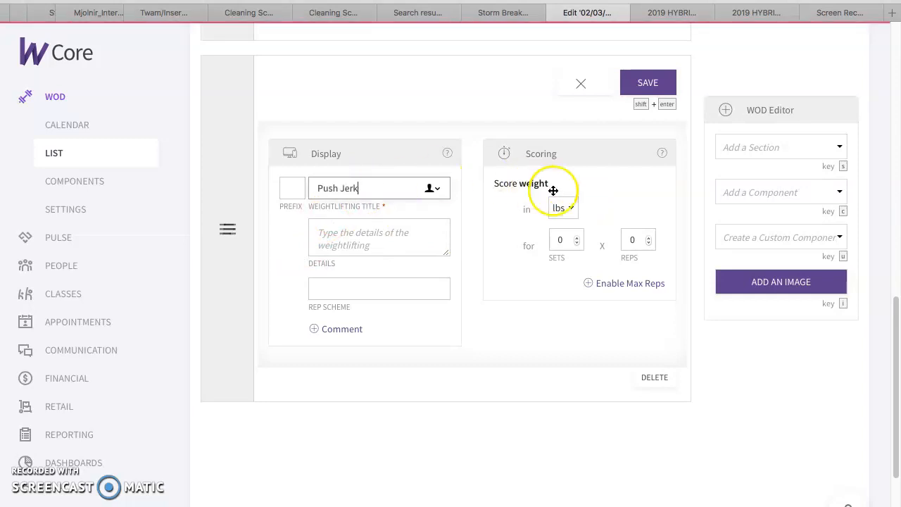
left_click(655, 378)
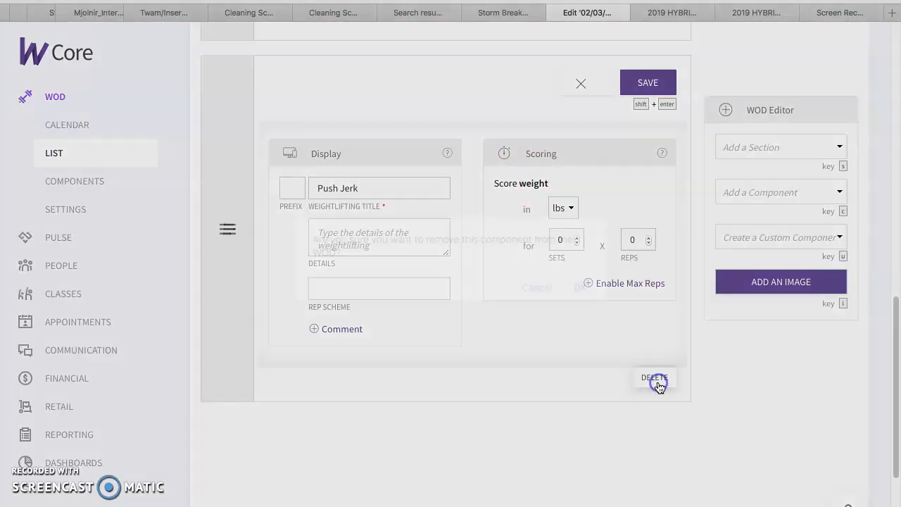
left_click(579, 292)
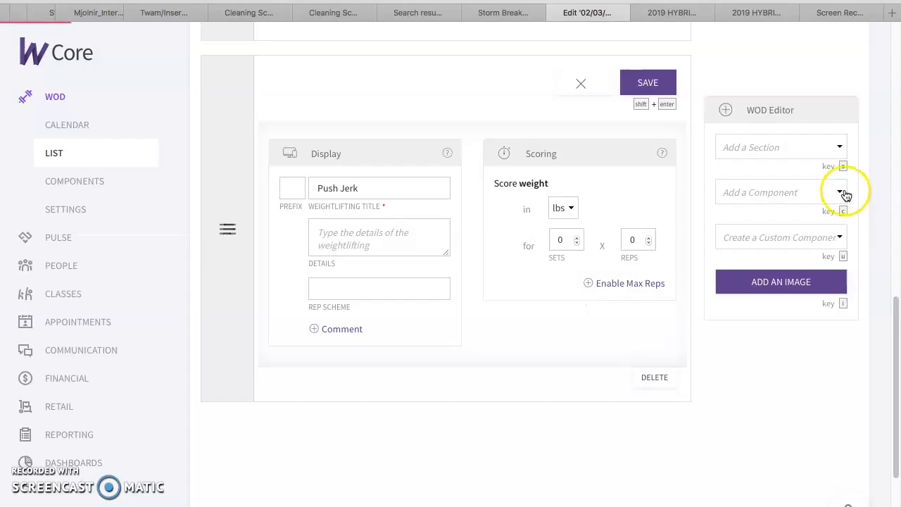
Add the existing Push Jerk component to the WOD.
left_click(842, 192)
type("Push")
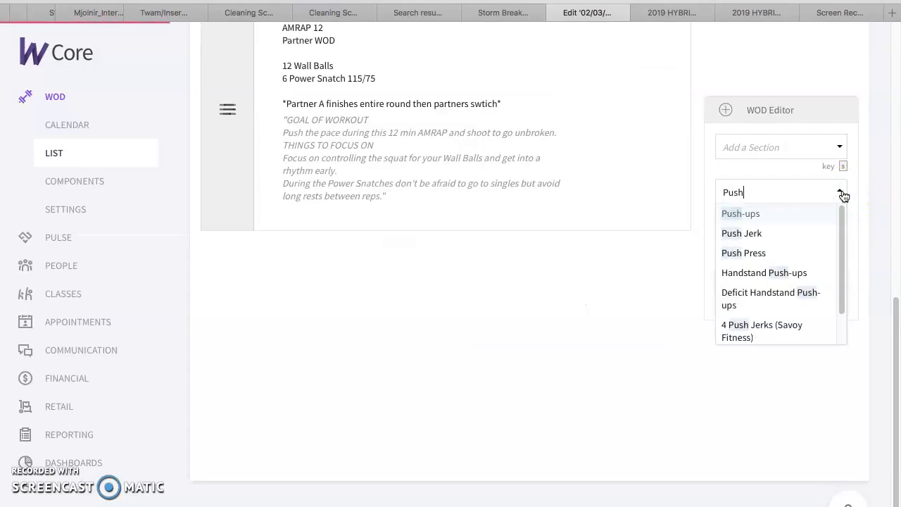
left_click(767, 238)
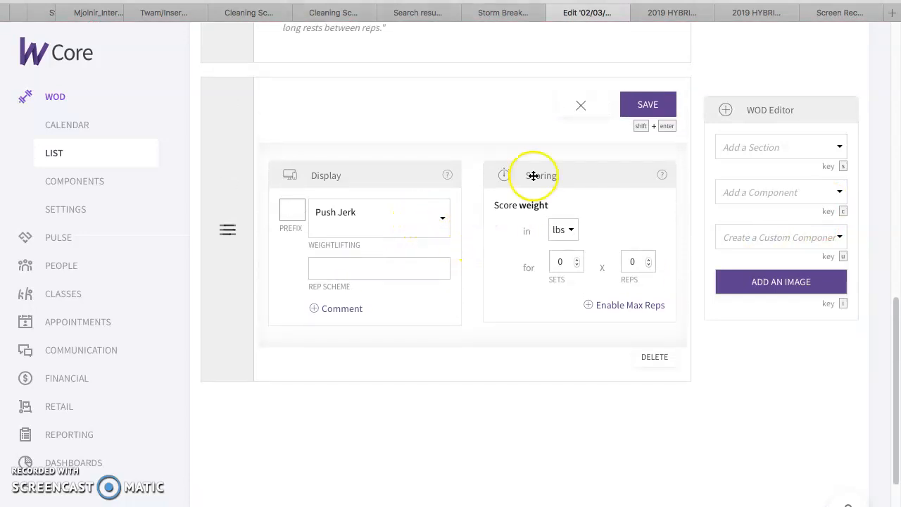
Check the 2/5 strength programming in the Storm Breaker spreadsheet and set the Push Jerk scoring to 6 sets of 2 reps.
left_click(497, 14)
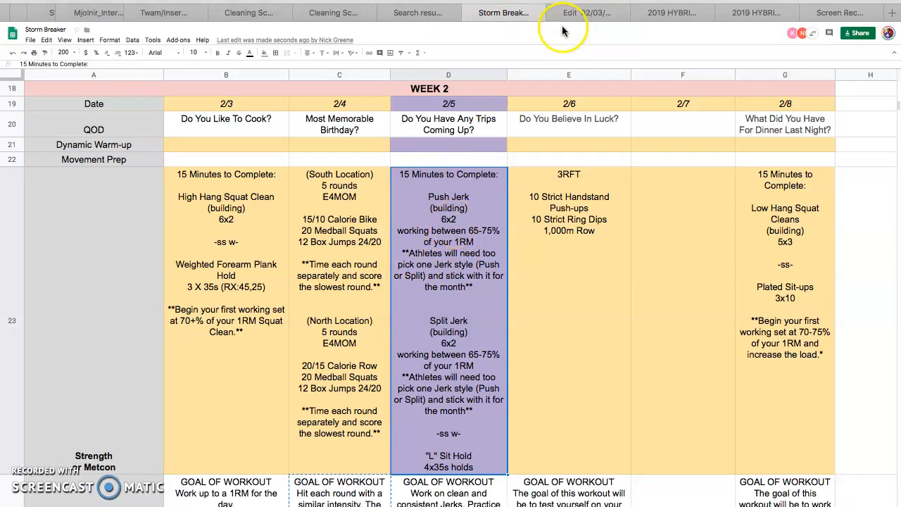
left_click(580, 14)
double_click(577, 259)
left_click(578, 260)
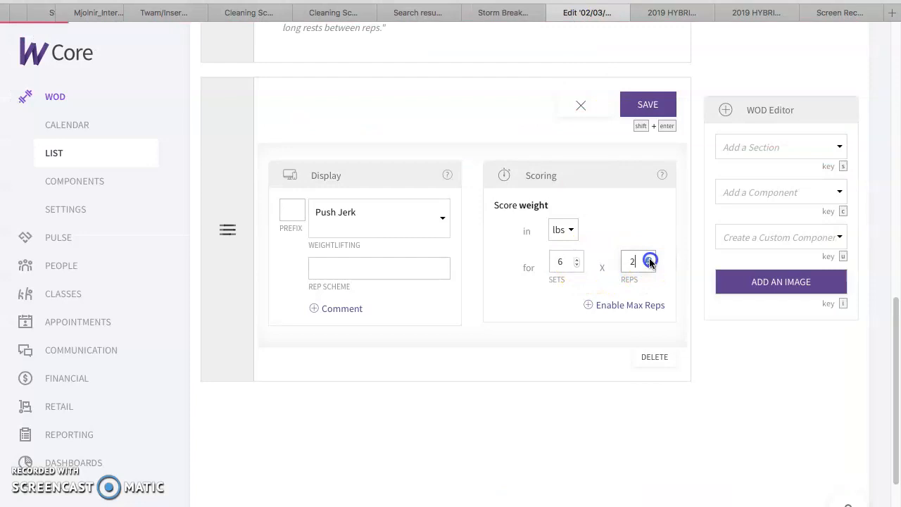
Enter 6 X 2 as the Push Jerk rep scheme and add an empty comment to the component.
left_click(406, 268)
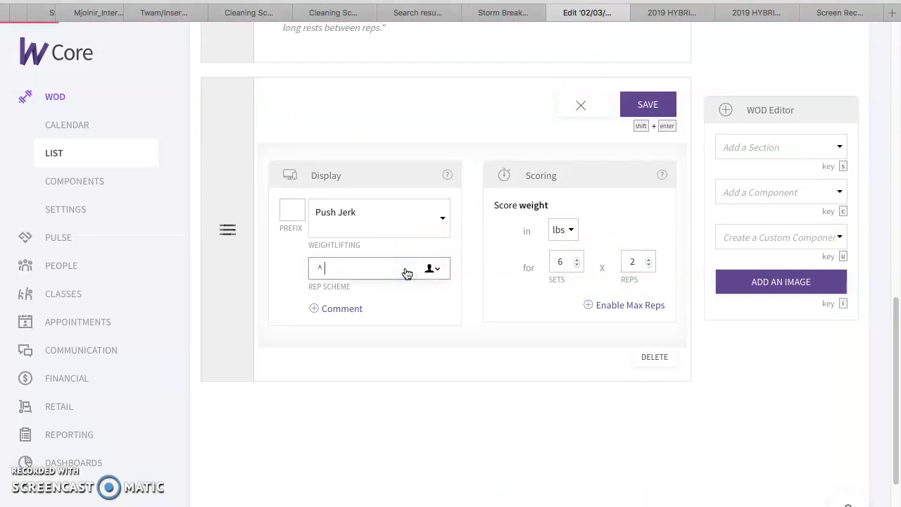
type("6 X 2")
left_click(361, 310)
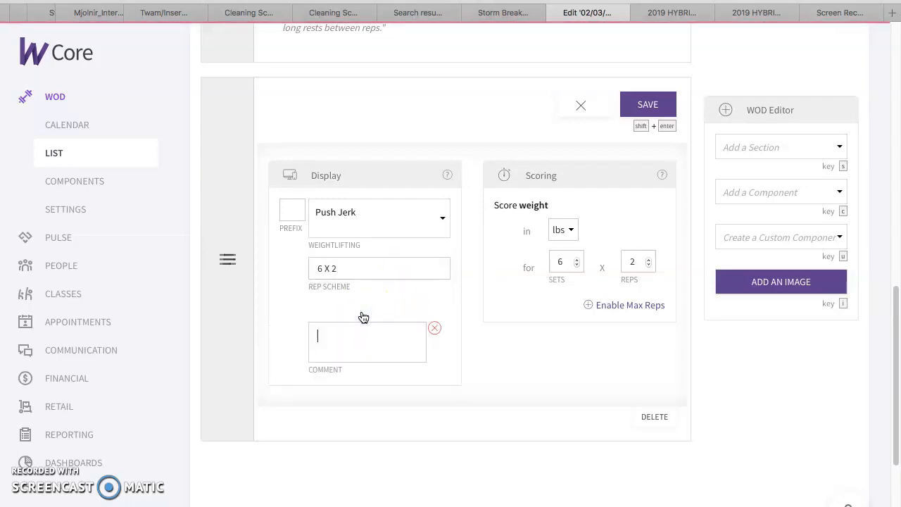
Copy the 2/5 Push Jerk text, from "15 Minutes to Complete:" through the first jerk style note, from the Storm Breaker spreadsheet into the Push Jerk comment.
left_click(507, 14)
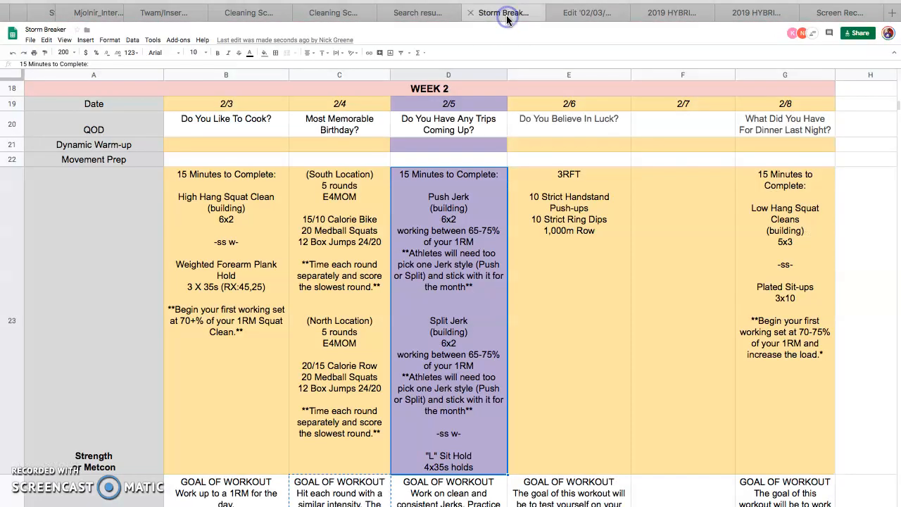
double_click(455, 231)
left_click_drag(751, 238, 562, 209)
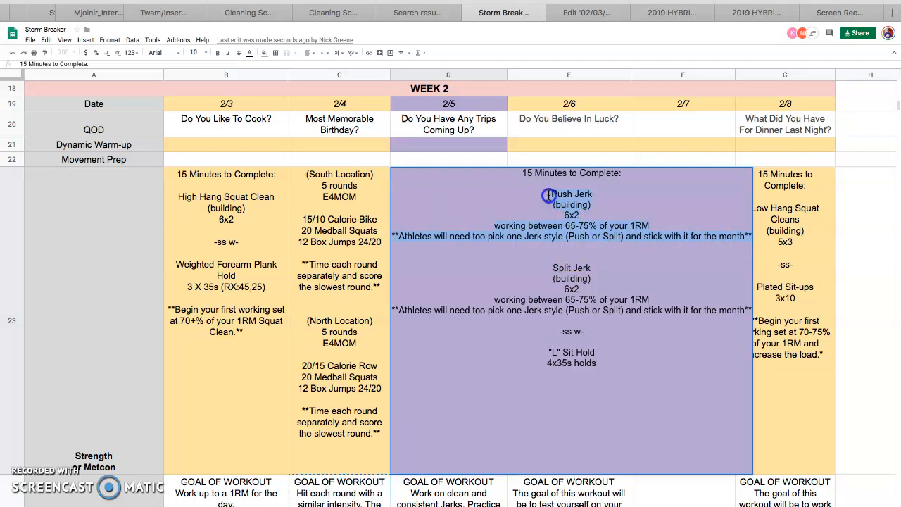
left_click(580, 12)
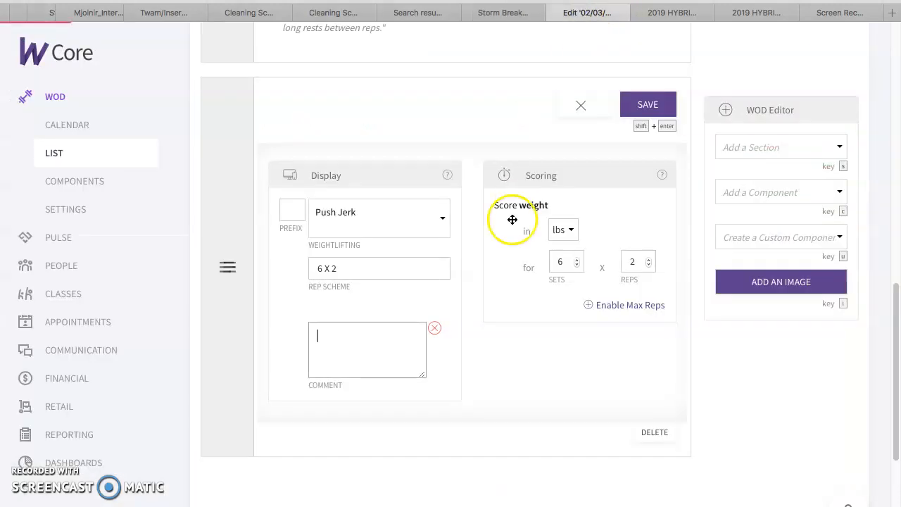
left_click(355, 326)
type("15 Minutes to Complete:  Push Jerk (building) 6x2 working between 65-75% of your 1RM **Athletes will need too pick one Jerk style (Push or Split) and stick with it for the month**")
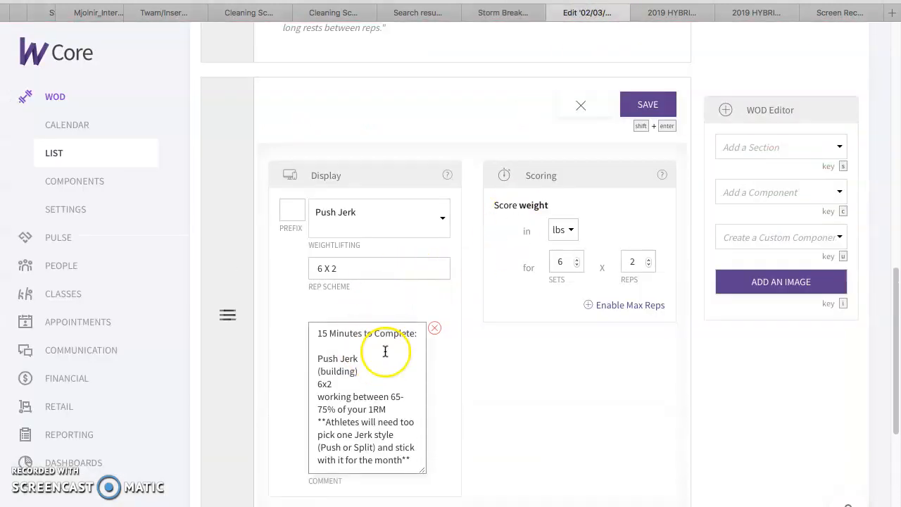
Separate the Push Jerk comment with blank lines after "75% of your 1RM" and after "6x2".
left_click(399, 409)
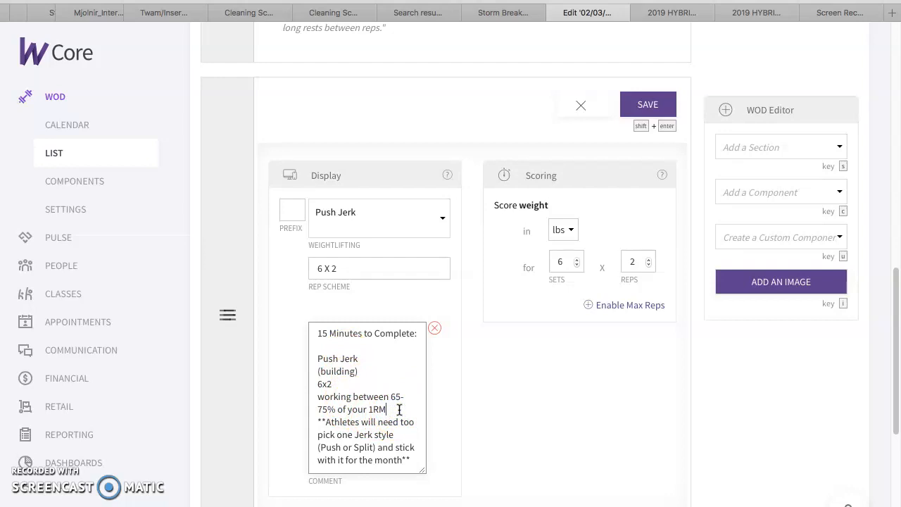
key("Return")
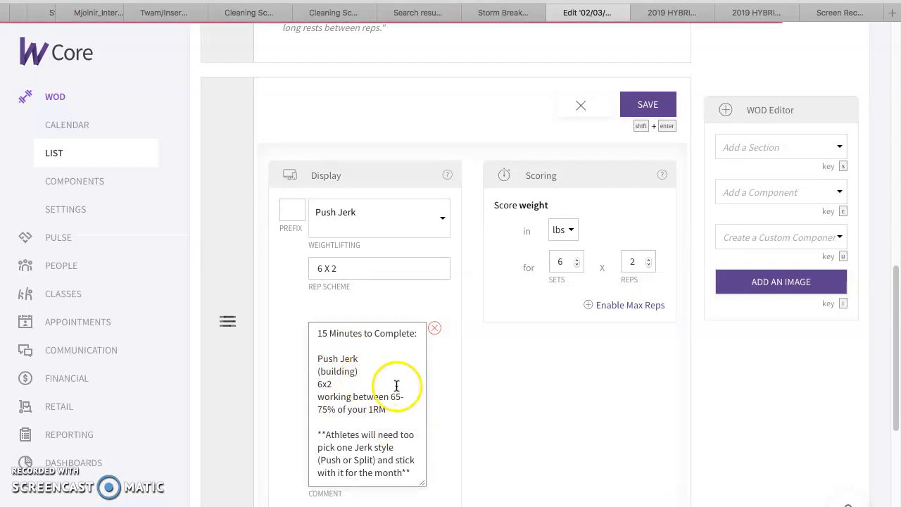
left_click(361, 386)
key("Return")
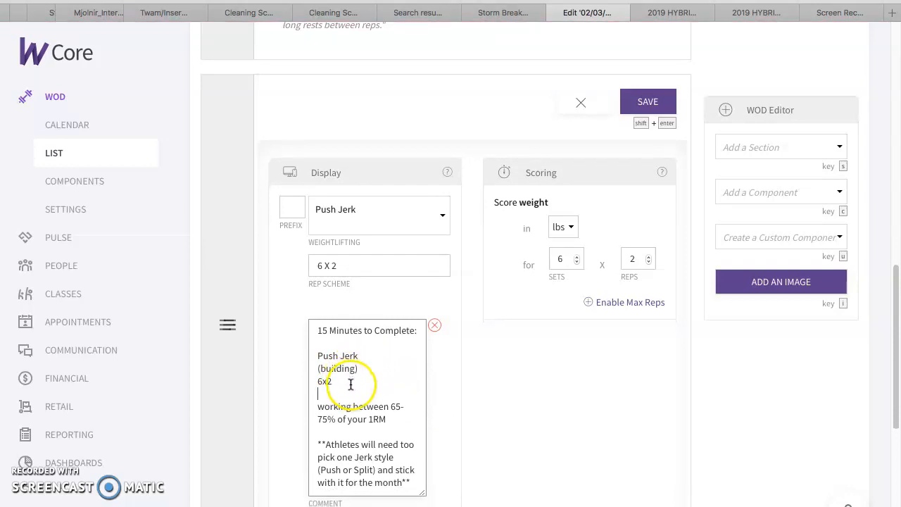
scroll(372, 398, "down", 2)
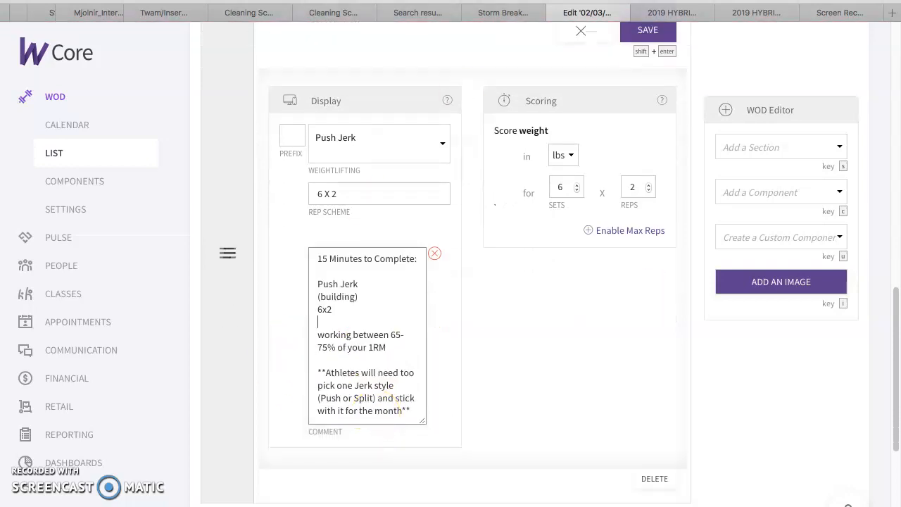
Copy the "-ss w-" and "L" Sit Hold 4x35s holds lines from the 2/5 strength cell in the Storm Breaker spreadsheet.
left_click(519, 13)
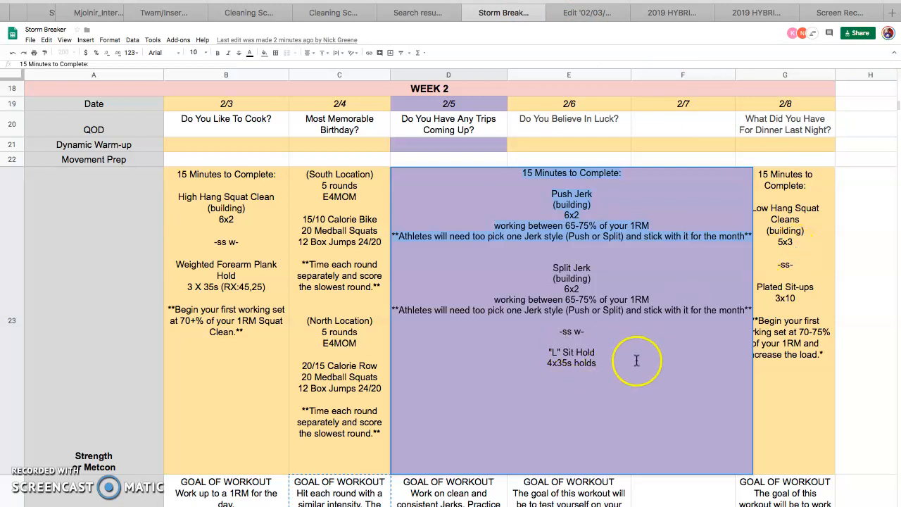
left_click_drag(603, 366, 560, 338)
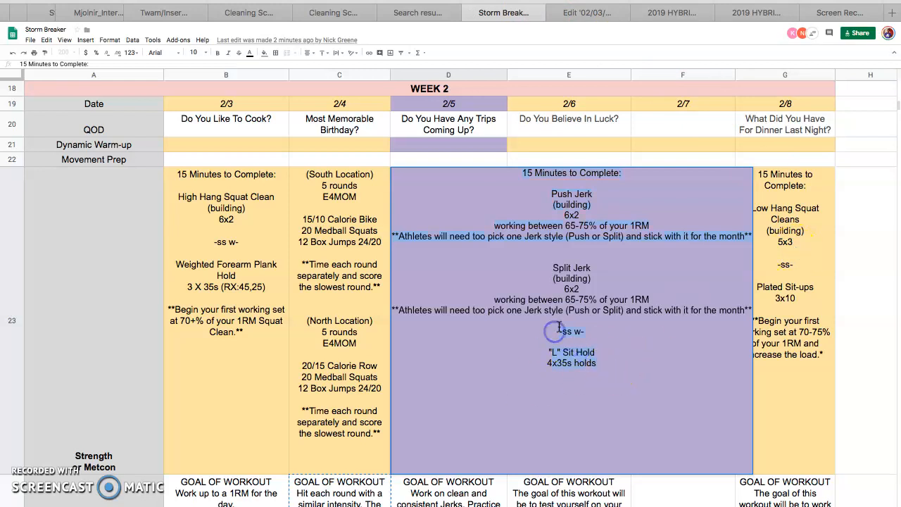
left_click_drag(559, 327, 571, 323)
key("ctrl+c")
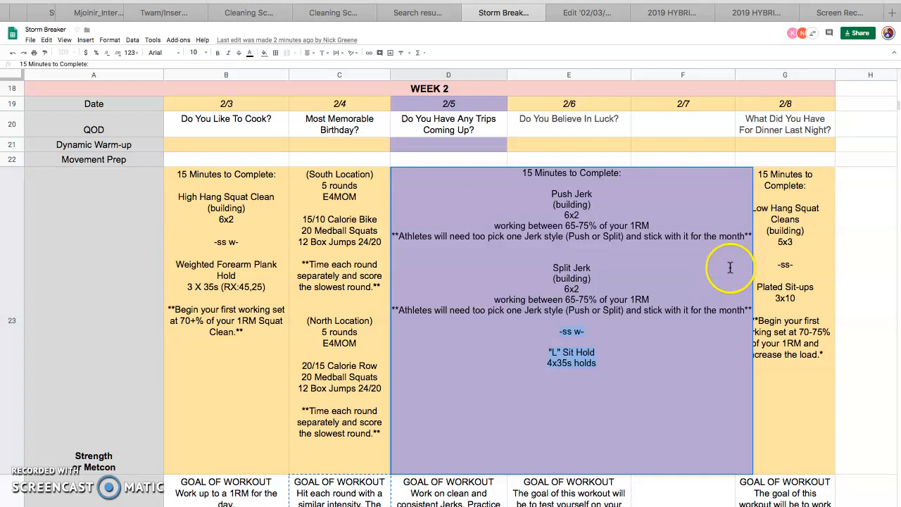
left_click(814, 250)
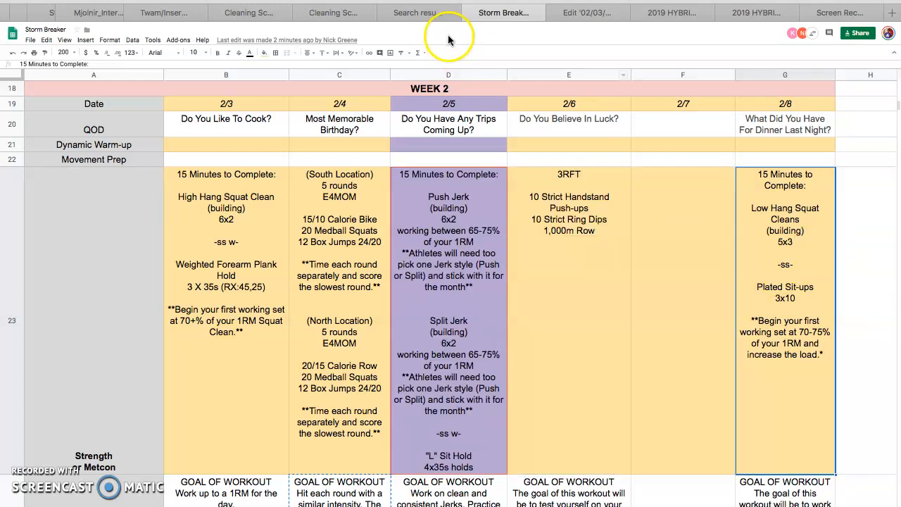
Paste the "L" Sit Hold lines into the Push Jerk comment in Wodify Core, between the 1RM line and the athletes note.
left_click(590, 15)
left_click(356, 312)
key("Return")
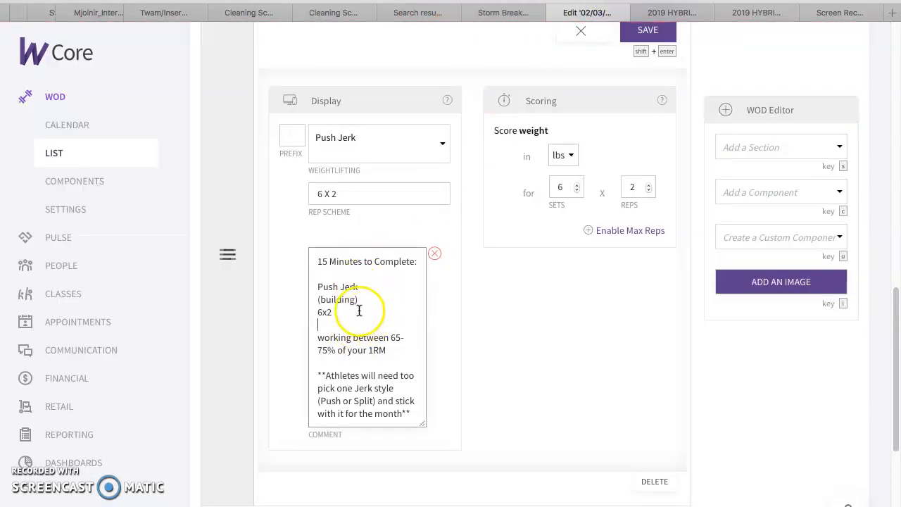
left_click(401, 348)
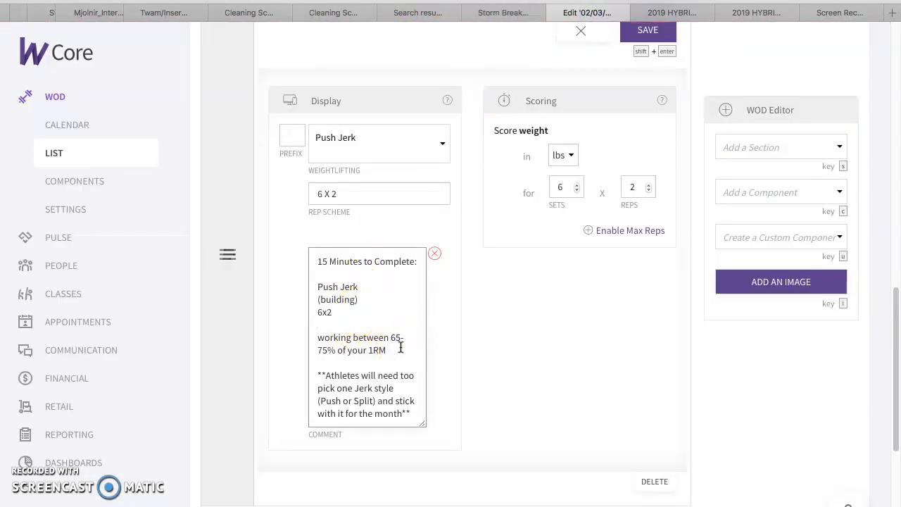
key("Return")
key("ctrl+v")
left_click(371, 345)
left_click(388, 430)
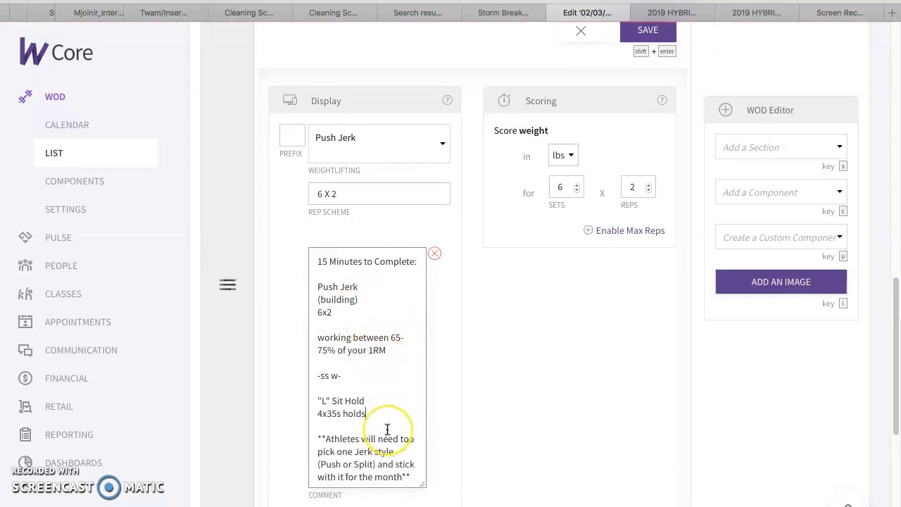
Save the Push Jerk component with its rep scheme, comment and scoring.
left_click(577, 445)
left_click(581, 442)
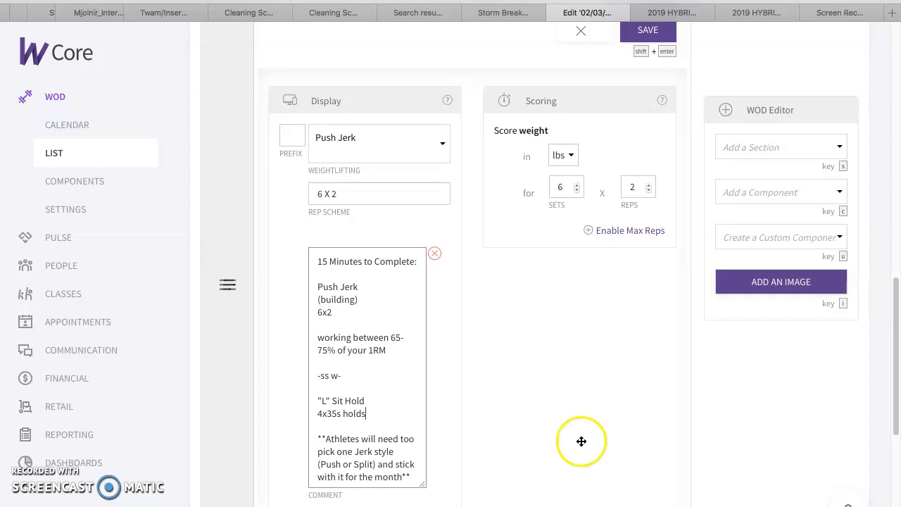
left_click(379, 406)
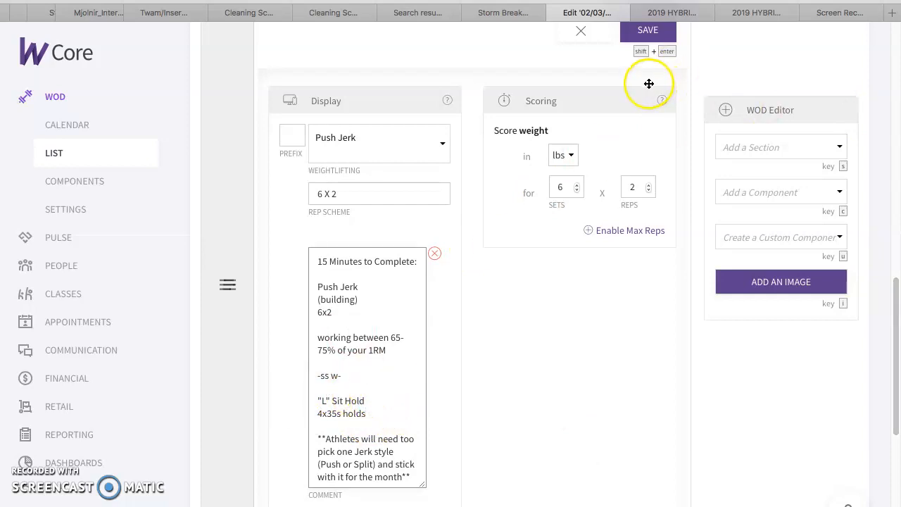
scroll(648, 80, "up", 1)
left_click(644, 61)
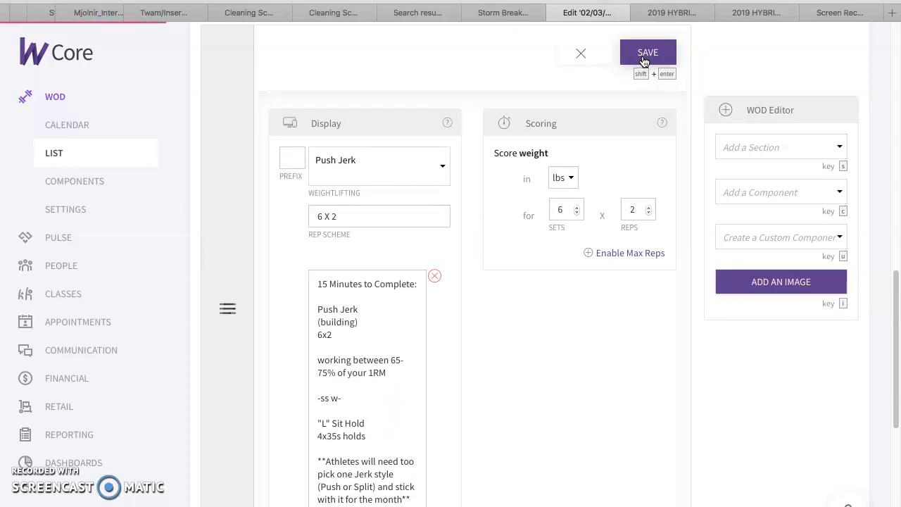
Review the saved Push Jerk component and the Metcon section above it in the WOD.
scroll(585, 116, "up", 3)
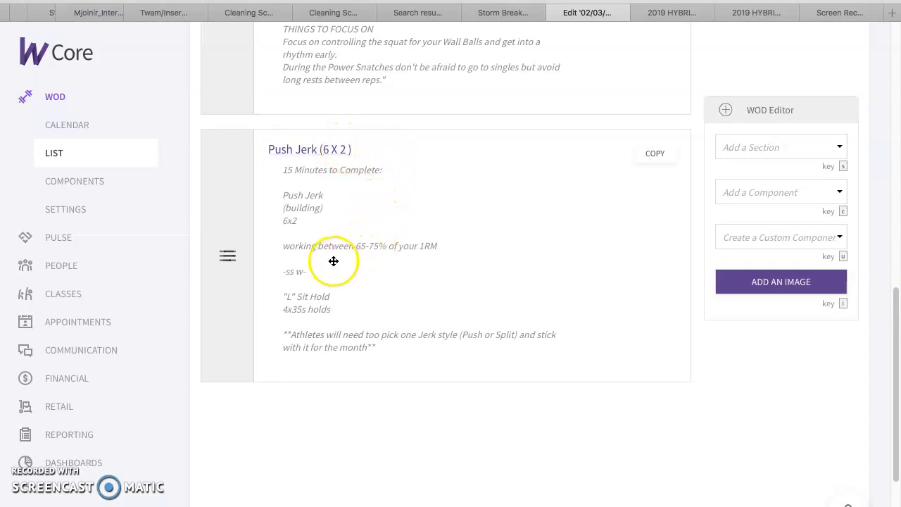
scroll(593, 155, "up", 2)
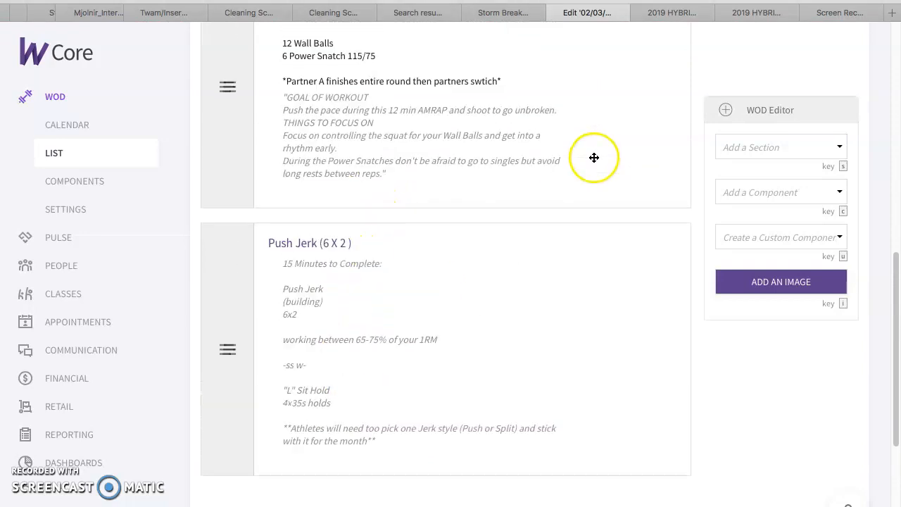
scroll(592, 157, "up", 4)
scroll(589, 155, "down", 4)
scroll(584, 156, "up", 4)
scroll(576, 155, "up", 1)
scroll(577, 155, "down", 8)
scroll(574, 155, "up", 5)
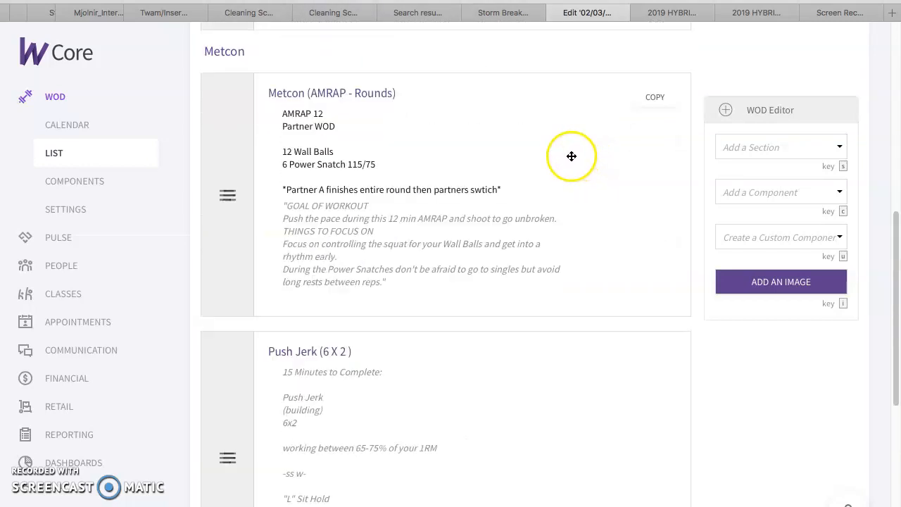
Check the 2/5 Split Jerk programming in the Storm Breaker spreadsheet and add the existing Split Jerk component to the WOD in Wodify Core.
left_click(503, 12)
left_click(457, 369)
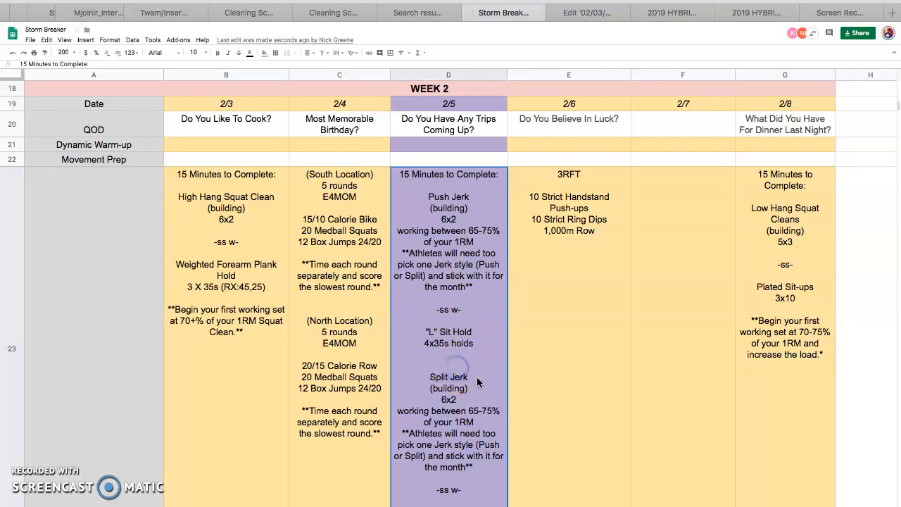
left_click(588, 17)
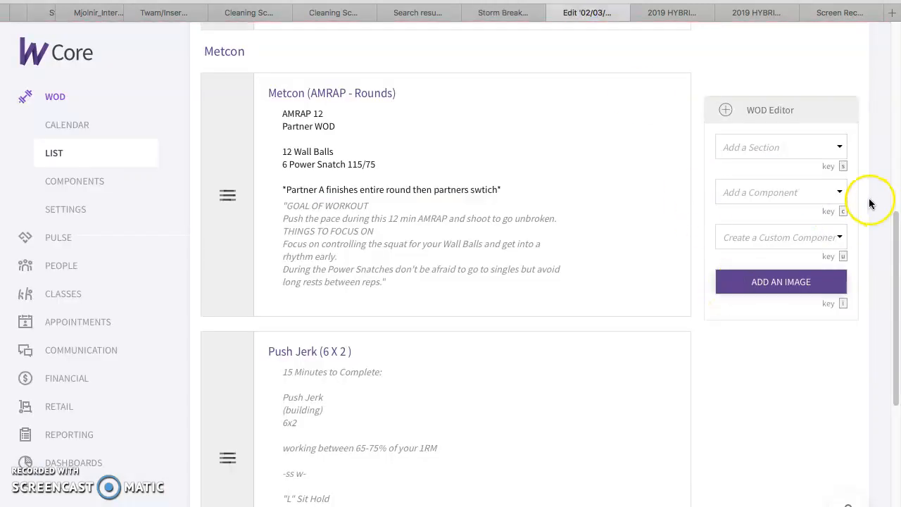
left_click(842, 194)
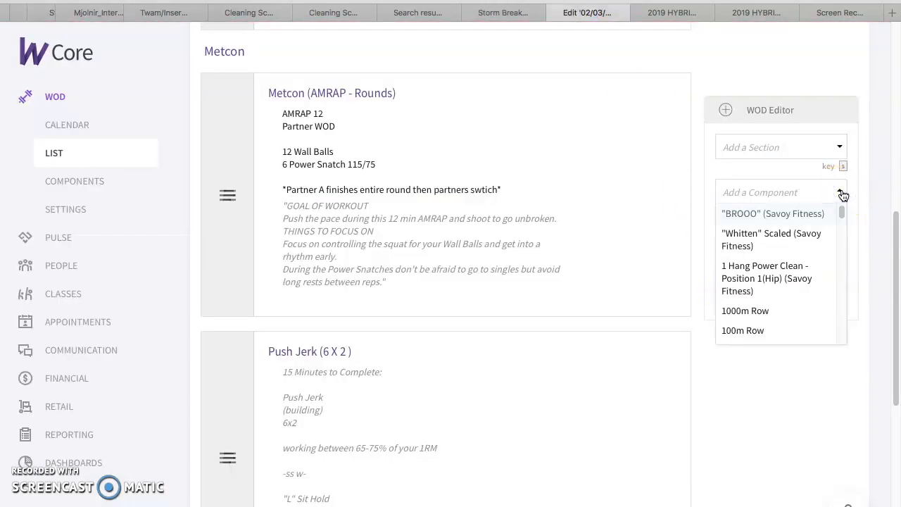
type("SPlit")
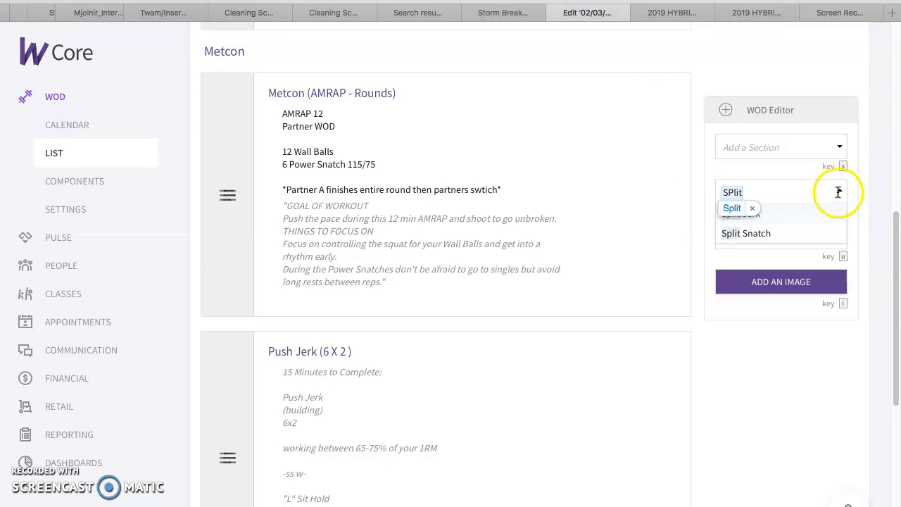
left_click(787, 213)
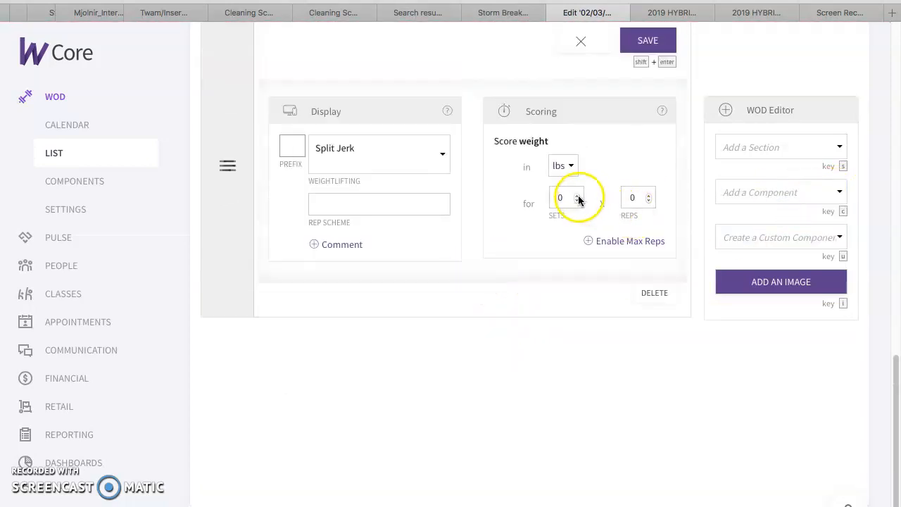
Set the Split Jerk scoring to 6 sets of 2 reps.
left_click(578, 196)
left_click(578, 196)
left_click(578, 196)
left_click(578, 196)
left_click(648, 196)
left_click(648, 196)
left_click(371, 203)
Reopen the Push Jerk component, copy its entire comment text and save the component again.
scroll(370, 202, "up", 5)
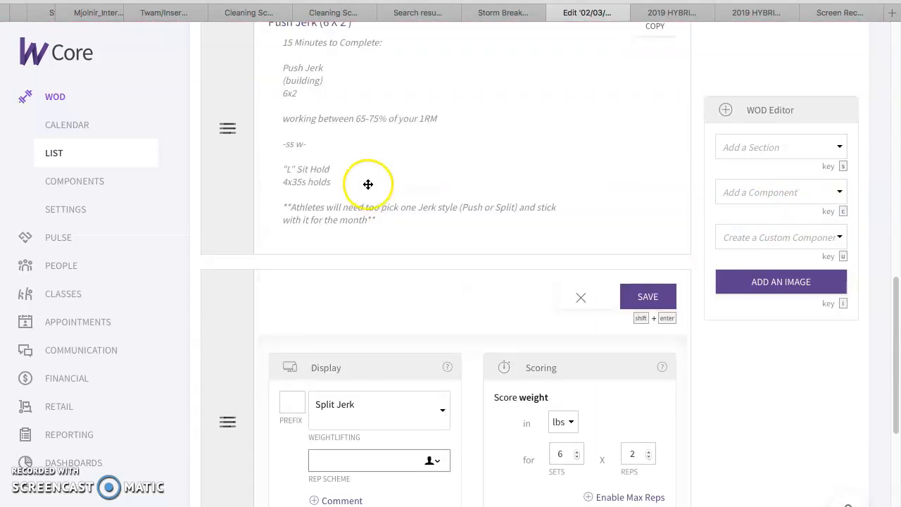
left_click(317, 151)
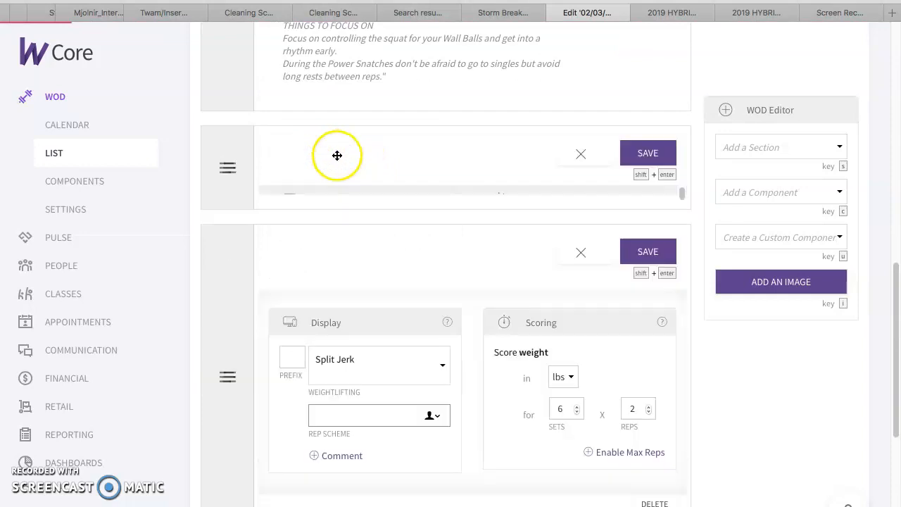
scroll(443, 469, "down", 3)
left_click(416, 343)
left_click_drag(417, 343, 311, 116)
scroll(612, 211, "up", 3)
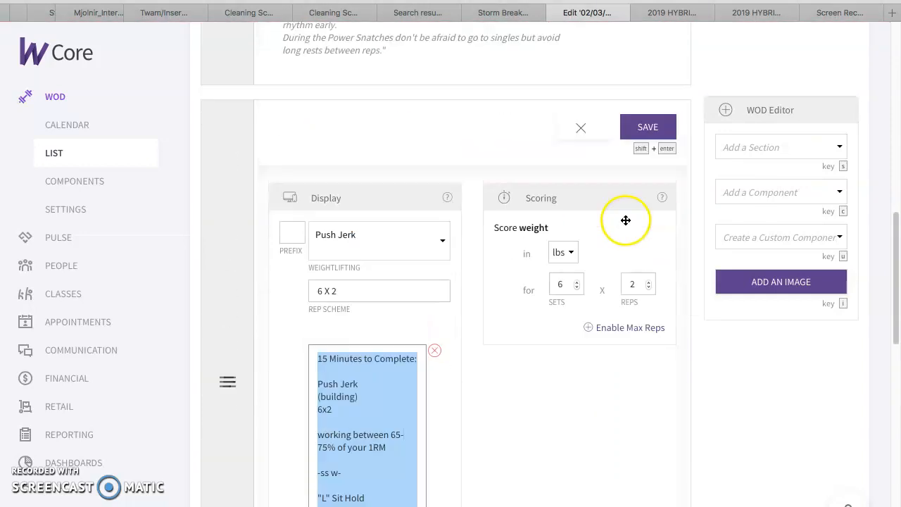
left_click(647, 127)
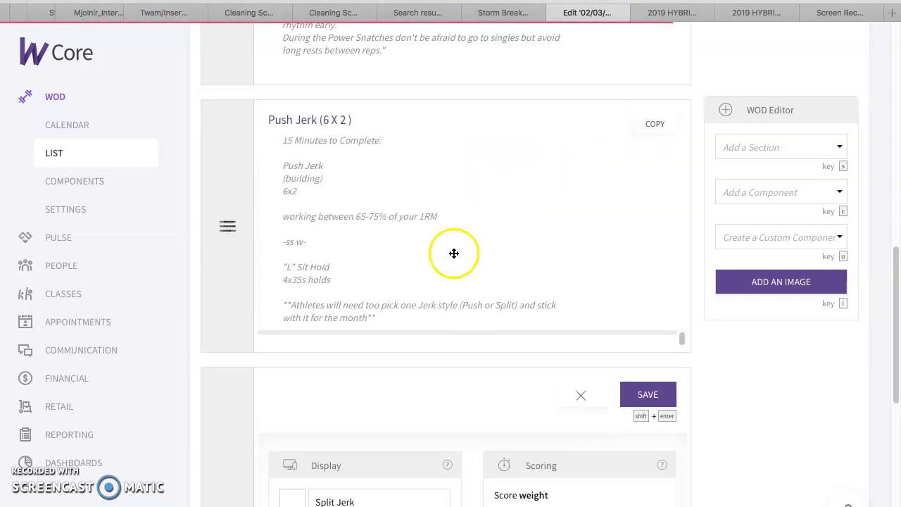
scroll(321, 423, "down", 3)
left_click(345, 347)
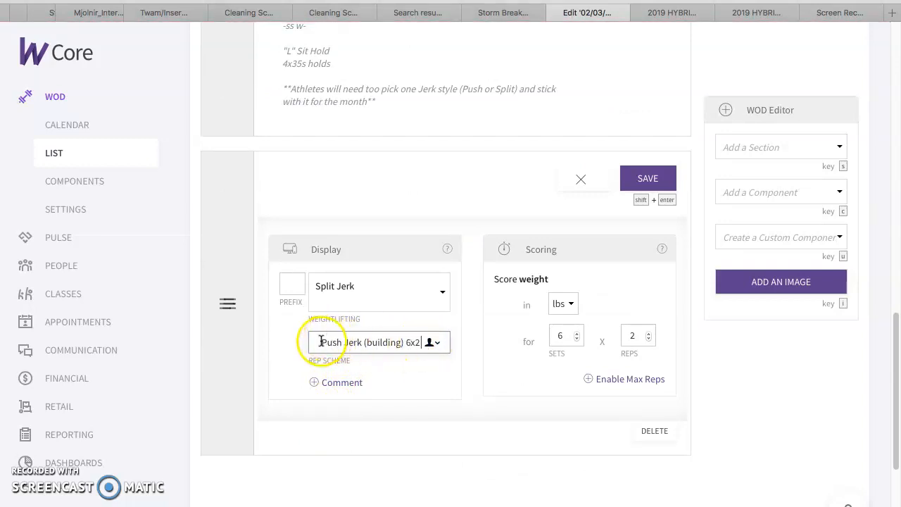
left_click_drag(316, 342, 872, 367)
type("15 Minutes to Complete:")
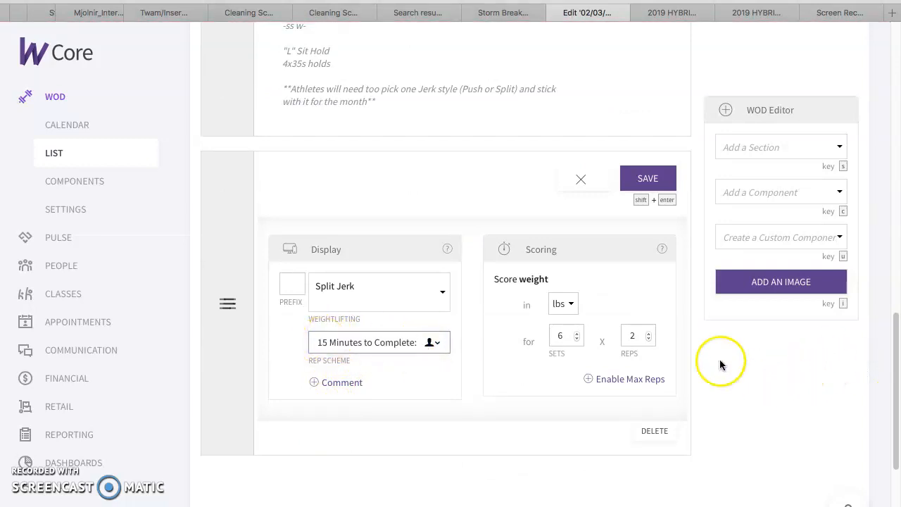
left_click(393, 342)
triple_click(393, 342)
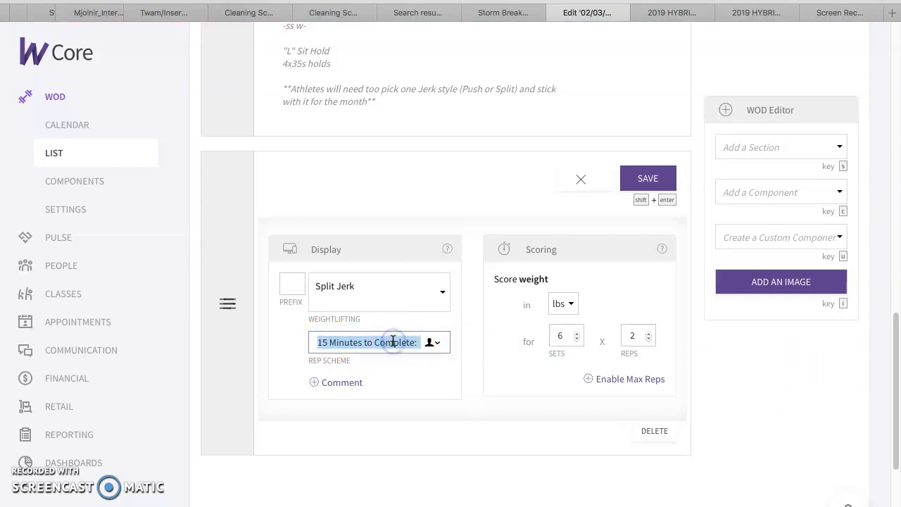
key("BackSpace")
Add a comment to the Split Jerk component and paste the copied Push Jerk comment text into it.
left_click(335, 386)
key("ctrl+v")
scroll(377, 419, "down", 3)
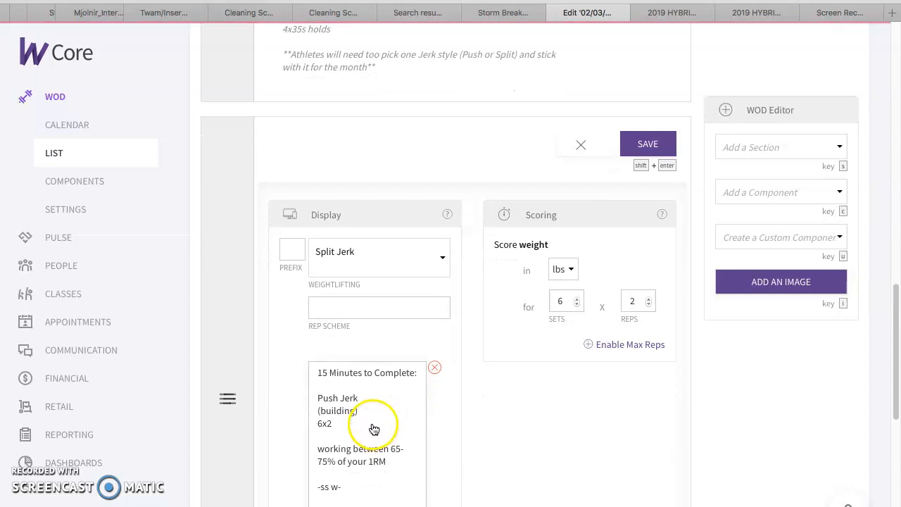
Copy the 2/5 Split Jerk text from the Storm Breaker spreadsheet and replace the Split Jerk comment's lines through the 65-75% line with it in Wodify Core.
left_click(510, 15)
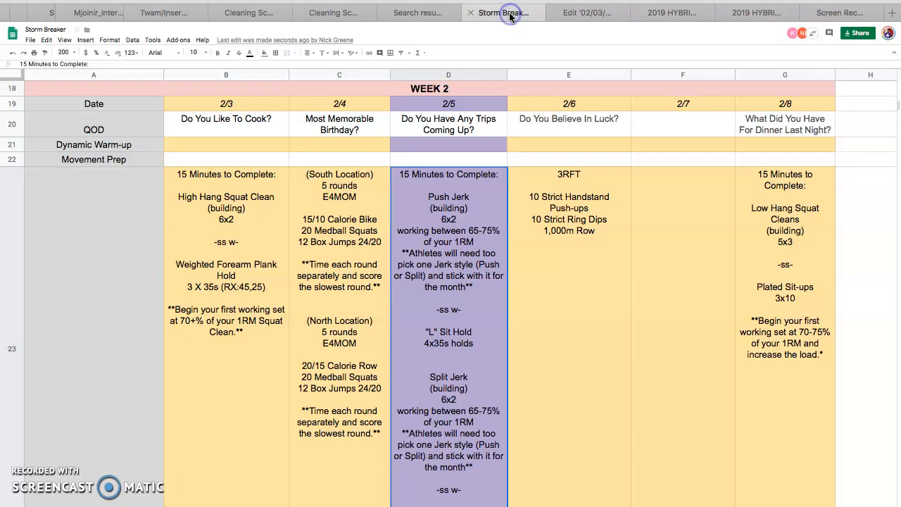
double_click(476, 330)
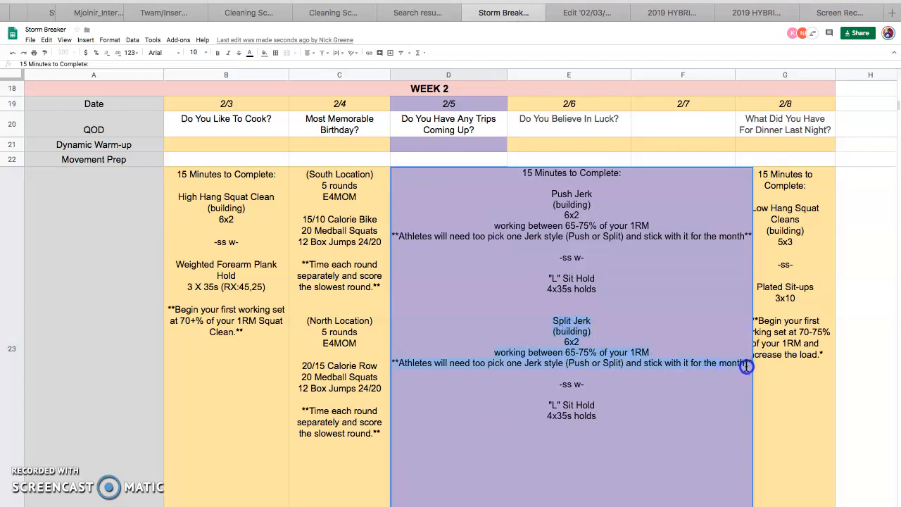
left_click(590, 12)
scroll(406, 412, "down", 1)
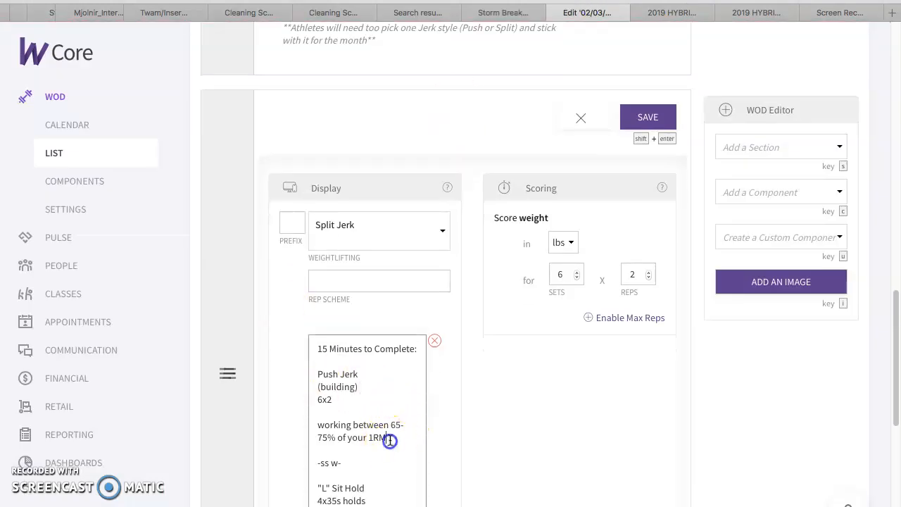
left_click_drag(396, 438, 317, 329)
key("BackSpace")
type("Split Jerk (building) 6x2 working between 65-75% of your 1RM **Athletes will need too pick one Jerk style (Push or Split) and stick with it for the month**")
Insert blank lines in the Split Jerk comment after "6x2" and after "75% of your 1RM".
left_click(370, 360)
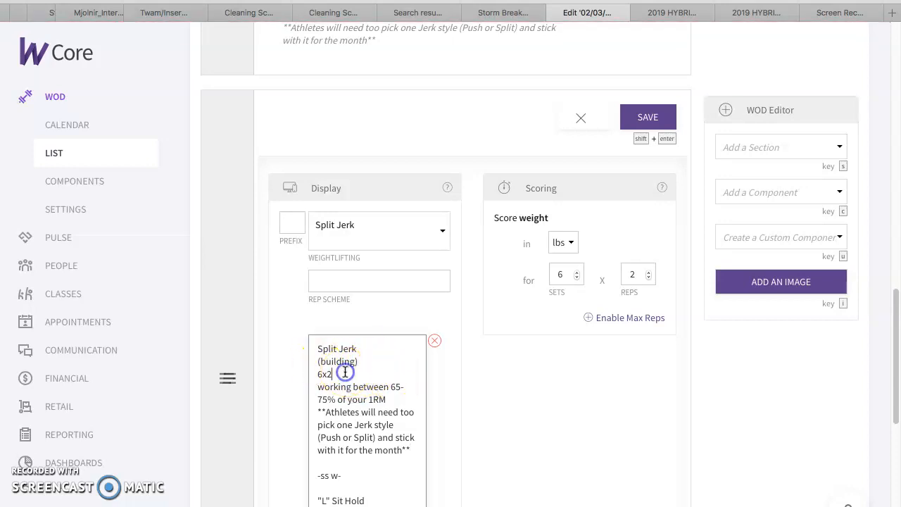
key("Return")
left_click(397, 416)
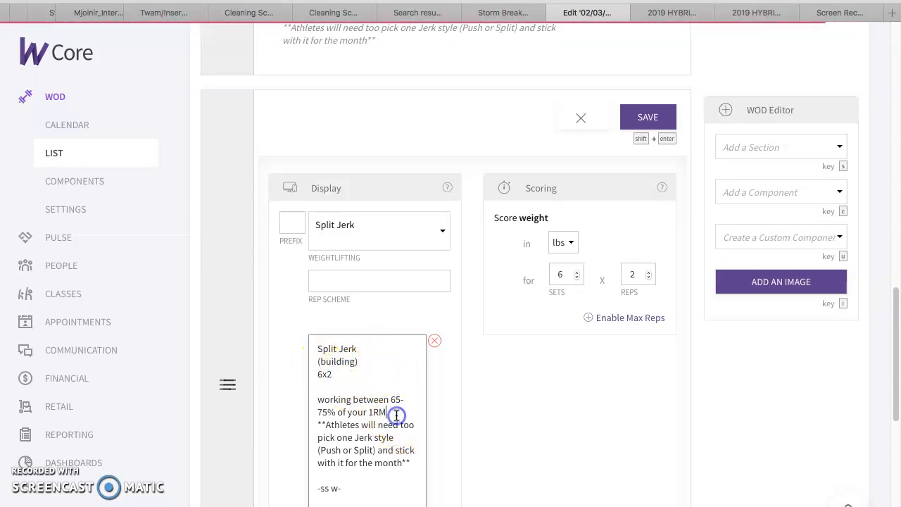
key("Return")
Delete the first of the two duplicate Athletes notes and its spare blank lines from the Split Jerk comment, and save the component.
scroll(396, 416, "down", 3)
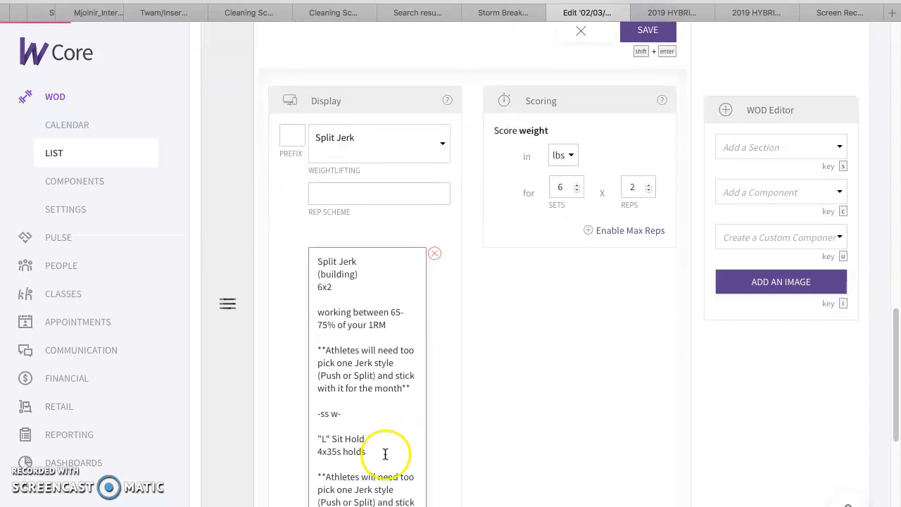
left_click_drag(409, 389, 302, 348)
key("BackSpace")
key("BackSpace")
key("BackSpace")
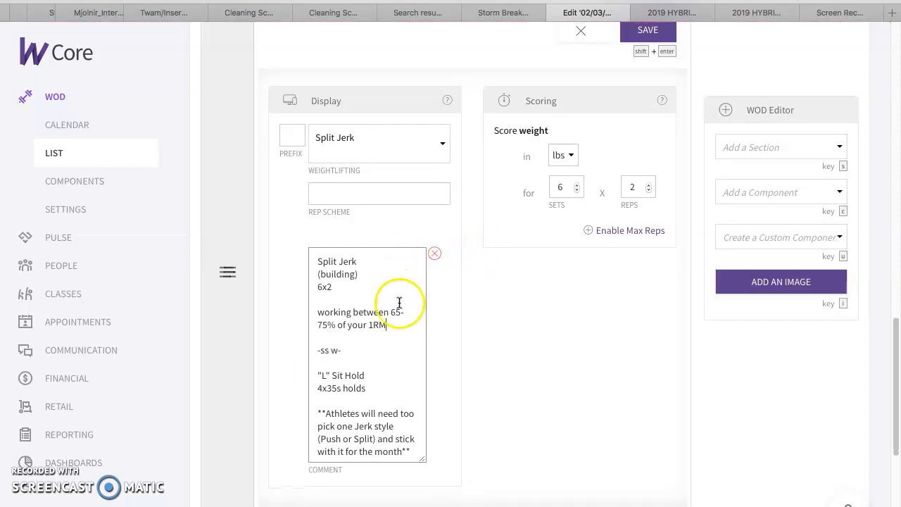
scroll(414, 330, "up", 2)
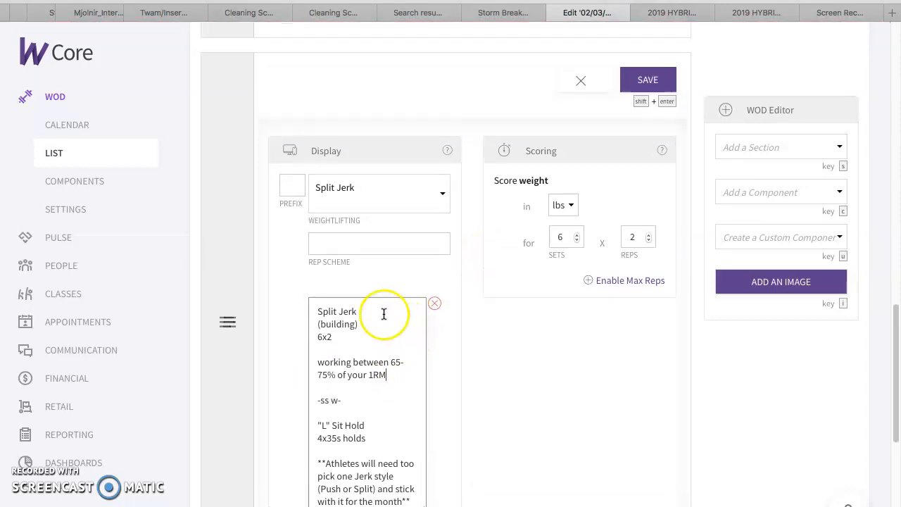
left_click(646, 79)
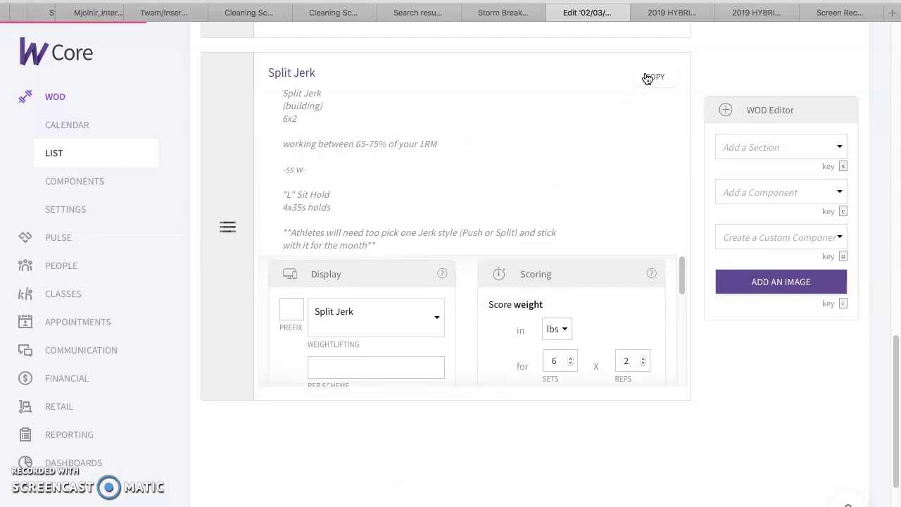
Reopen the Split Jerk component, set its rep scheme to 6 X 2 and save it.
scroll(474, 212, "up", 4)
scroll(473, 213, "up", 1)
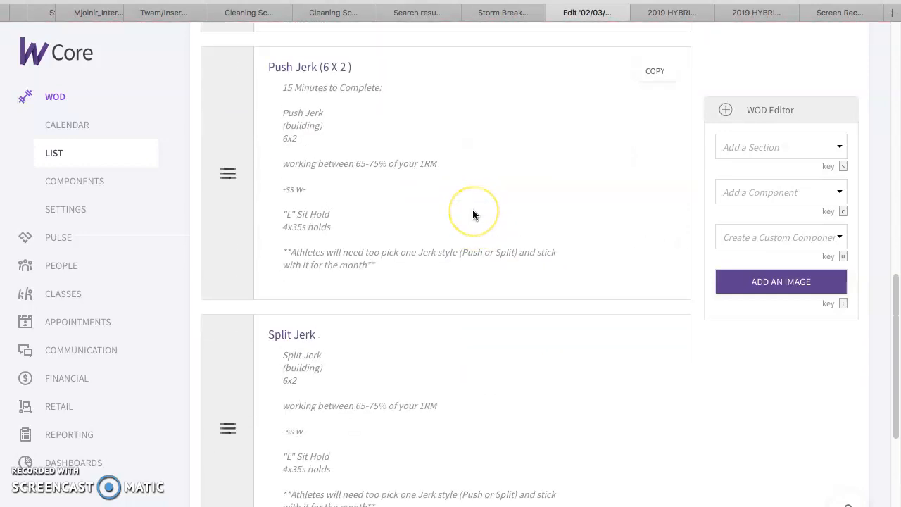
left_click(293, 338)
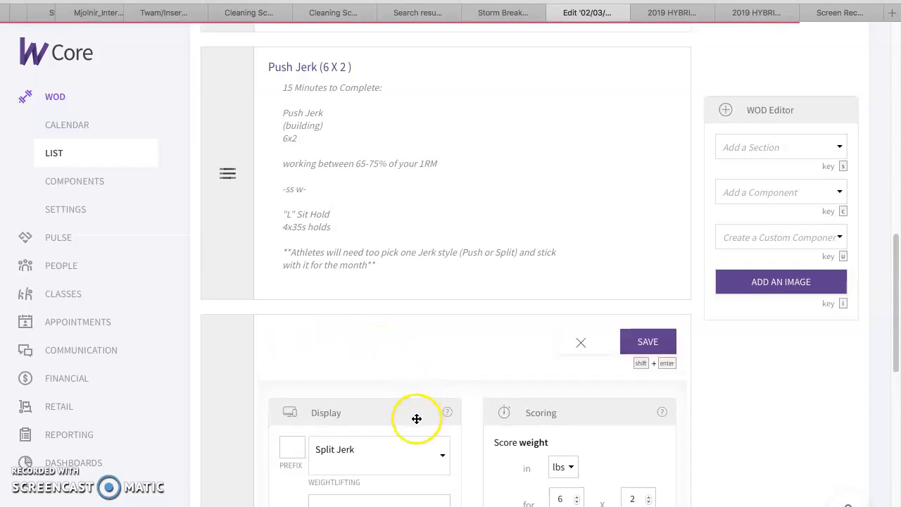
scroll(366, 373, "down", 3)
left_click(348, 405)
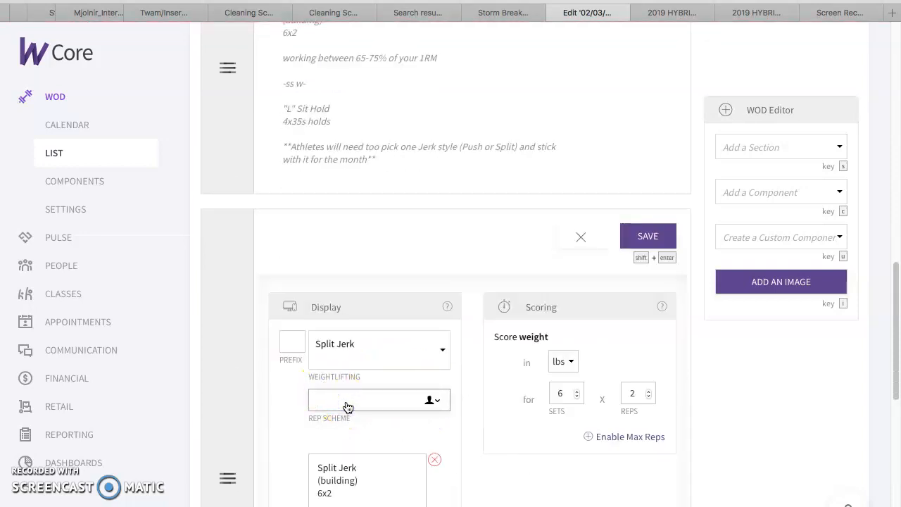
left_click(652, 236)
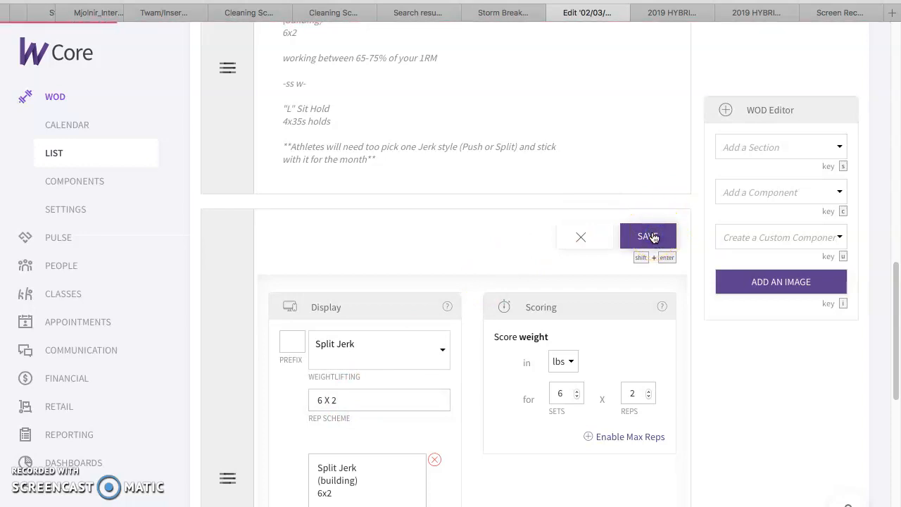
Copy the 2/5 5RFT Metcon cell from the Storm Breaker spreadsheet and return to the WOD in Wodify Core.
scroll(493, 225, "up", 8)
scroll(536, 225, "up", 3)
left_click(503, 13)
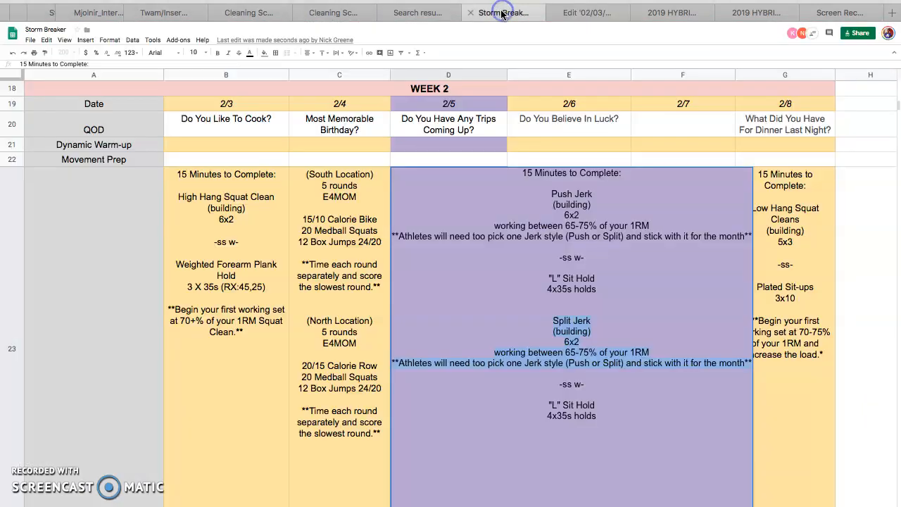
left_click(310, 289)
left_click(428, 307)
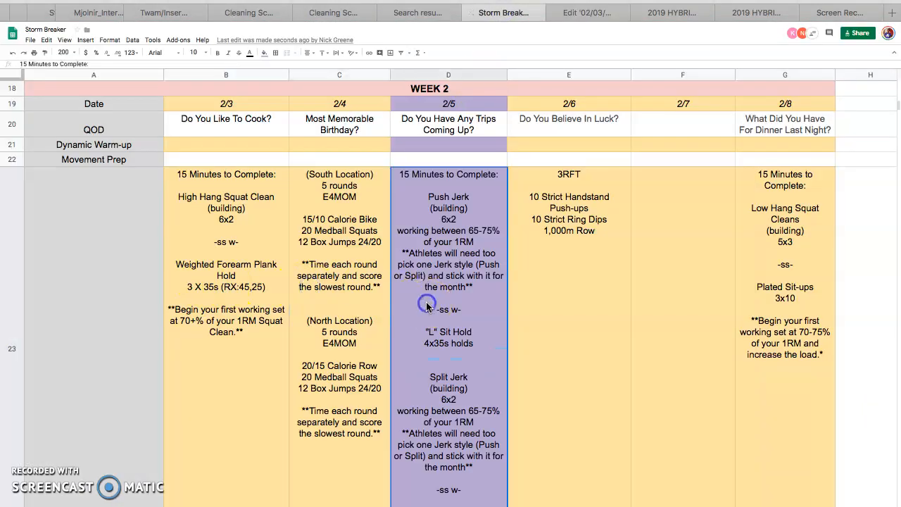
key("Down")
key("Down")
key("Down")
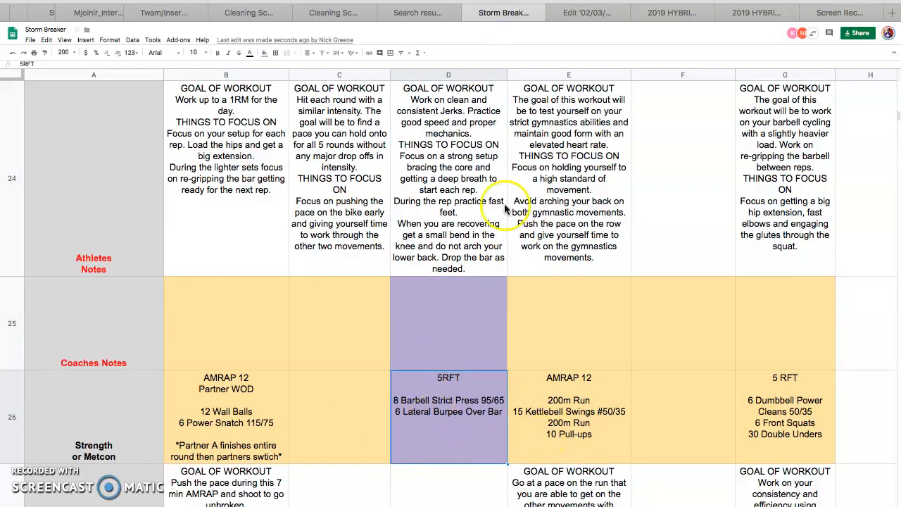
left_click(598, 12)
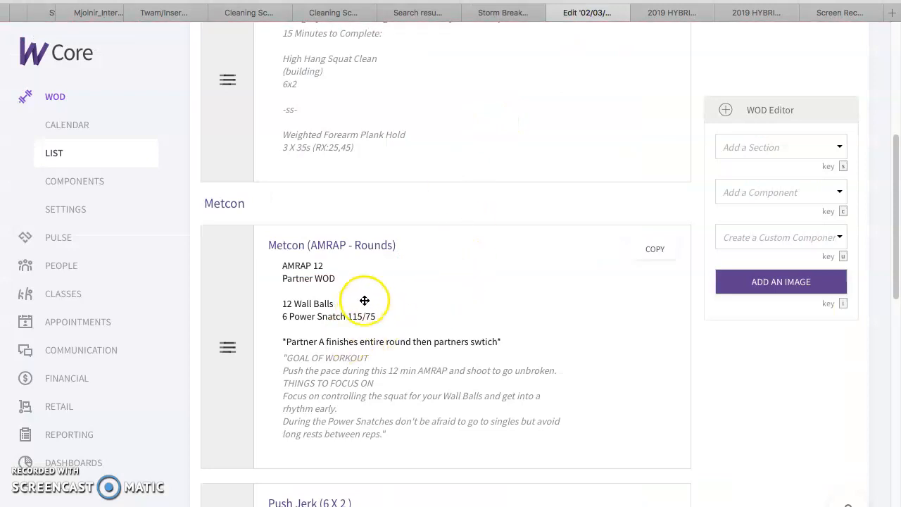
Open the Metcon component and replace its details with "5RFT, 8 Barbell Strict Press 95/65, 6 Lateral Burpee Over Bar".
scroll(365, 301, "up", 3)
scroll(372, 298, "down", 4)
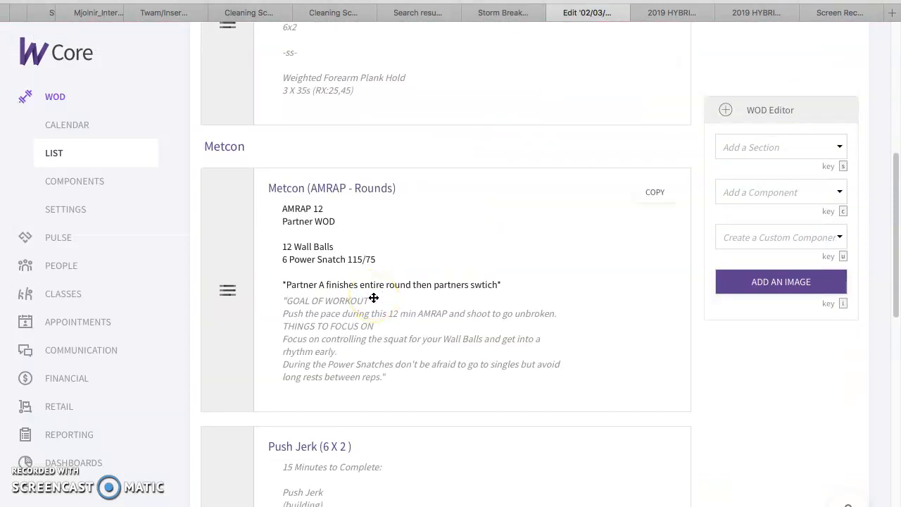
scroll(374, 298, "down", 3)
scroll(374, 297, "up", 3)
left_click(369, 101)
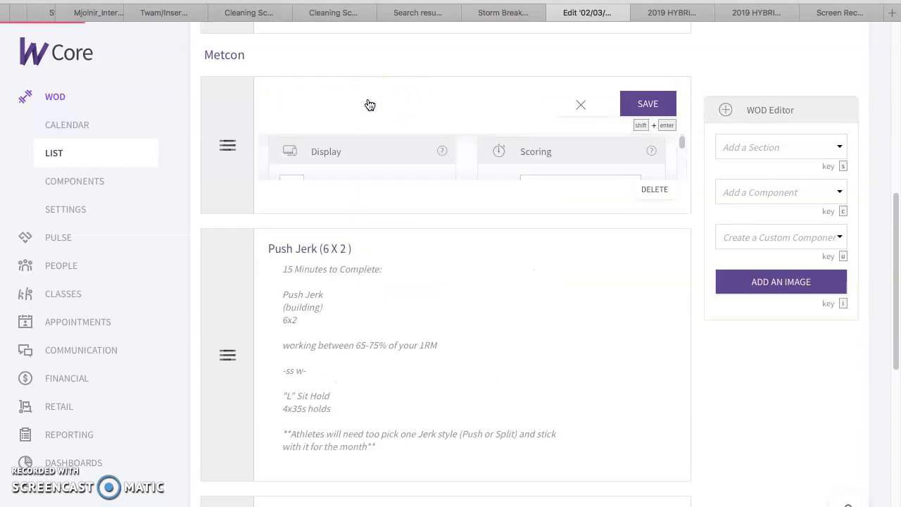
left_click(318, 224)
key("ctrl+a")
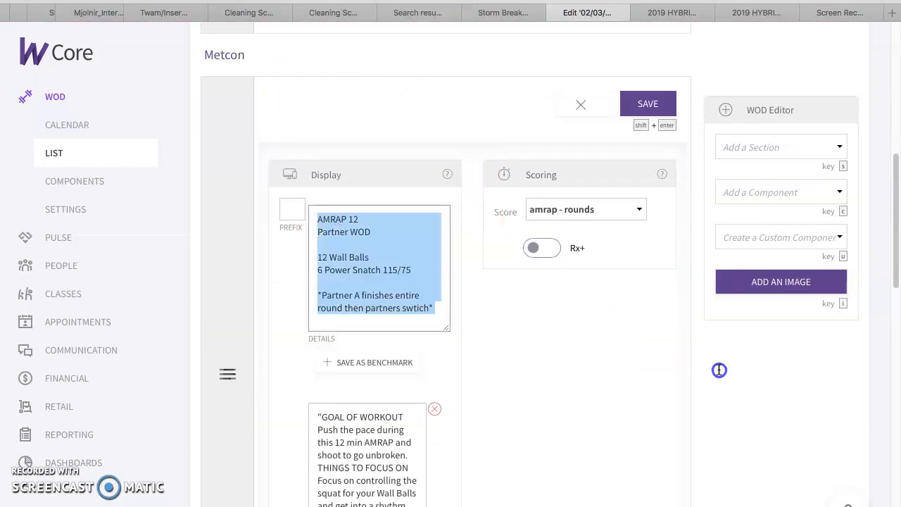
key("BackSpace")
type("\"5RFT  8 Barbell Strict Press 95/65 6 Lateral Burpee Over Bar\"")
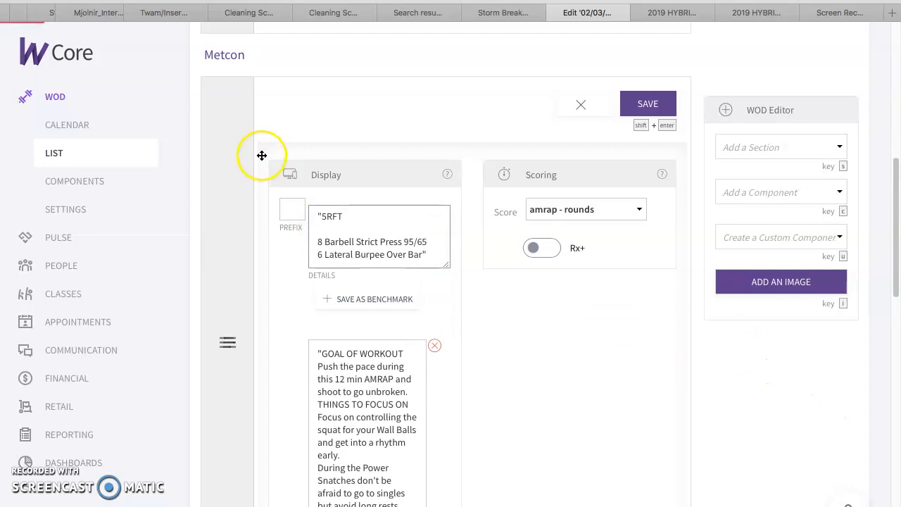
Remove the opening quotation mark from the Metcon details and set the component's scoring to time.
left_click(326, 216)
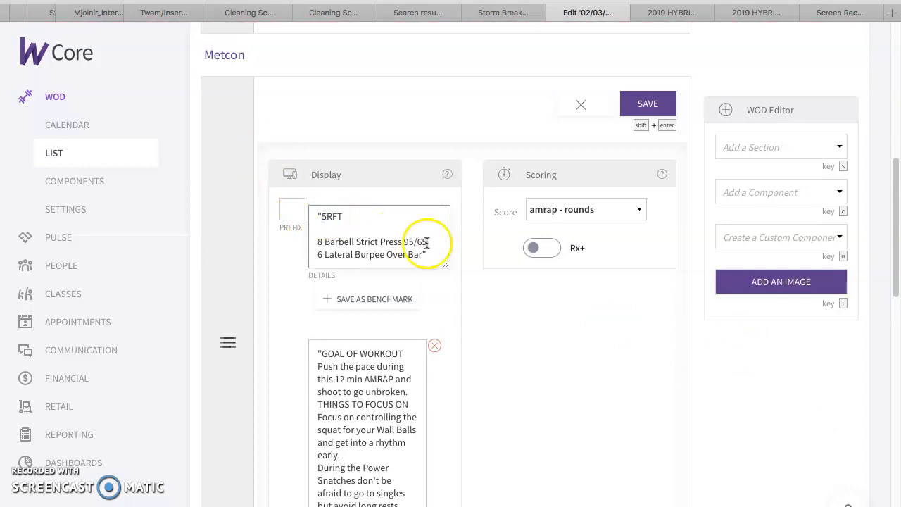
left_click(637, 211)
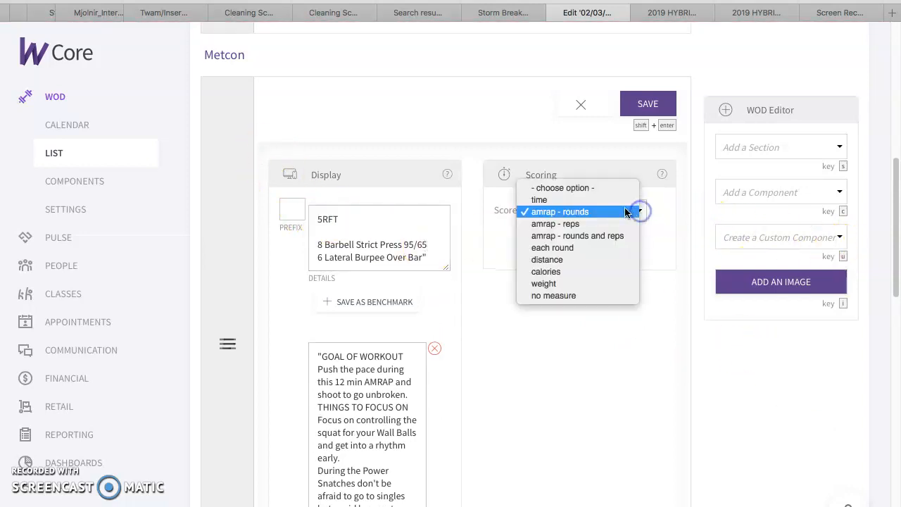
left_click(607, 200)
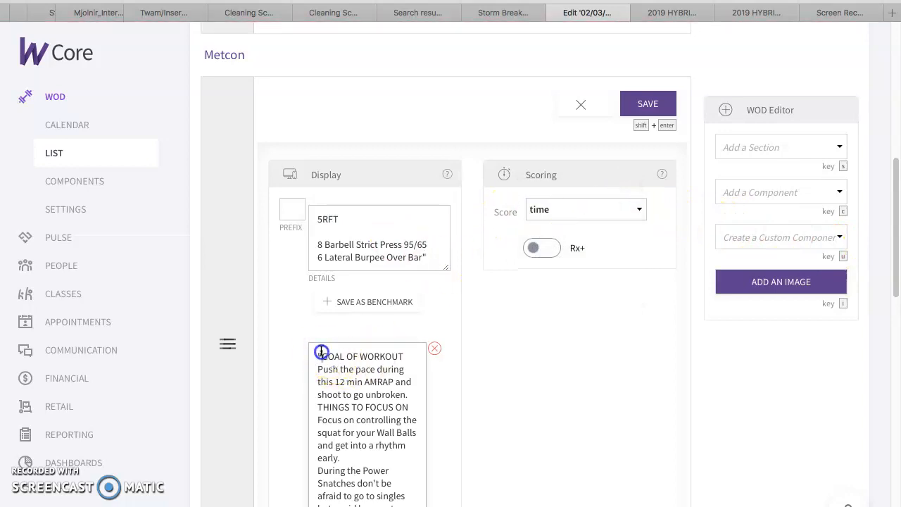
Check the Storm Breaker spreadsheet for athletes and coaches notes below the 2/5 5RFT Metcon.
left_click(503, 13)
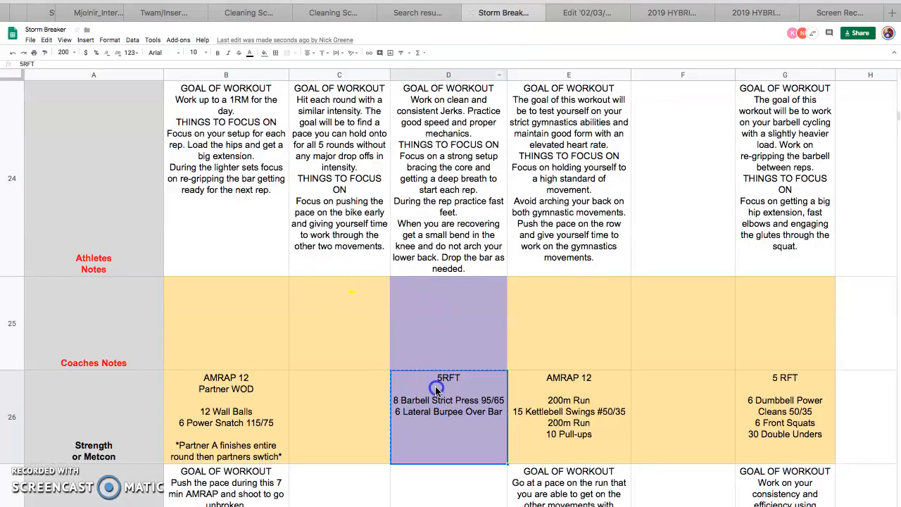
key("ctrl+c")
key("Down")
key("Down")
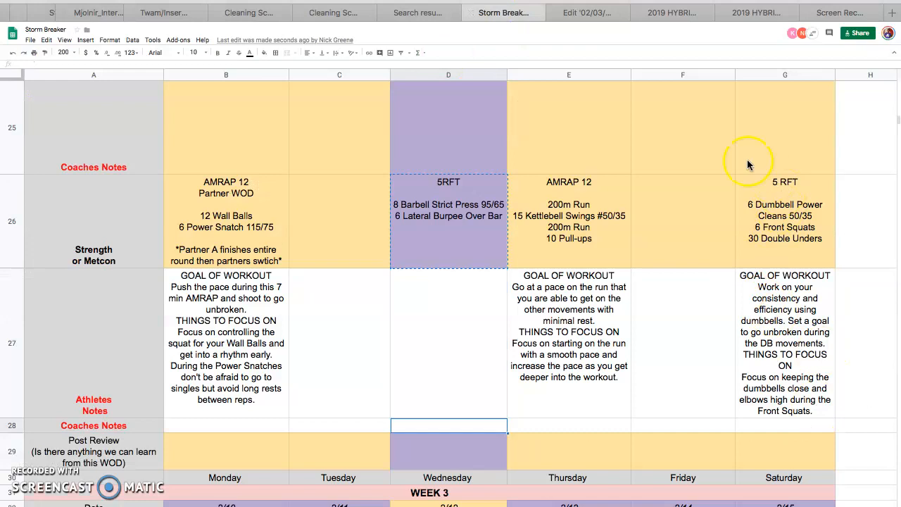
Clear the old "GOAL OF WORKOUT" comment from the Metcon in Wodify Core and save the component.
left_click(587, 13)
left_click(331, 358)
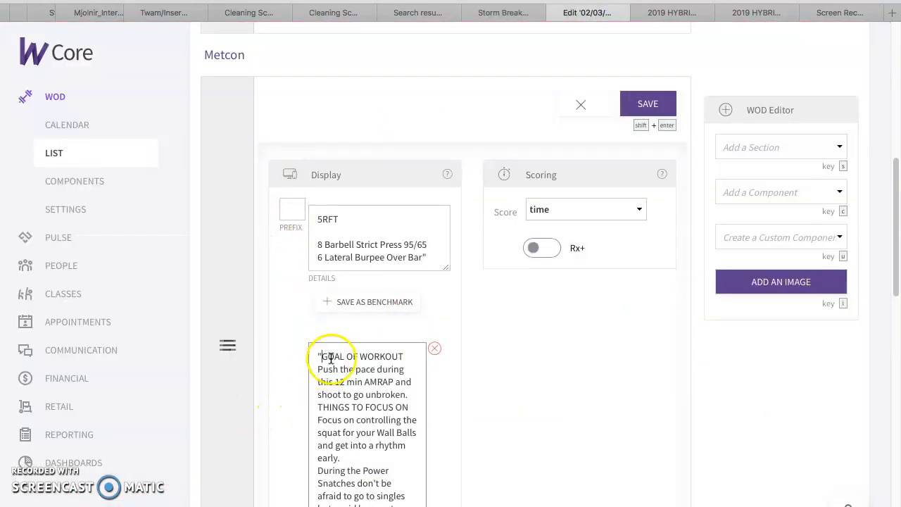
left_click_drag(318, 358, 394, 506)
key("BackSpace")
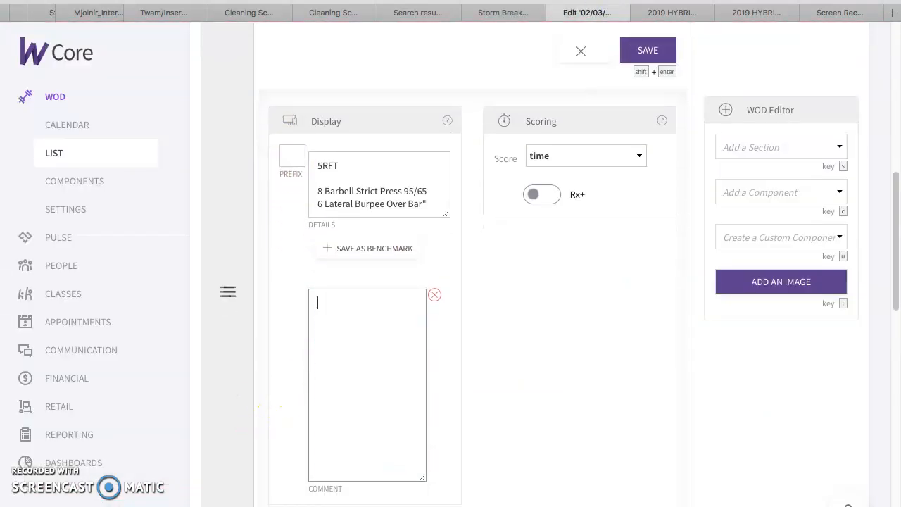
left_click(652, 50)
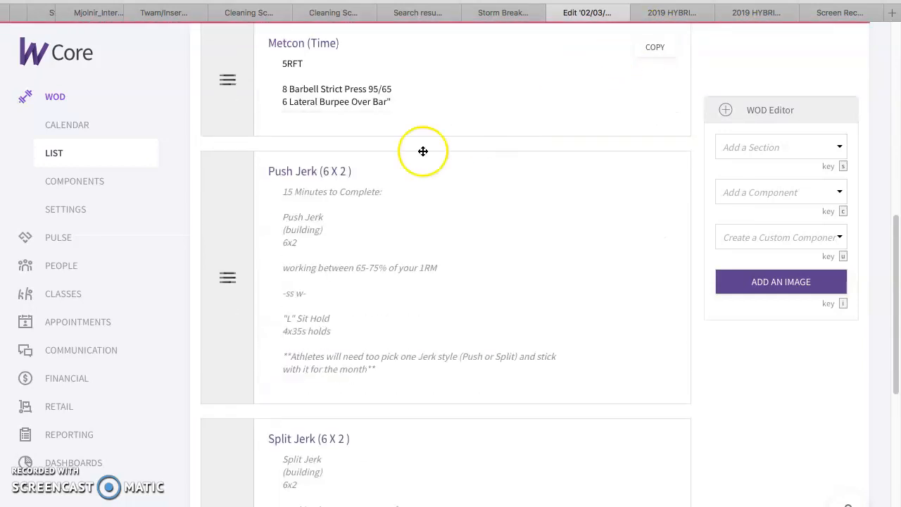
Remove the closing quotation mark from the Metcon details and save the component.
scroll(454, 154, "up", 2)
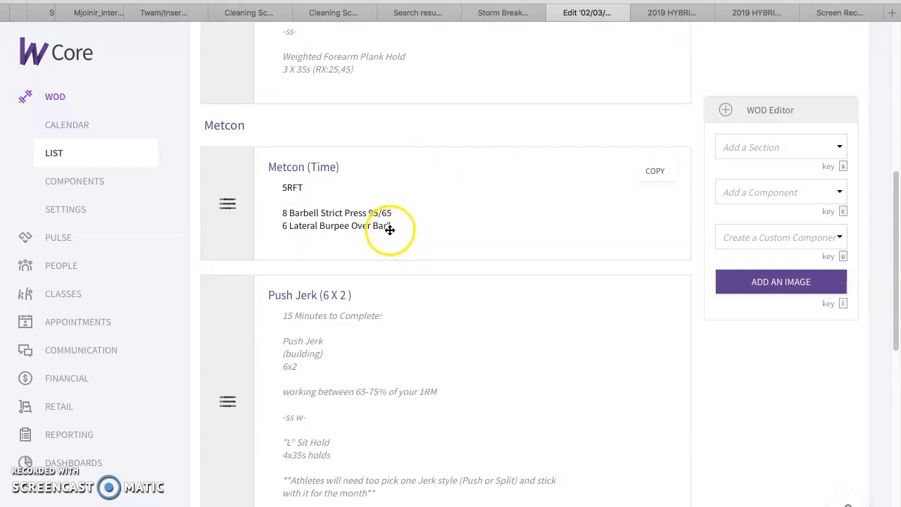
left_click(317, 167)
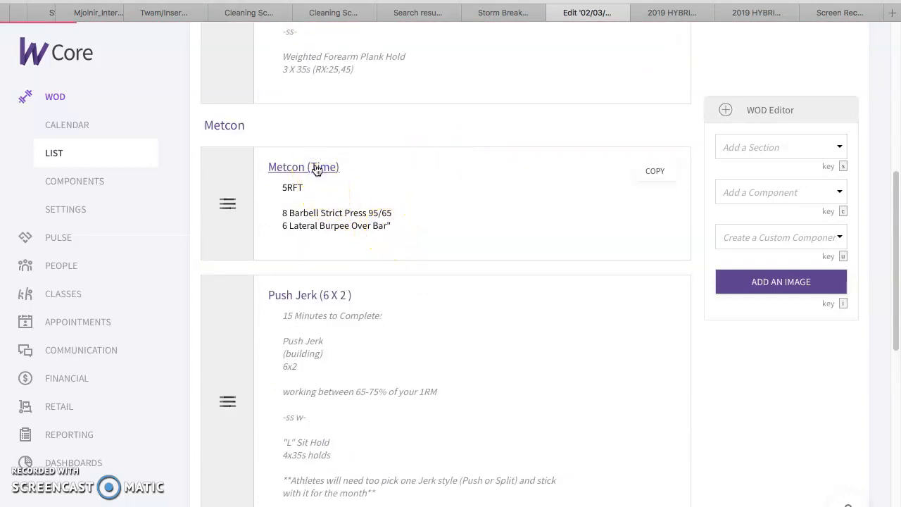
left_click(433, 326)
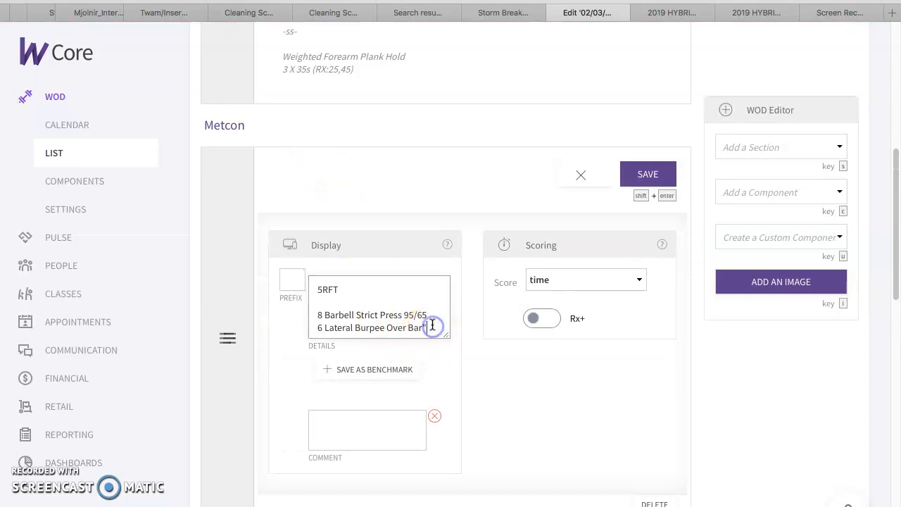
left_click(643, 177)
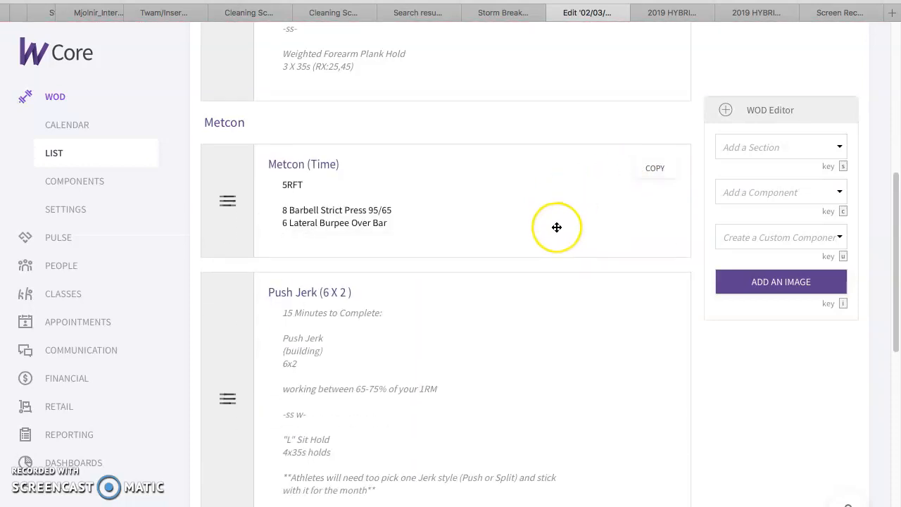
Move the Push Jerk component above the Metcon section, directly beneath High Hang Clean.
scroll(557, 228, "down", 3)
scroll(557, 228, "up", 8)
scroll(545, 233, "down", 2)
left_click_drag(426, 482, 386, 250)
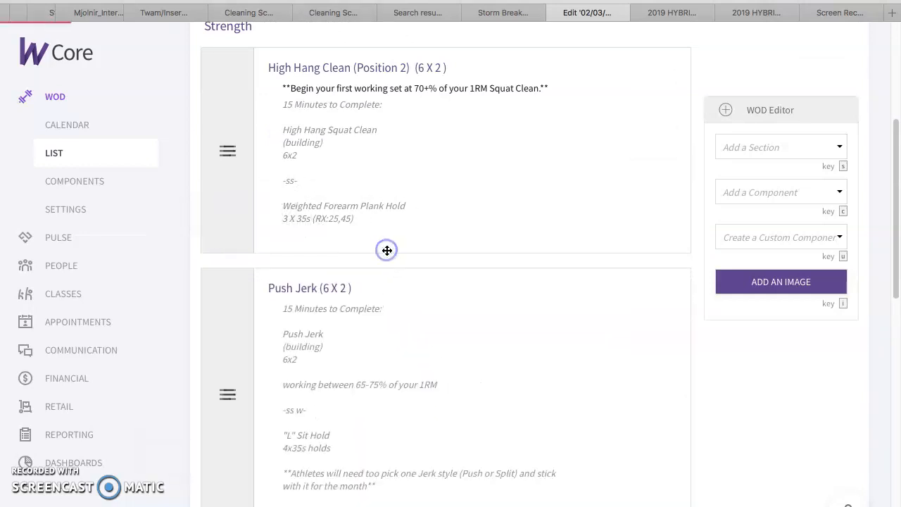
scroll(439, 322, "up", 1)
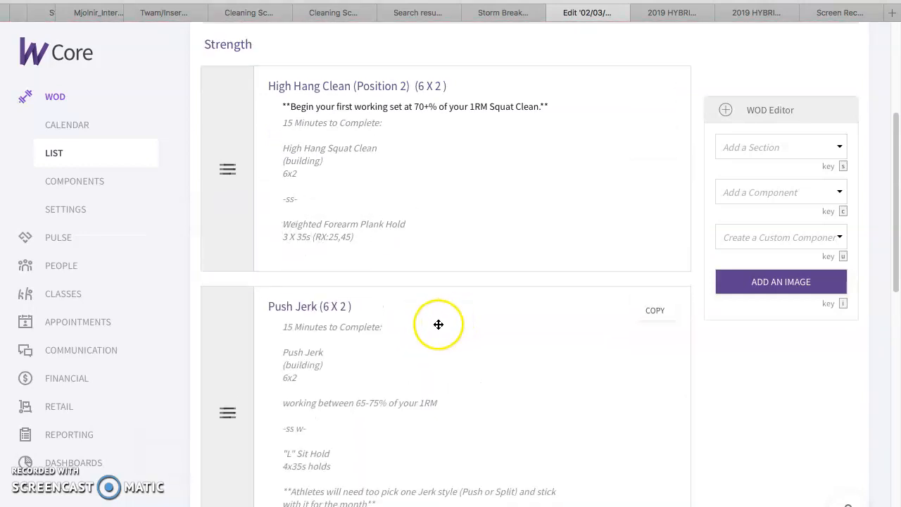
Add a "Strength (Savoy Fitness)" section and place it between High Hang Clean and Push Jerk.
left_click(838, 236)
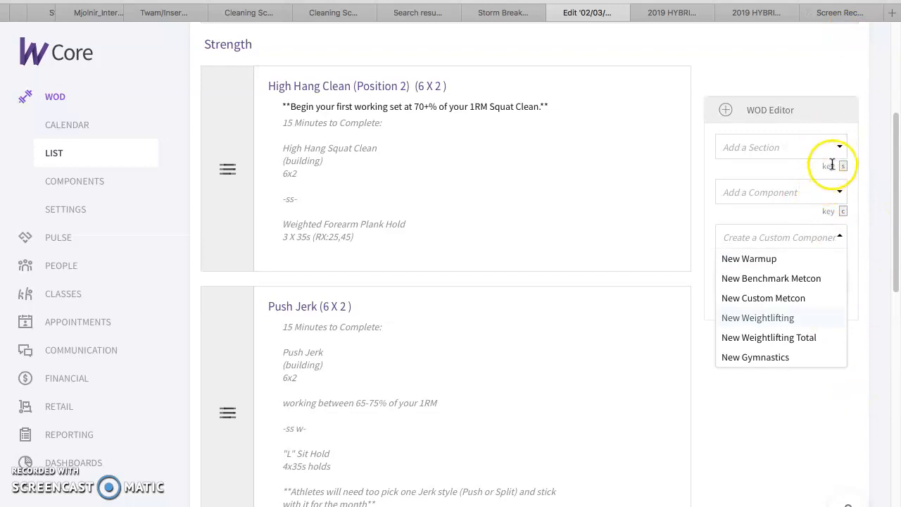
left_click(843, 142)
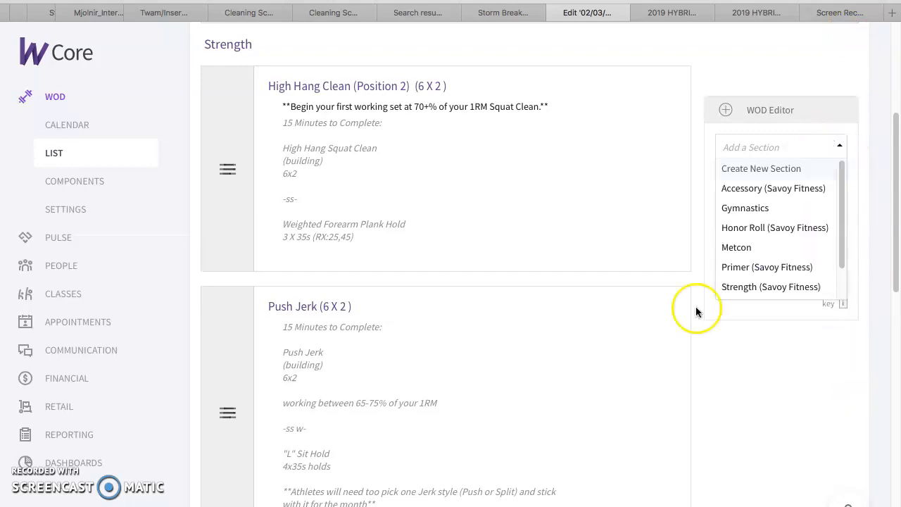
left_click(778, 287)
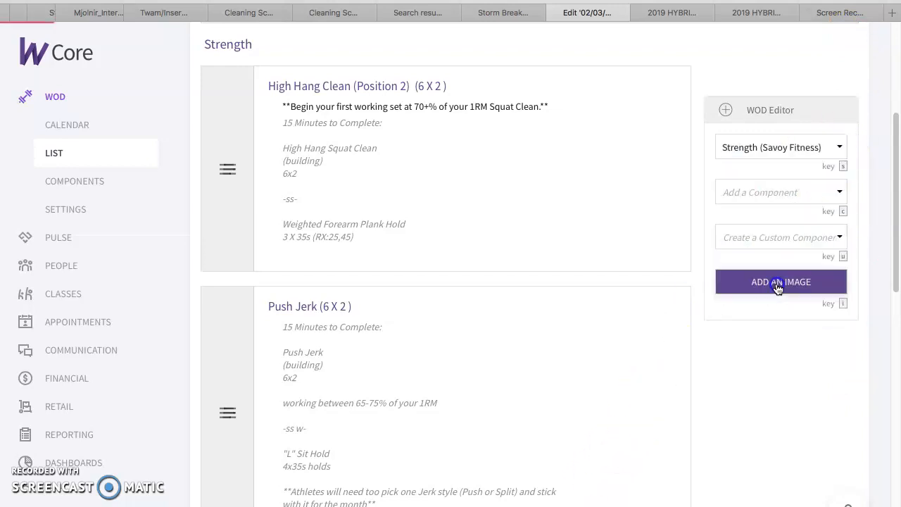
scroll(322, 417, "down", 5)
left_click_drag(324, 417, 228, 371)
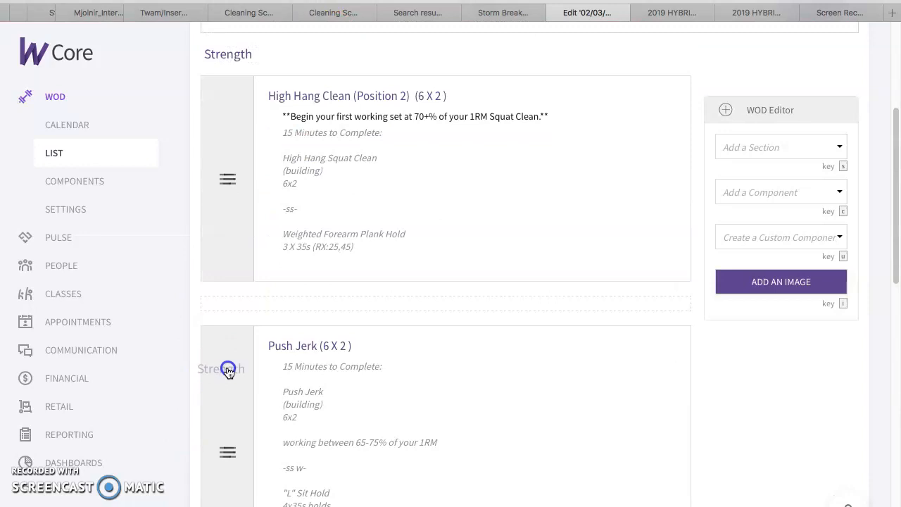
left_click_drag(254, 312, 254, 312)
Delete the High Hang Clean (Position 2) component from the 02/05/2020 WOD.
scroll(469, 299, "down", 5)
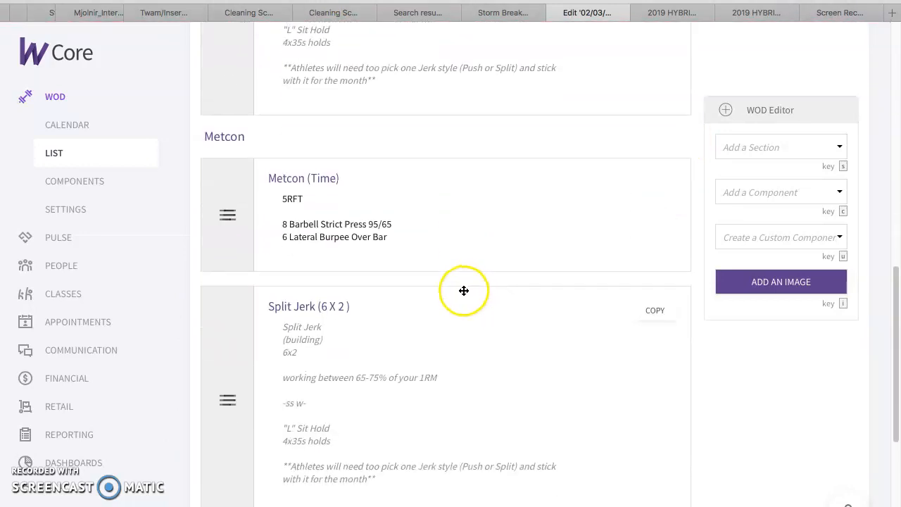
scroll(463, 291, "up", 6)
scroll(462, 291, "up", 4)
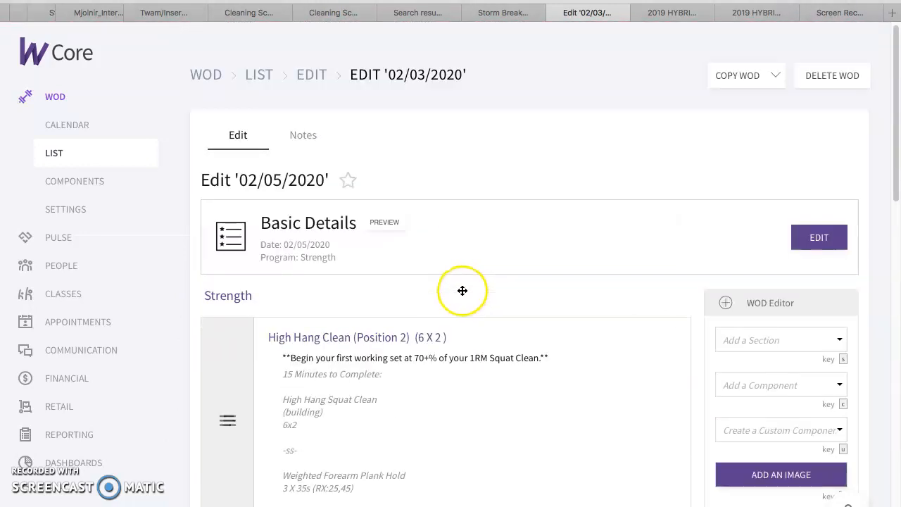
left_click(368, 341)
scroll(369, 340, "down", 5)
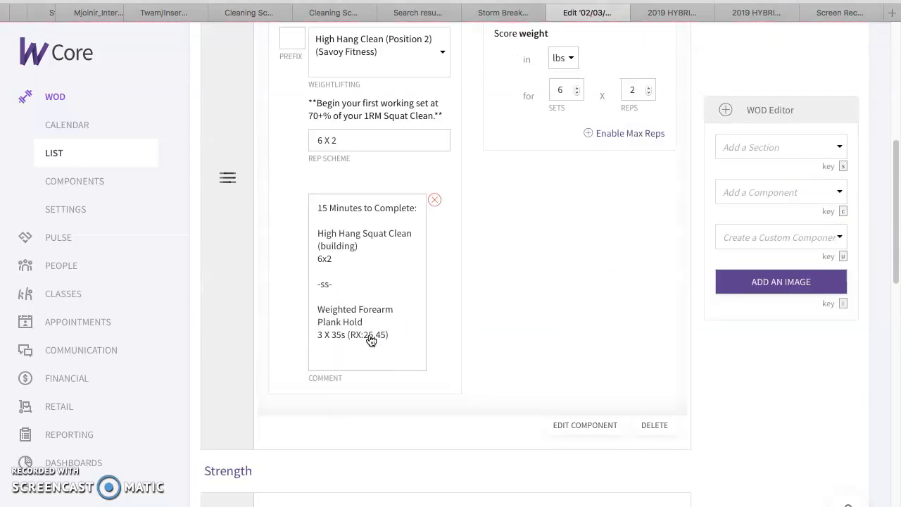
left_click(666, 432)
left_click(580, 291)
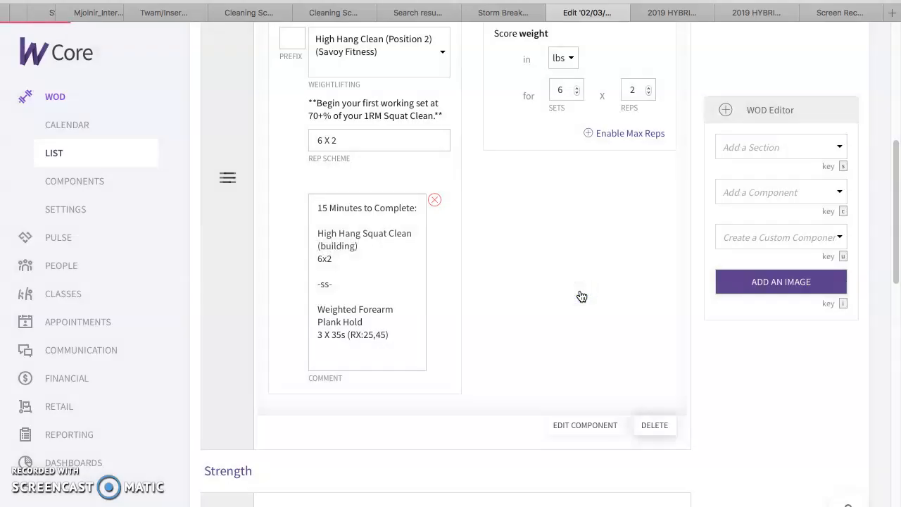
Delete the empty first Strength section from the WOD, keeping the one above Push Jerk.
scroll(610, 280, "up", 3)
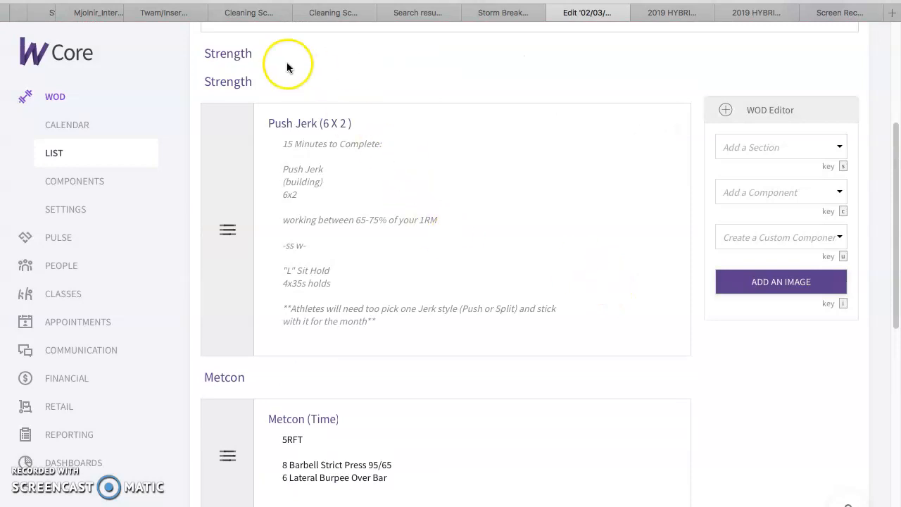
left_click(230, 64)
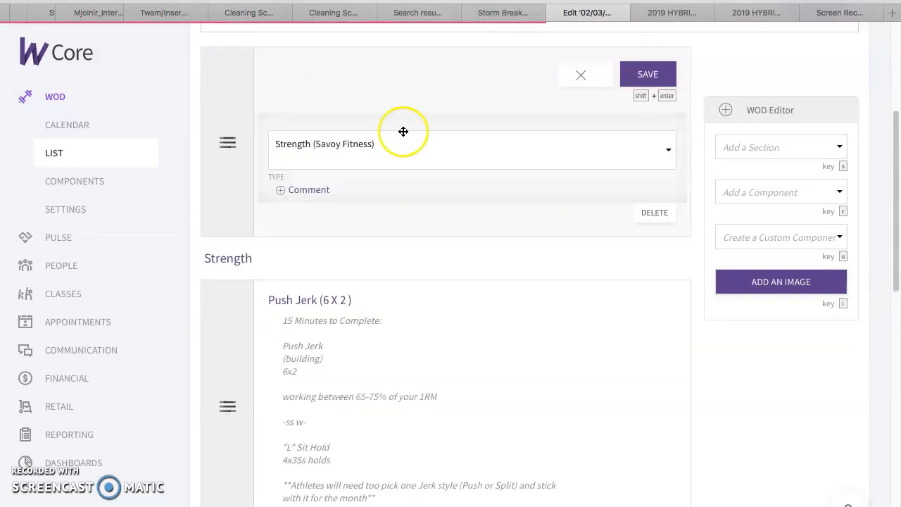
left_click(652, 211)
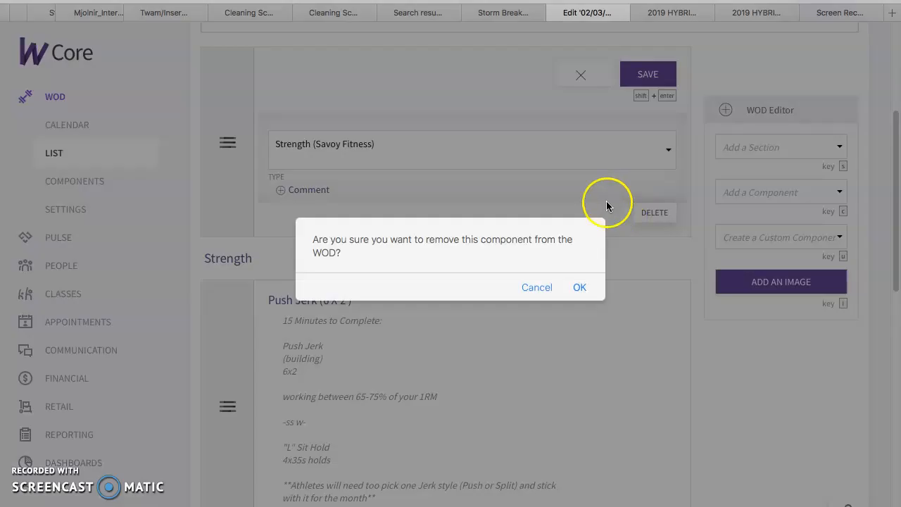
left_click(584, 288)
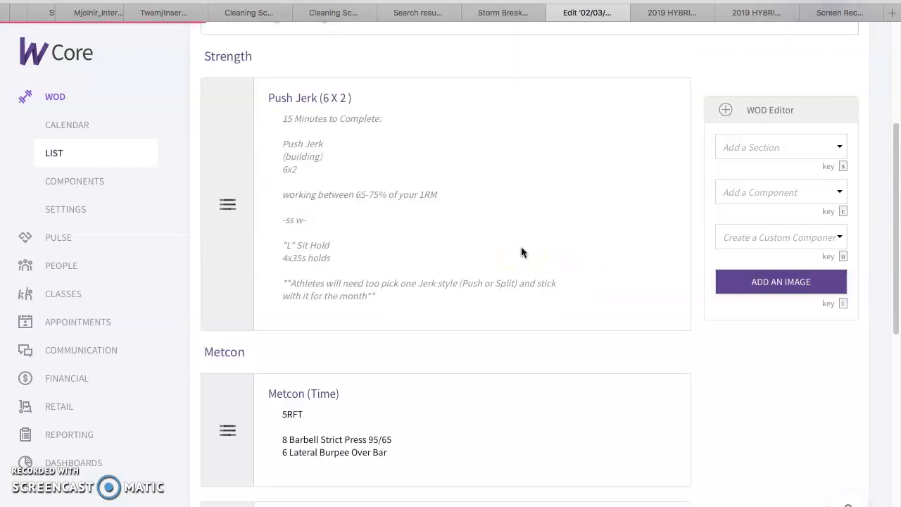
Move the Split Jerk component out of the Metcon section to directly below Push Jerk under Strength.
left_click(293, 142)
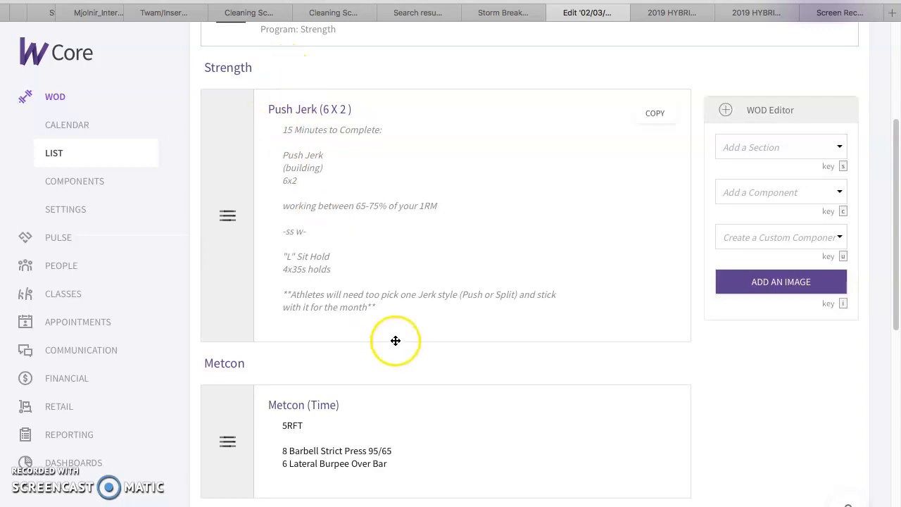
scroll(395, 339, "down", 3)
left_click_drag(395, 339, 379, 100)
scroll(472, 230, "up", 4)
scroll(469, 233, "down", 2)
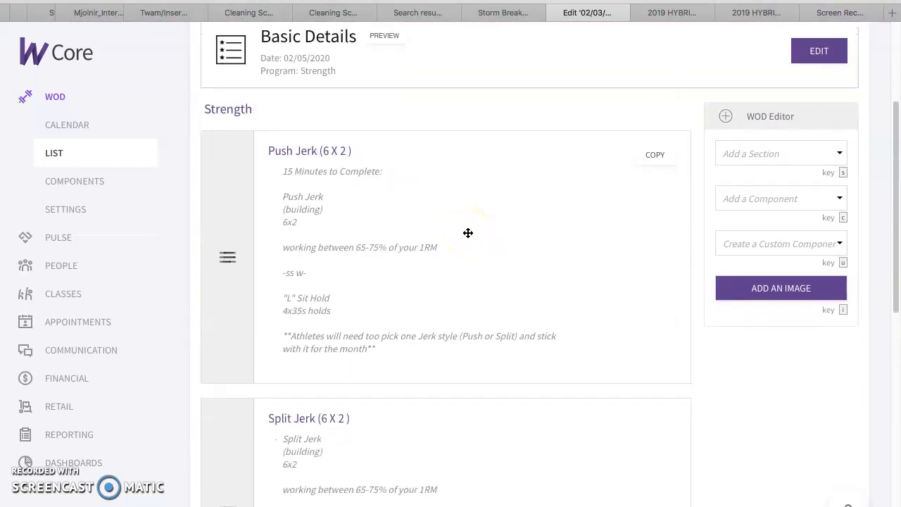
Review the 02/05/2020 WOD against the Storm Breaker spreadsheet, and open the Wodify Kiosk.
scroll(455, 433, "down", 5)
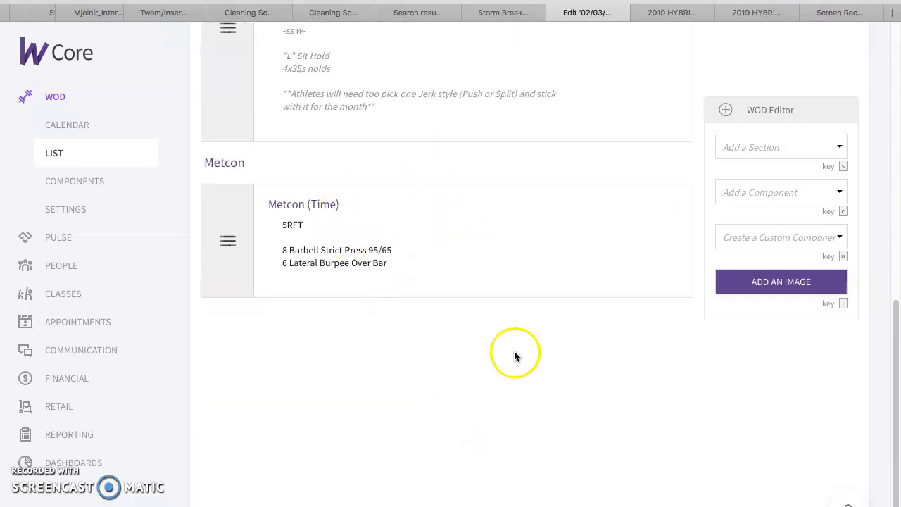
scroll(514, 356, "up", 5)
scroll(515, 356, "up", 1)
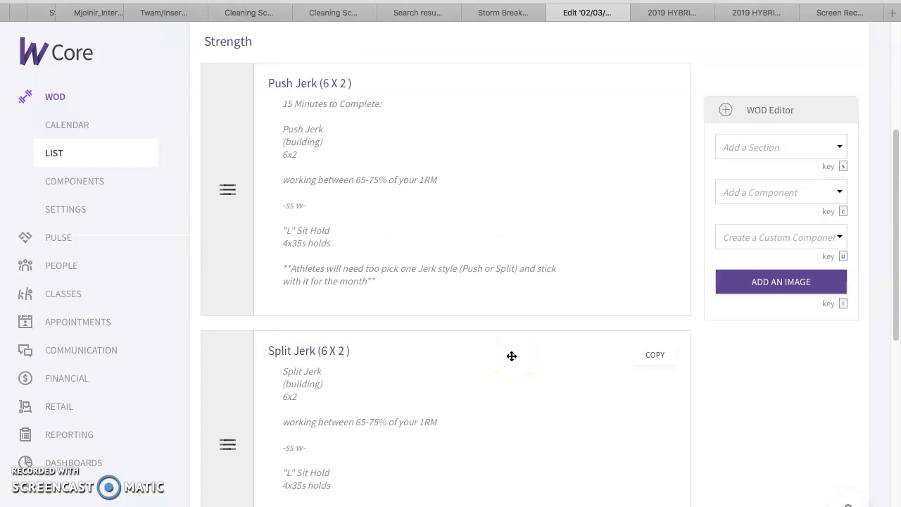
left_click(511, 17)
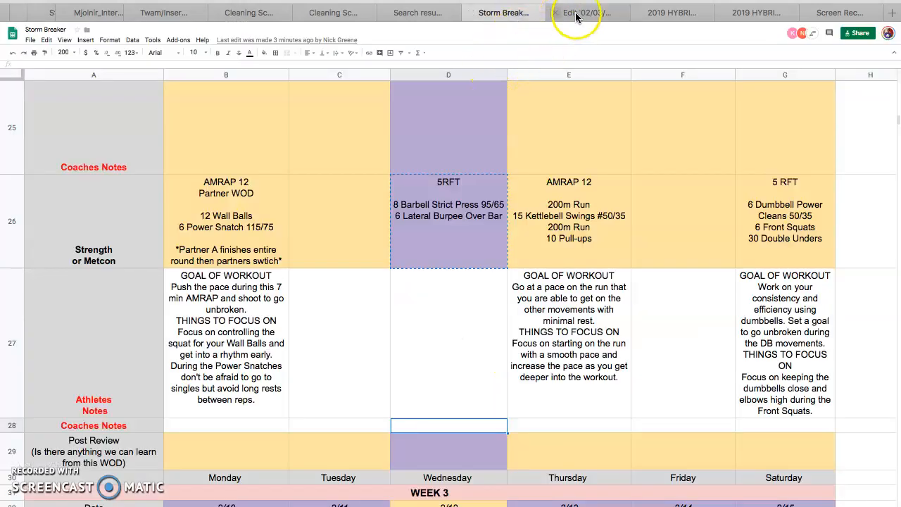
left_click(551, 17)
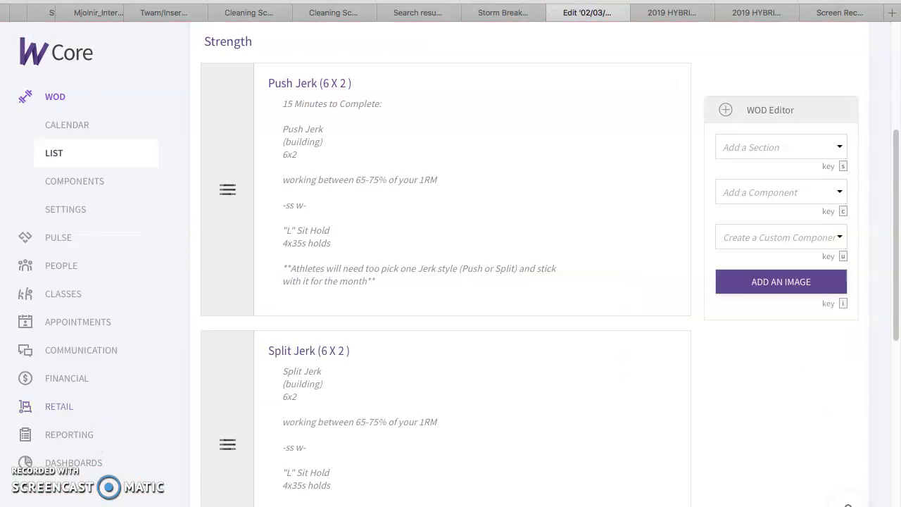
left_click(105, 501)
left_click(87, 424)
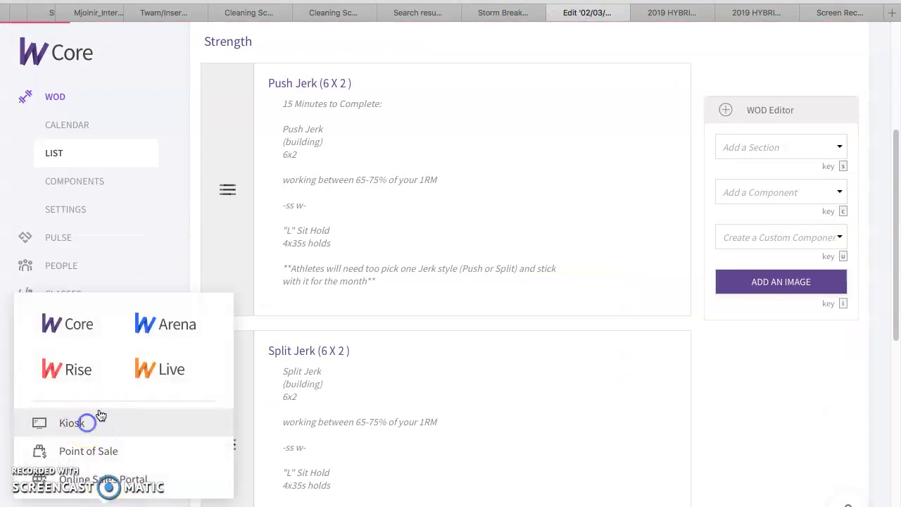
Look up Monday 2/3's High Hang Squat Clean programming in the Storm Breaker spreadsheet.
left_click(513, 13)
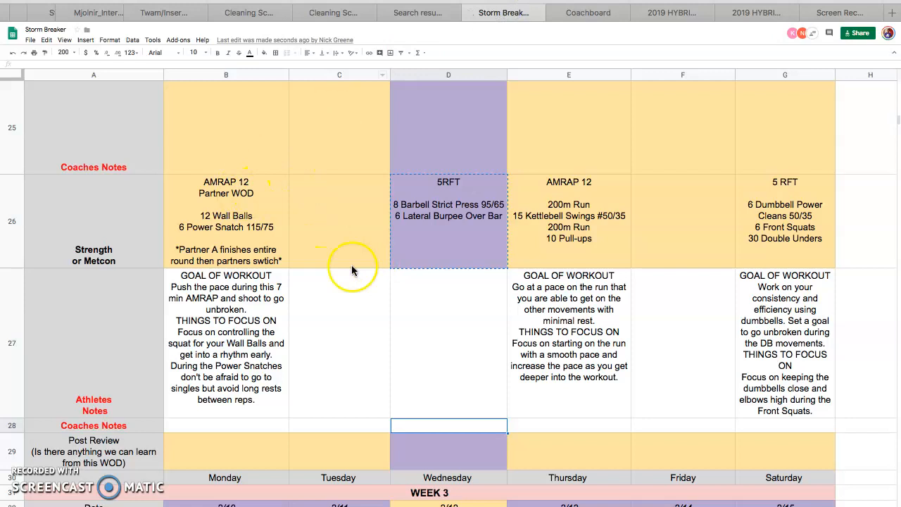
left_click(250, 234)
scroll(243, 239, "up", 5)
left_click(236, 259)
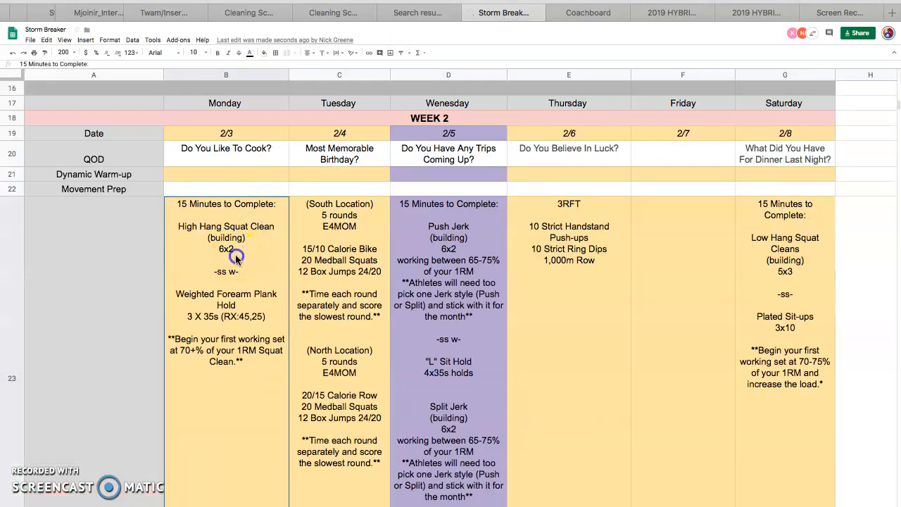
Switch to the Wodify Coachboard, open the 02/03/2020 WOD page and display the Strength program.
left_click(598, 11)
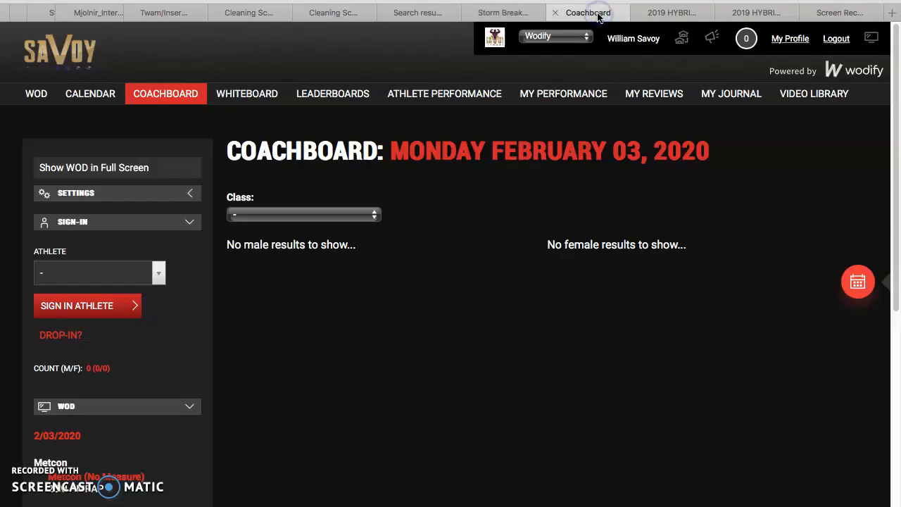
scroll(353, 308, "down", 6)
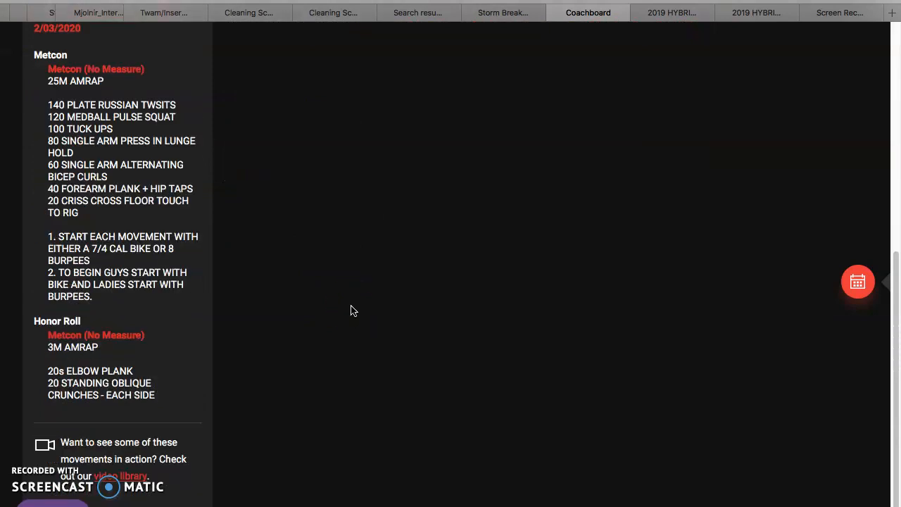
scroll(352, 311, "up", 6)
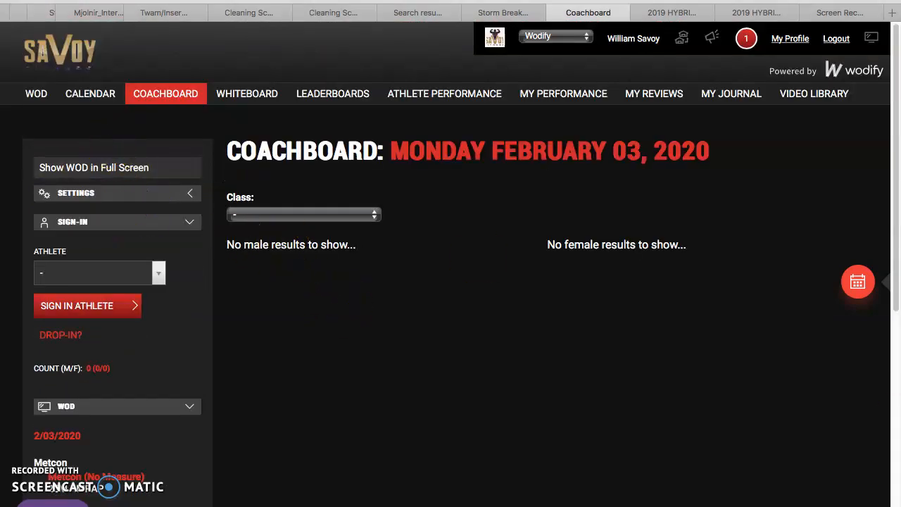
left_click(39, 96)
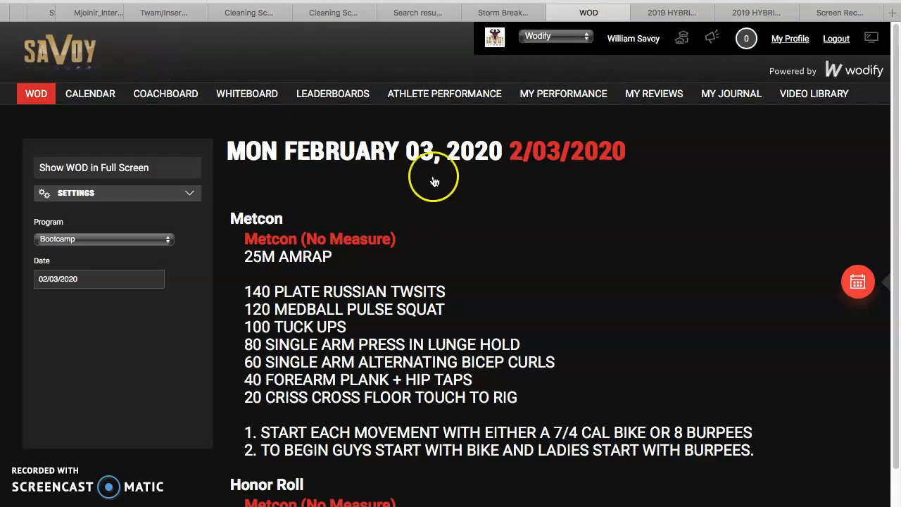
scroll(463, 187, "down", 1)
left_click(189, 155)
left_click(141, 202)
left_click(133, 215)
scroll(524, 218, "down", 5)
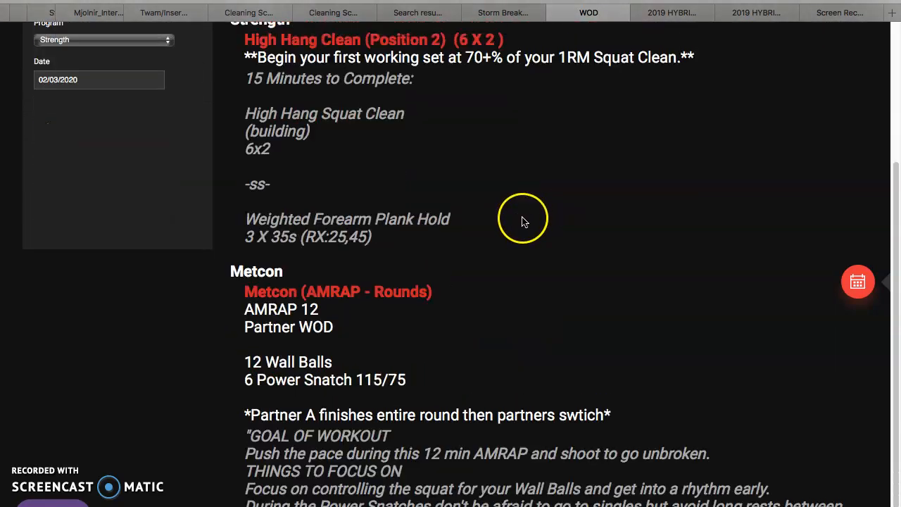
Compare Monday 2/3's AMRAP 12 Partner WOD in Storm Breaker with the Metcon on the Wodify WOD page.
left_click(512, 16)
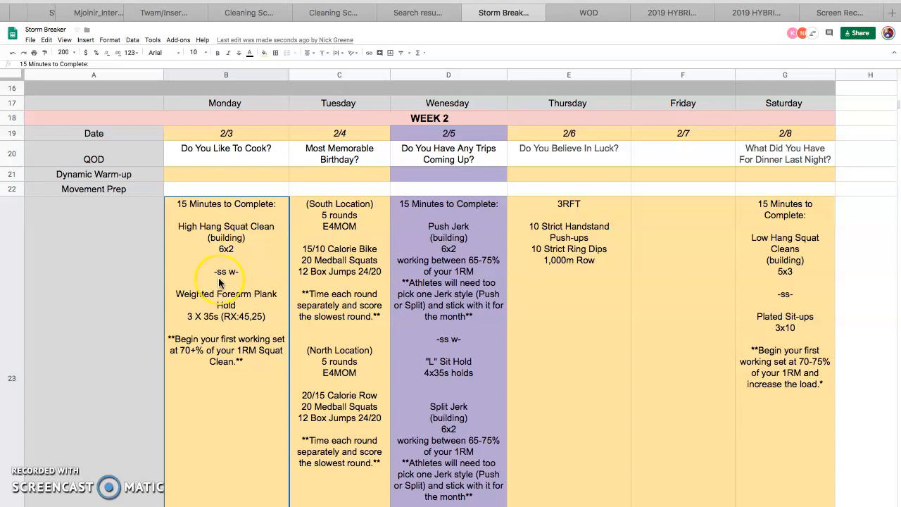
key("Down")
key("Down")
key("Down")
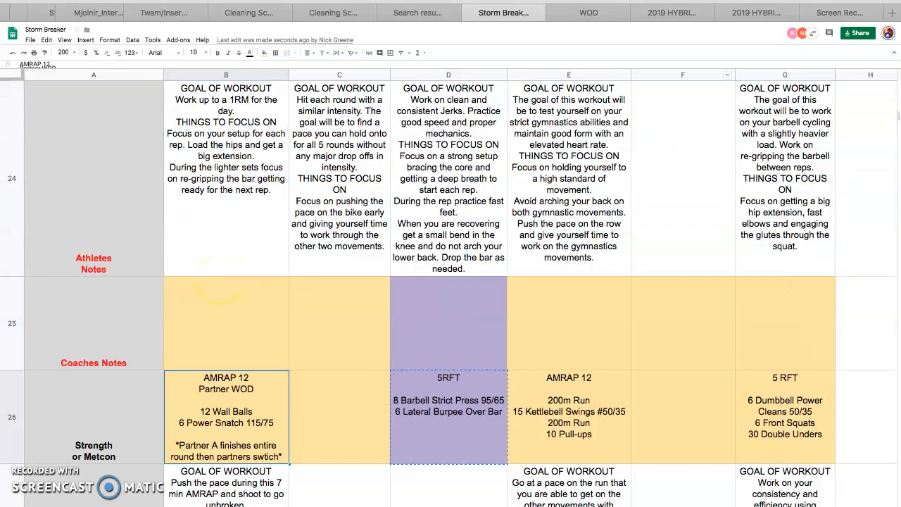
left_click(588, 16)
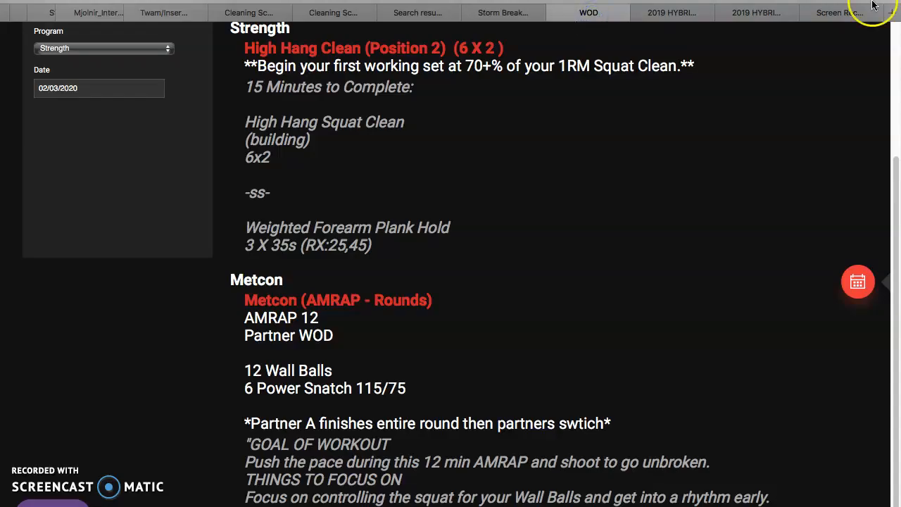
Open YouTube in a new browser tab and search for "High hang clean".
left_click(896, 12)
type("you")
key("Return")
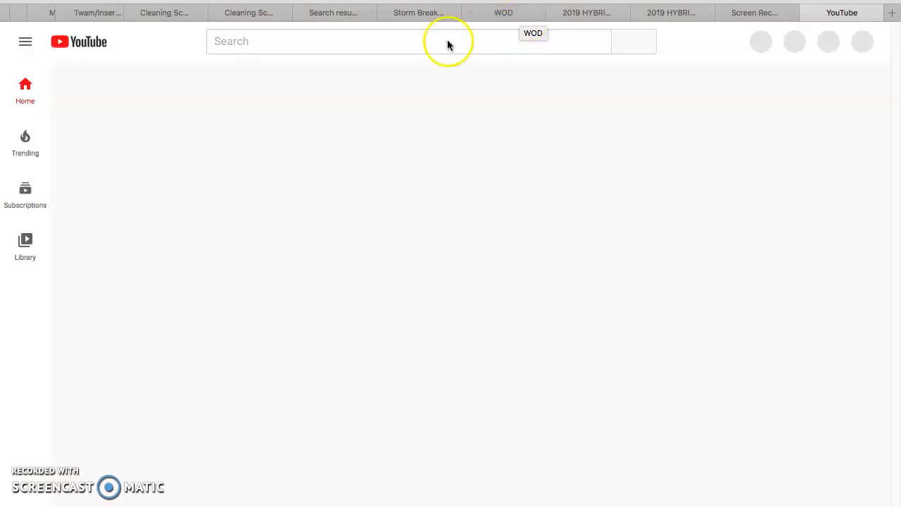
left_click(448, 44)
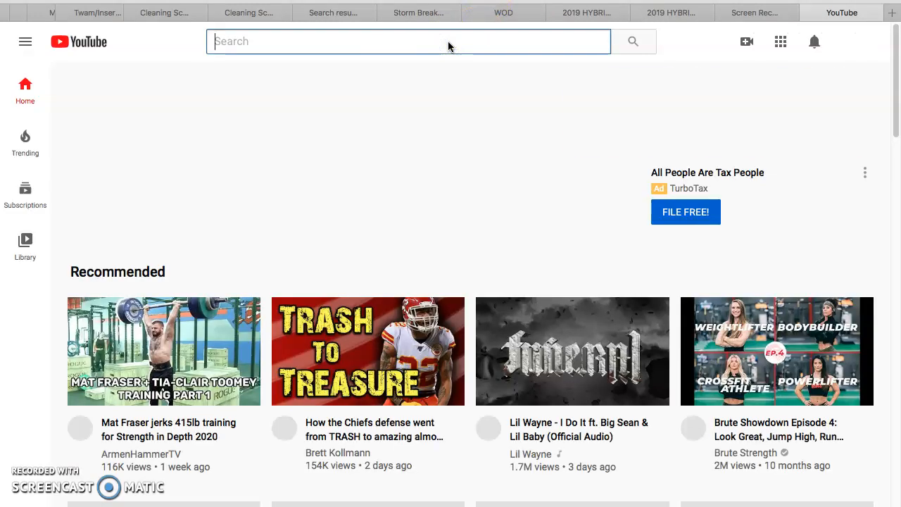
left_click(448, 42)
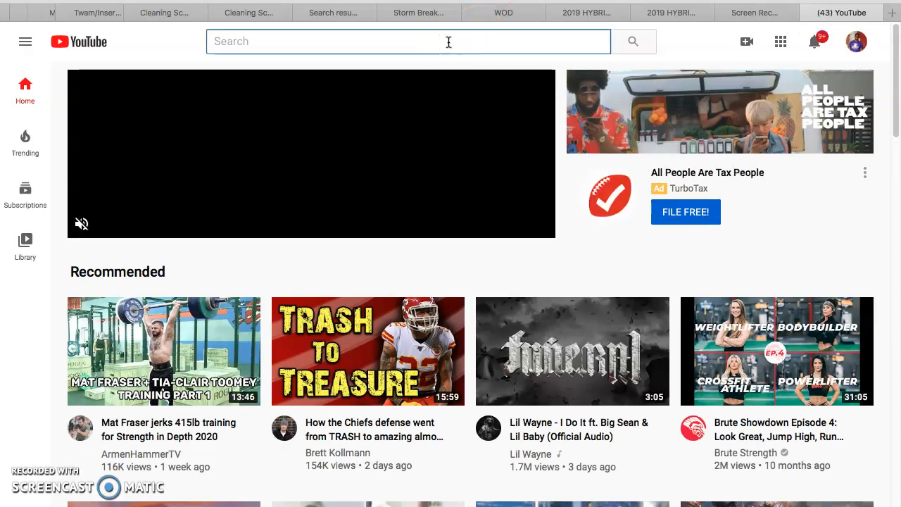
left_click(425, 37)
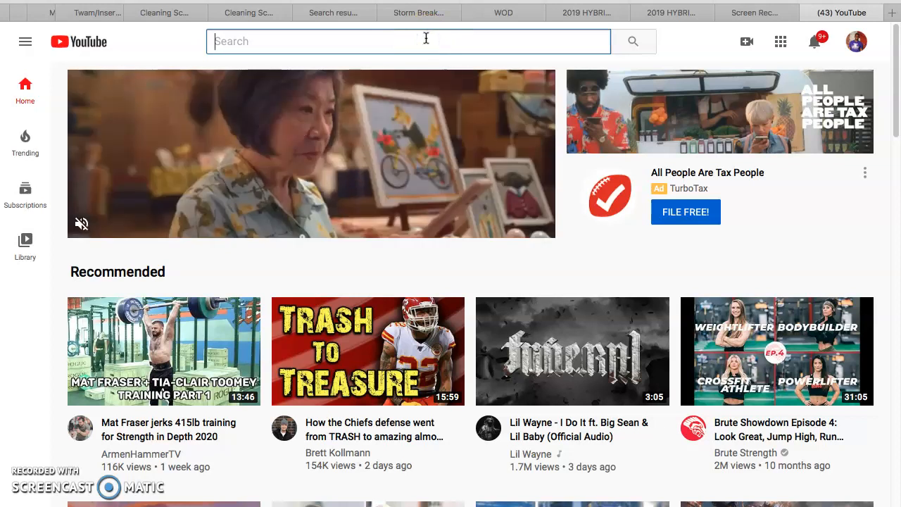
type("H")
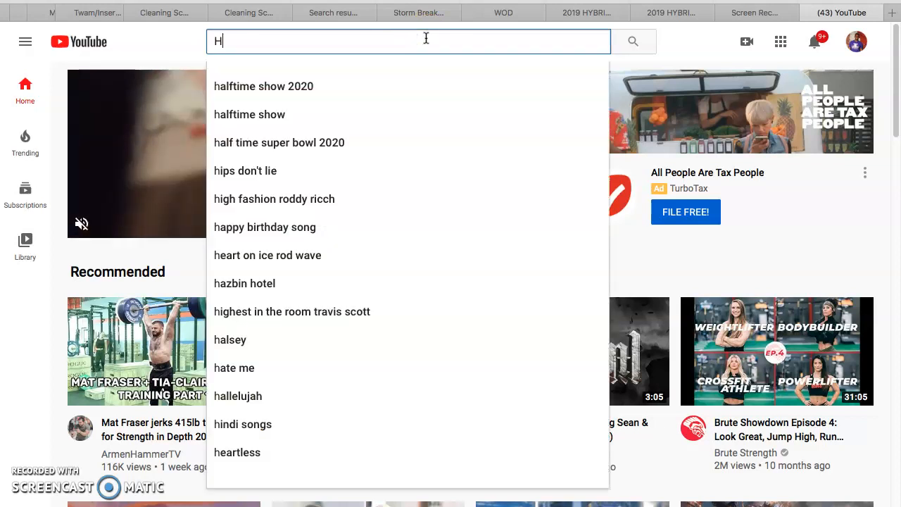
type("a")
type("igh han")
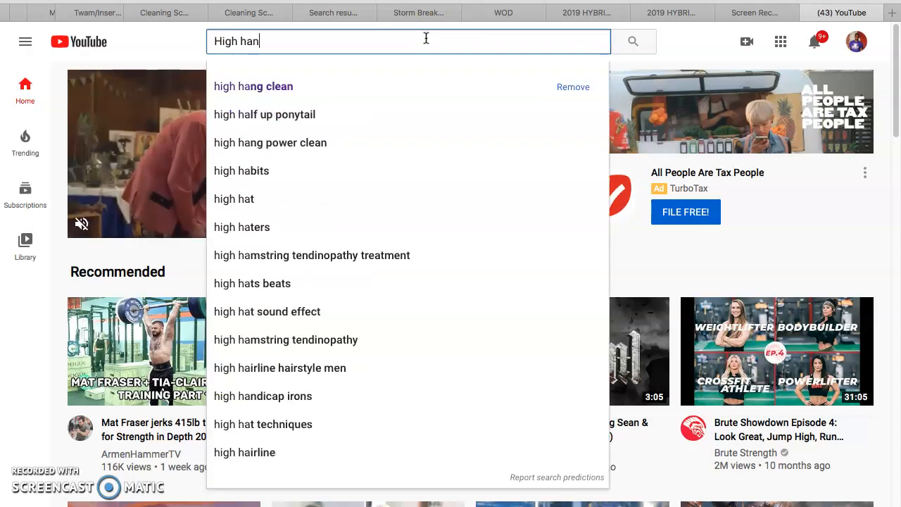
type("g clean")
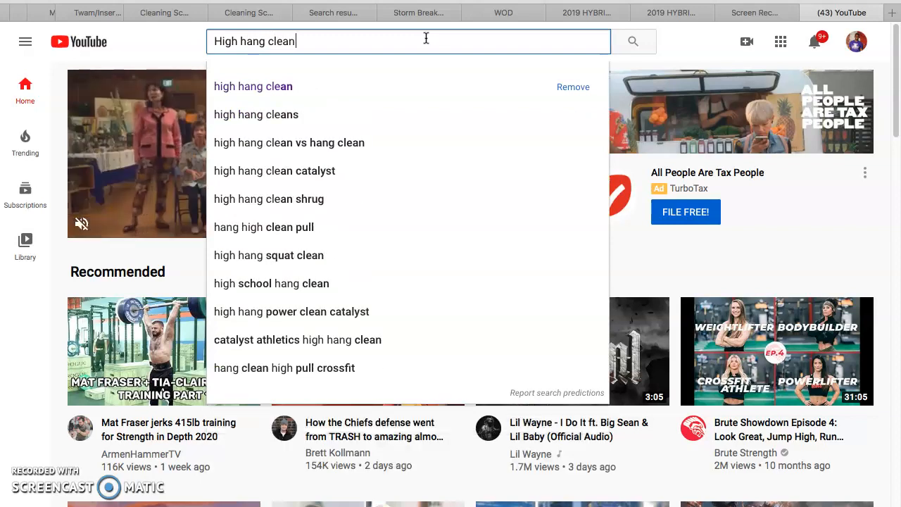
key("Return")
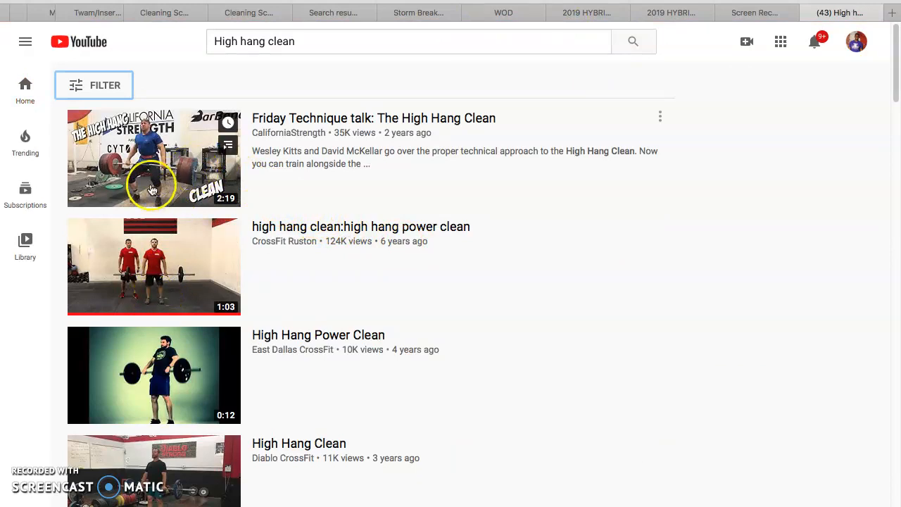
Play the 28-second "High Hang Clean" video by Diablo CrossFit and skip ahead past its intro.
scroll(162, 239, "down", 1)
scroll(163, 239, "down", 1)
left_click(147, 398)
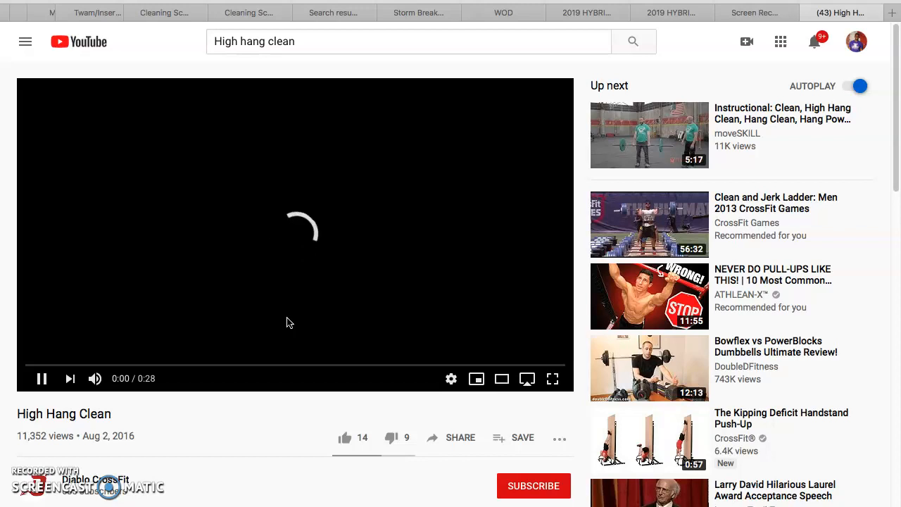
left_click(305, 293)
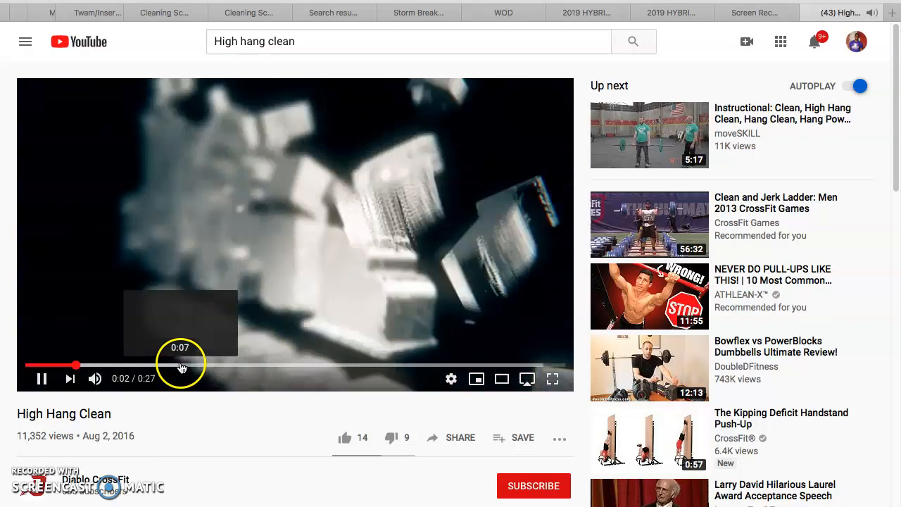
left_click(180, 365)
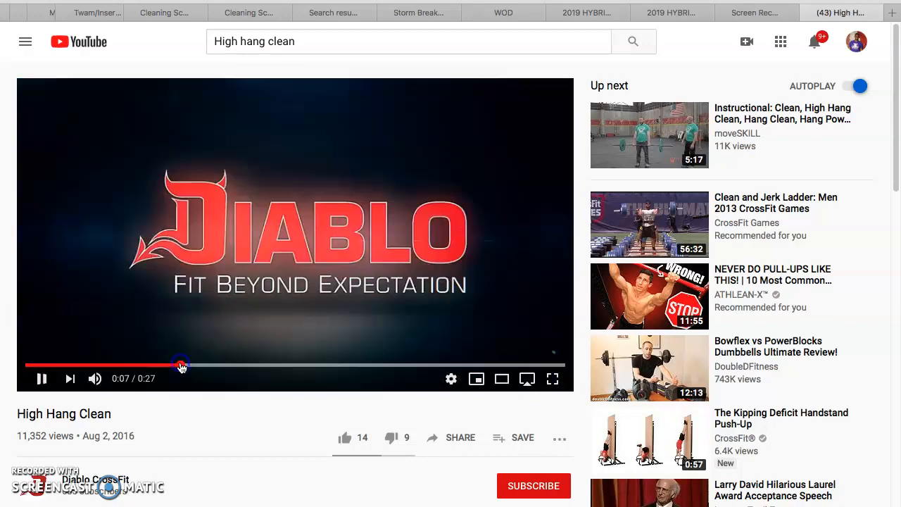
left_click(257, 372)
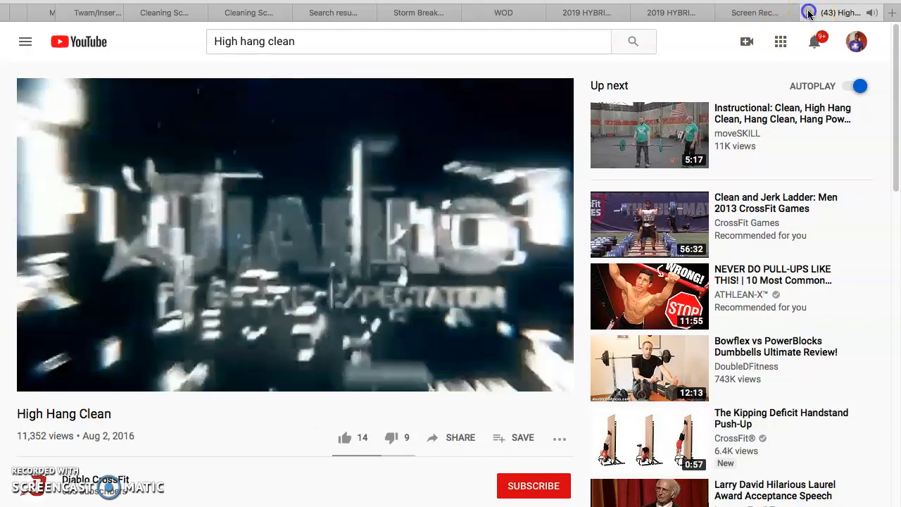
Close the YouTube video and return to the start of the 02/03/2020 WOD page in Wodify.
left_click(809, 13)
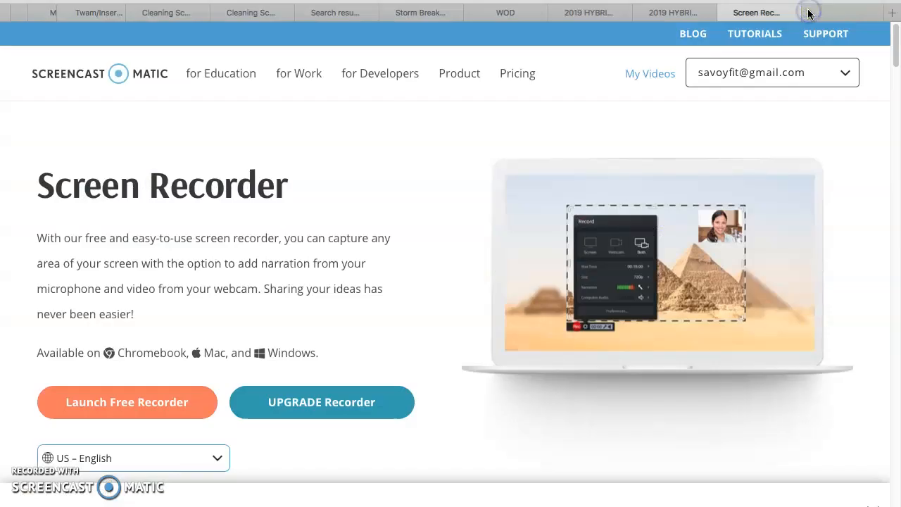
left_click(774, 11)
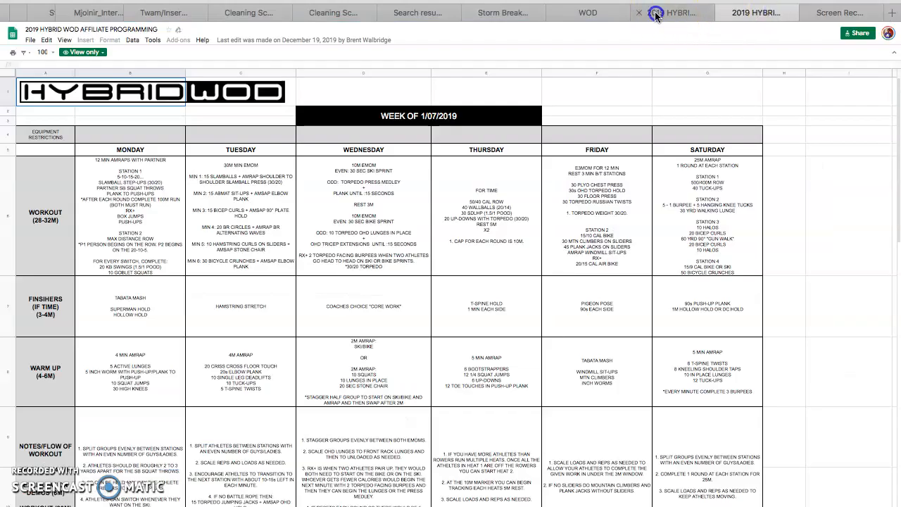
left_click(659, 12)
left_click(594, 12)
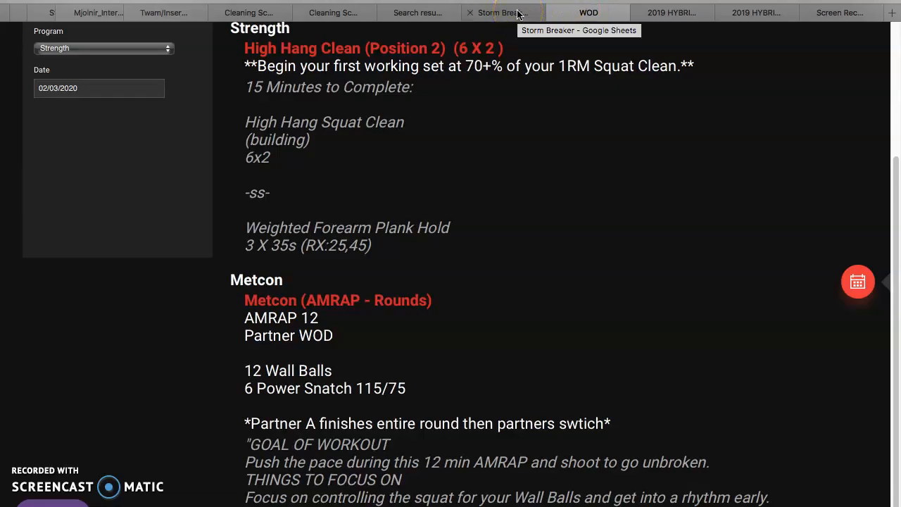
scroll(525, 163, "up", 3)
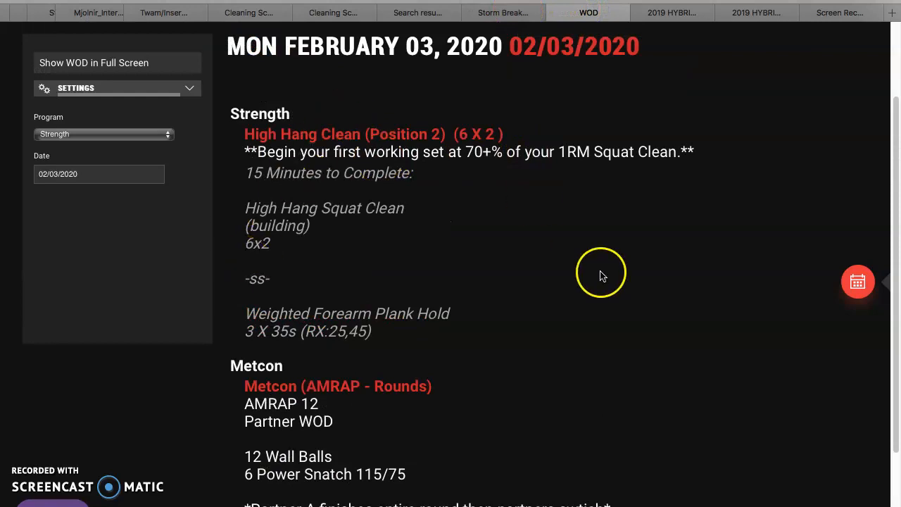
scroll(810, 479, "up", 2)
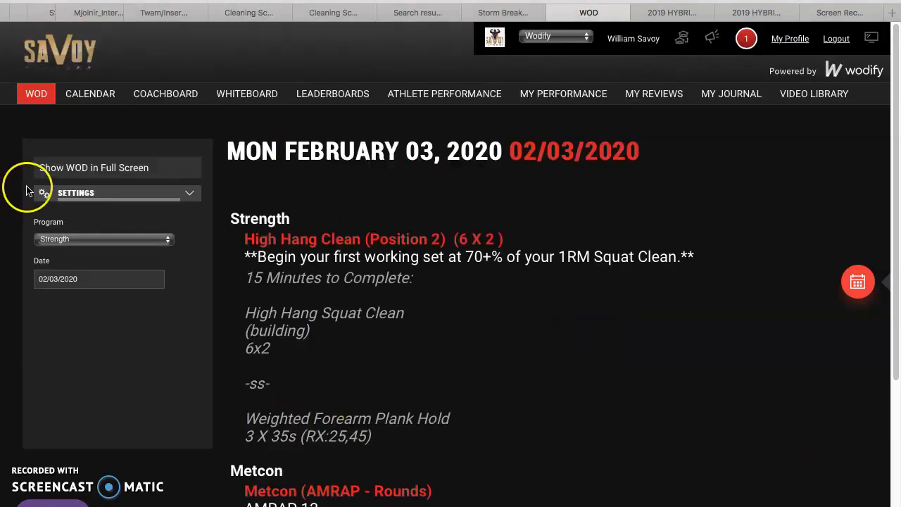
Open the Coachboard for 02/03/2020 with the Strength program and the Strength: 6:00 AM class.
left_click(169, 90)
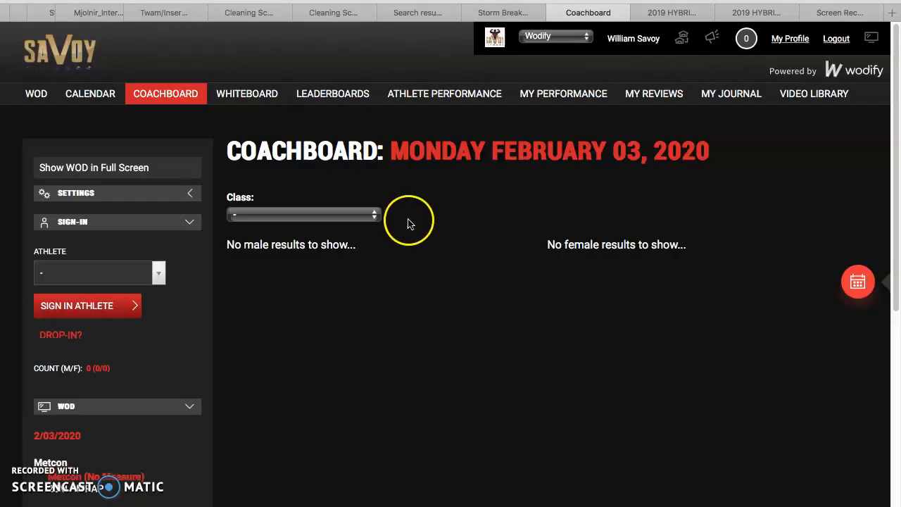
left_click(376, 215)
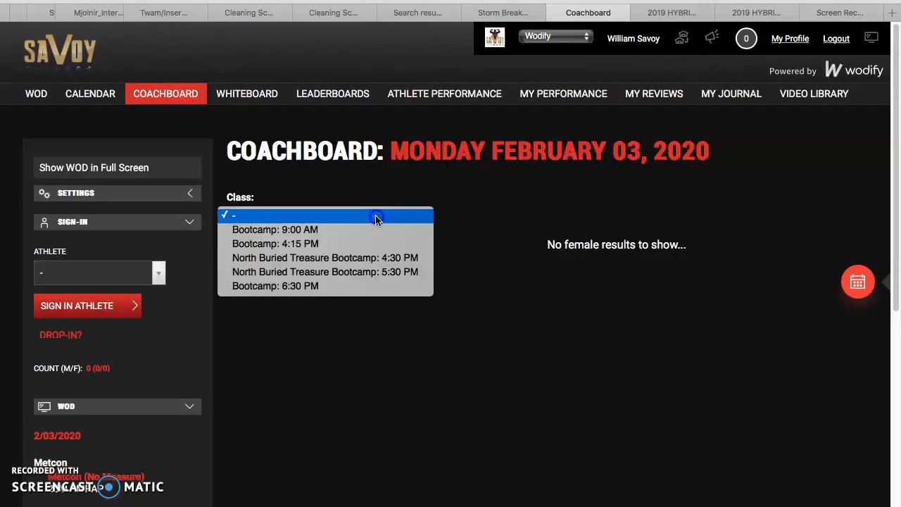
left_click(187, 202)
left_click(190, 195)
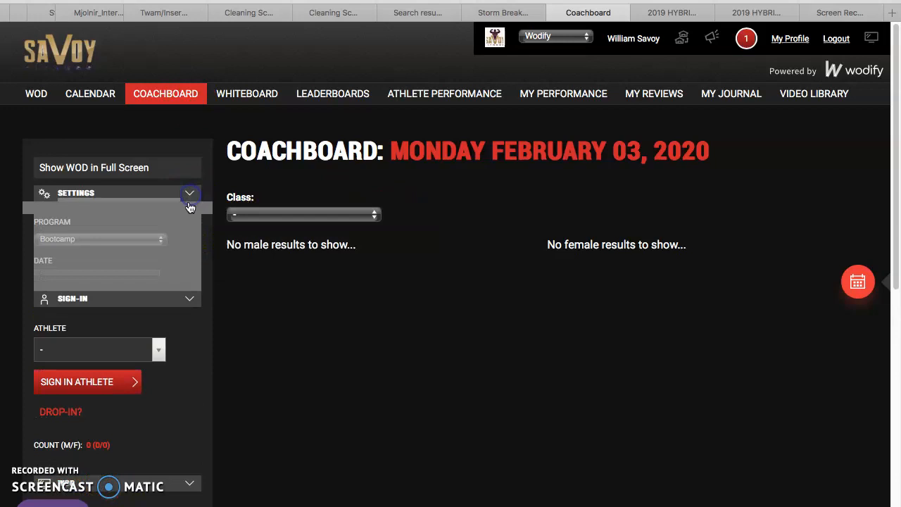
left_click(160, 236)
left_click(149, 251)
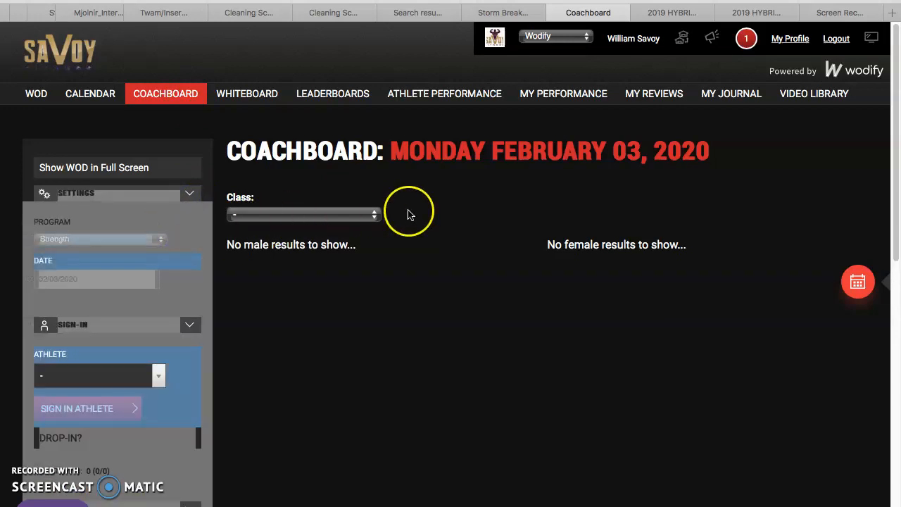
left_click(380, 220)
left_click(350, 231)
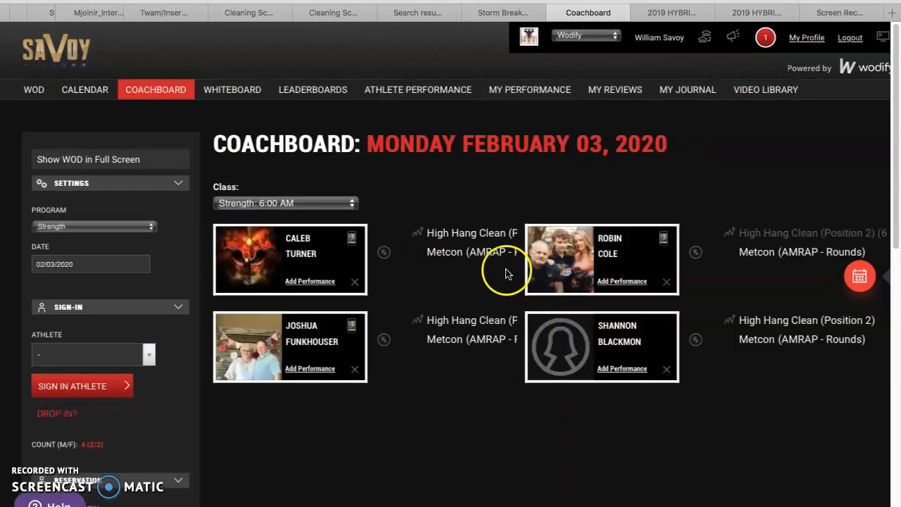
View the first male athlete's High Hang Clean score entry, cancel it, and open his Metcon (AMRAP - Rounds) entry.
left_click(483, 237)
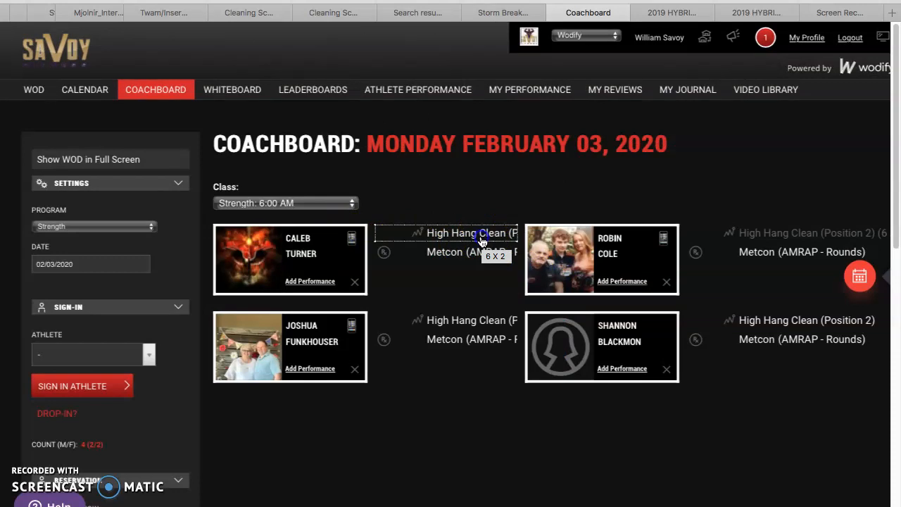
left_click(483, 241)
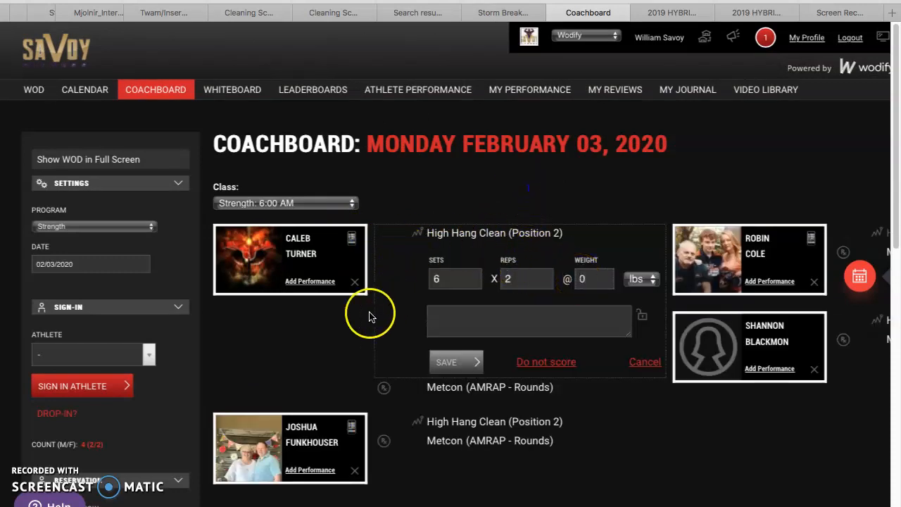
left_click(642, 364)
left_click(490, 252)
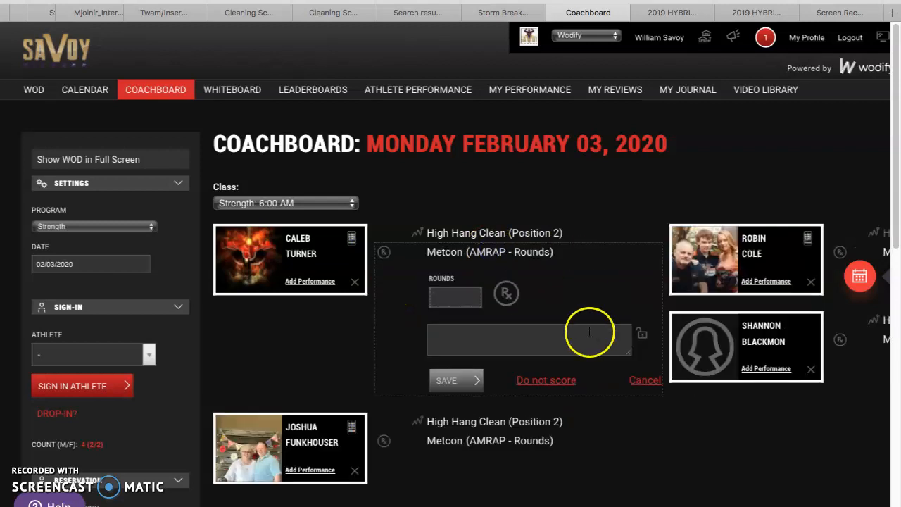
Review Monday's AMRAP 12 and strength cells in the Storm Breaker spreadsheet, and return to the Coachboard's open Metcon entry.
left_click(506, 13)
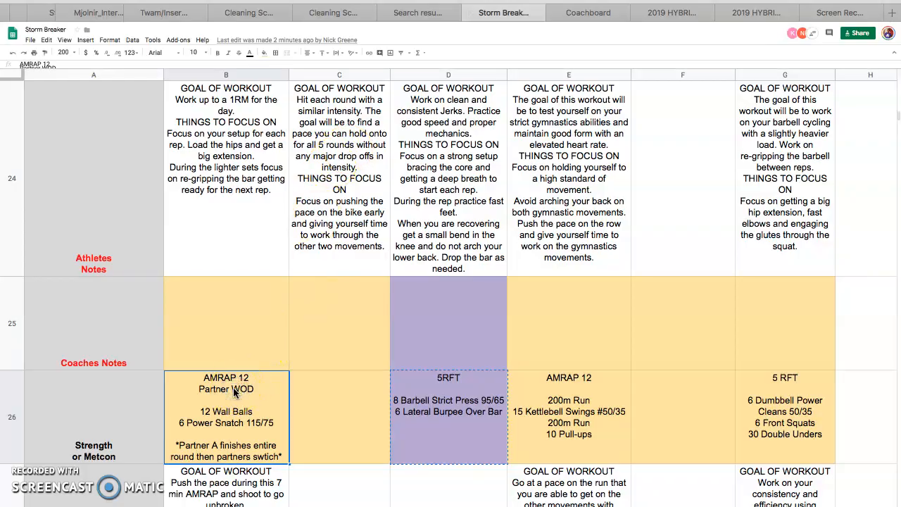
left_click(227, 298)
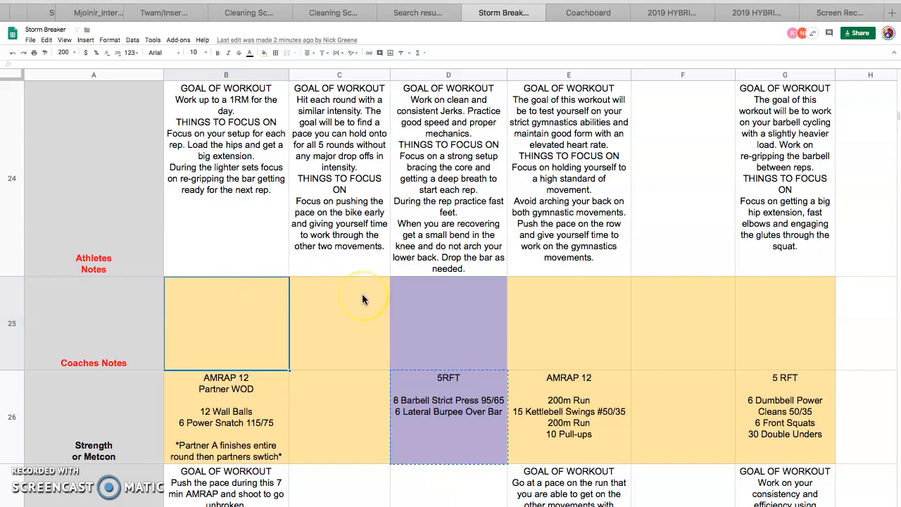
key("Up")
key("Up")
key("Up")
key("Down")
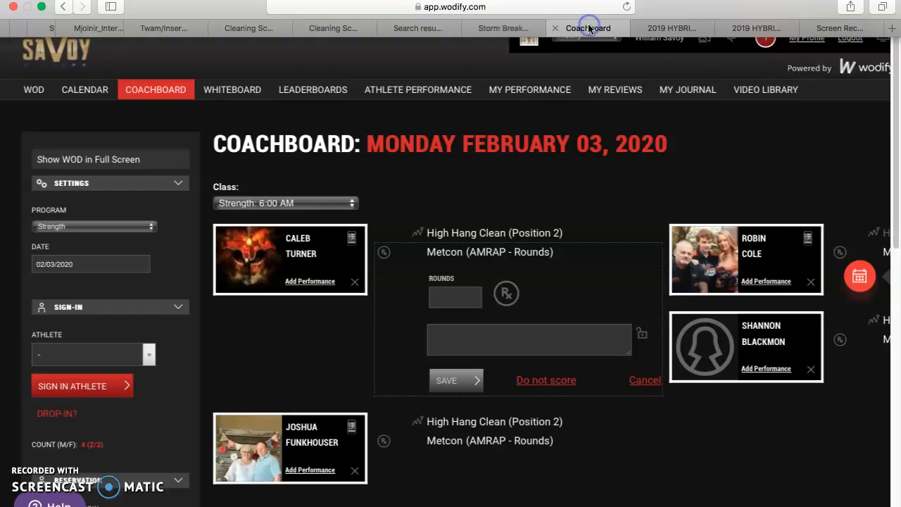
left_click(562, 28)
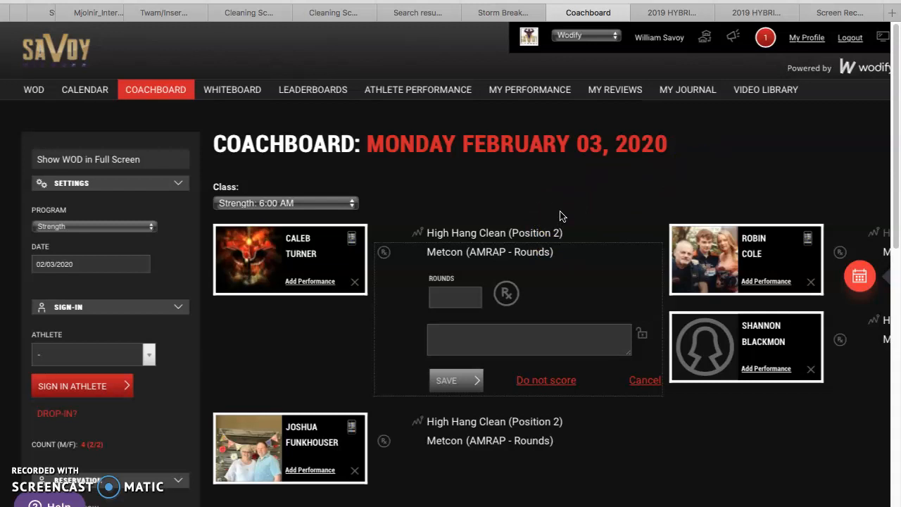
Go back to Storm Breaker, close the search results page, and review Monday's High Hang Squat Clean and Weighted Forearm Plank Hold cell.
left_click(518, 12)
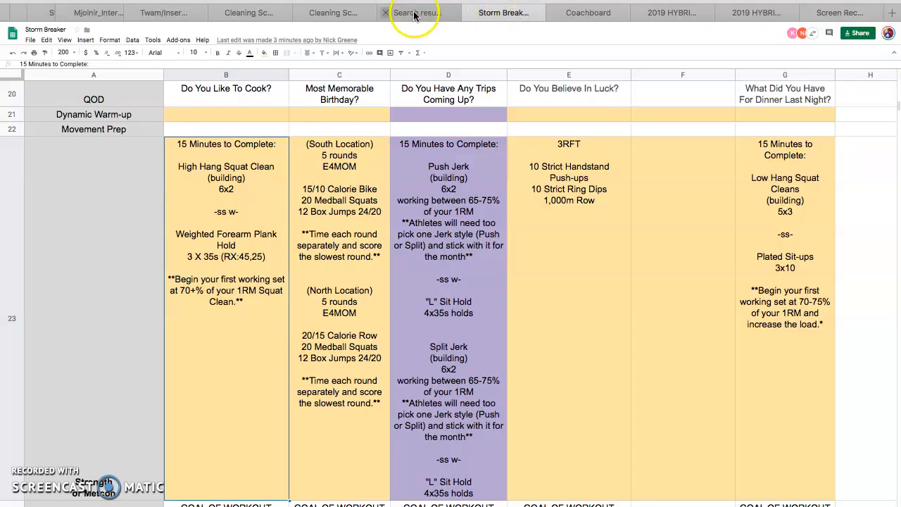
left_click(386, 12)
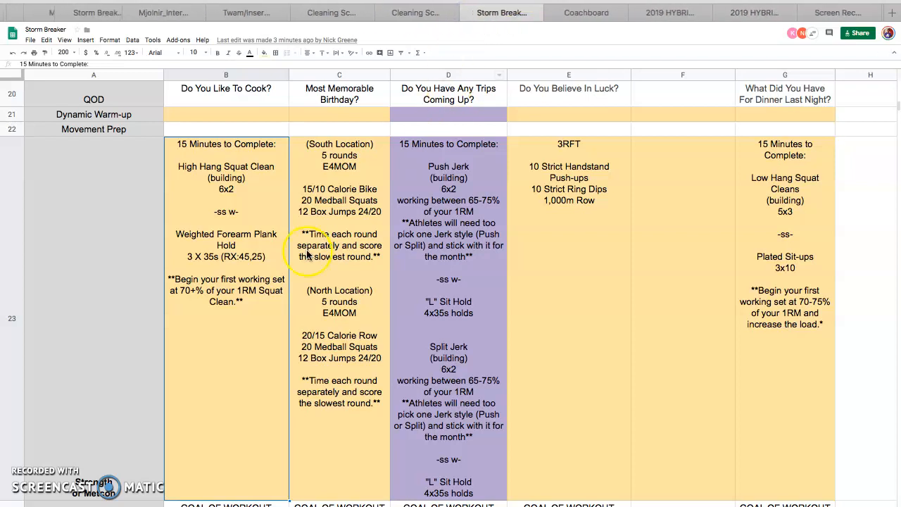
left_click(239, 245)
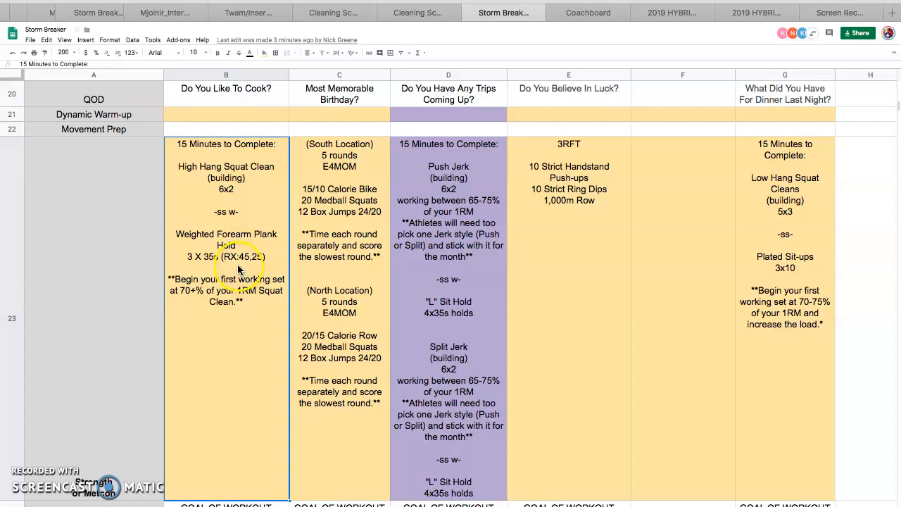
left_click(242, 247)
left_click(298, 237)
left_click(244, 226)
Cancel the Metcon score entry on the Coachboard, check the athlete's High Hang Clean component, and return to the Storm Breaker spreadsheet.
left_click(588, 14)
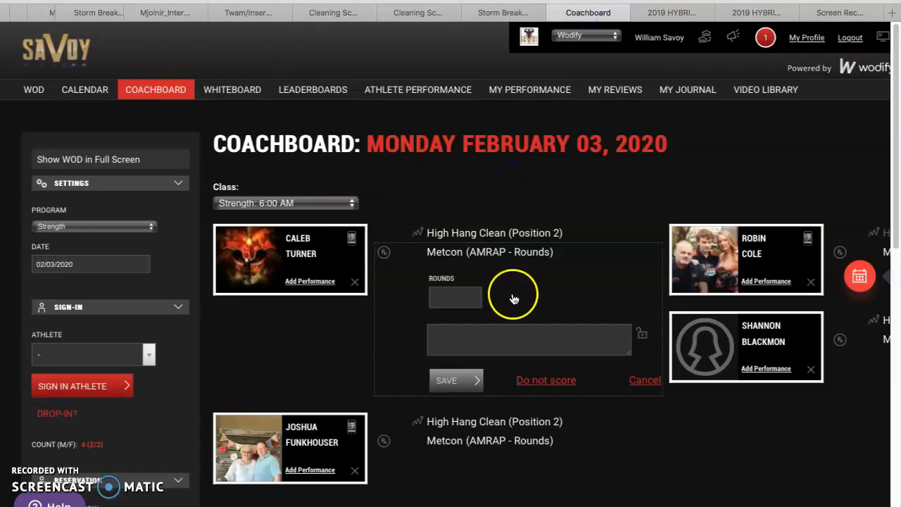
left_click(646, 382)
left_click(464, 235)
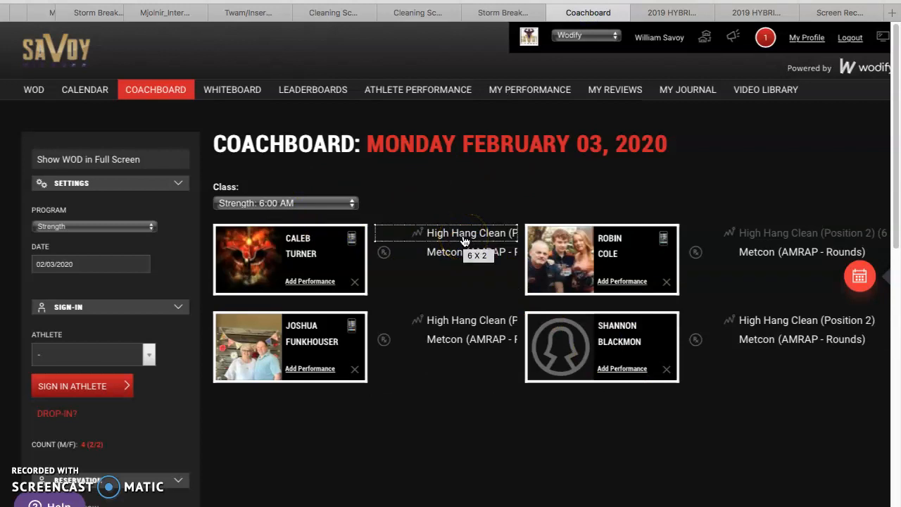
left_click(502, 13)
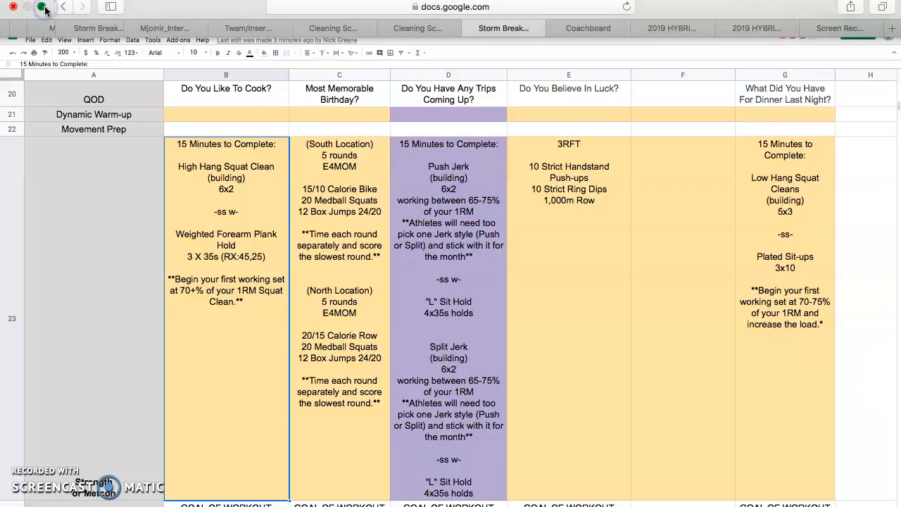
Switch the Storm Breaker spreadsheet to the Febuary_BC sheet with the Week 2 bootcamp workouts.
left_click(43, 7)
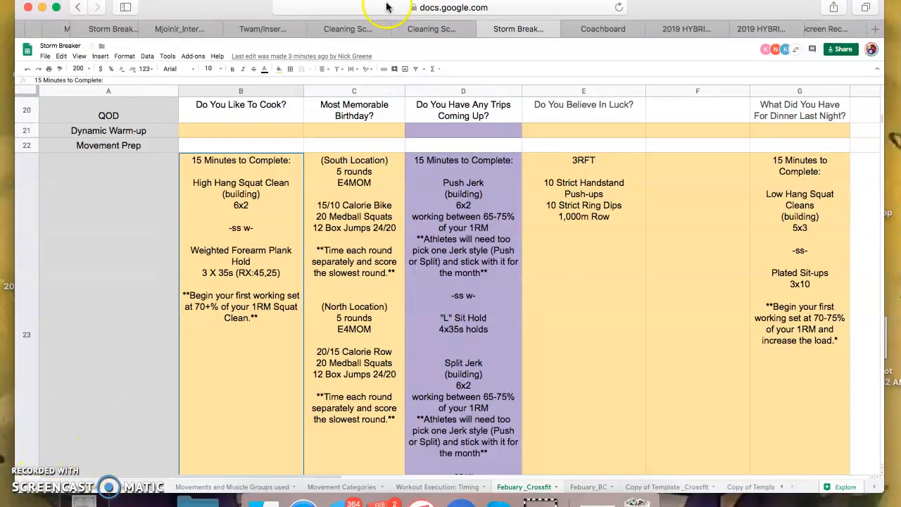
left_click(59, 8)
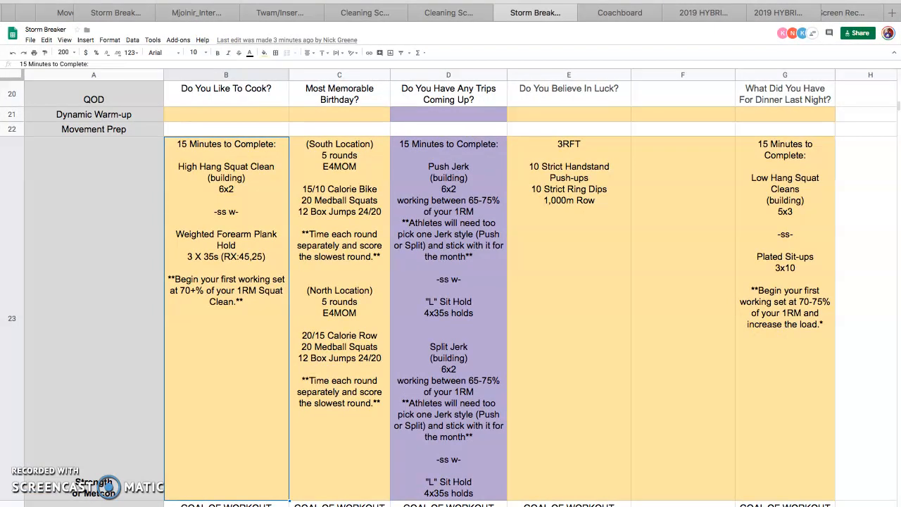
key("alt+Down")
key("alt+Down")
key("alt+Up")
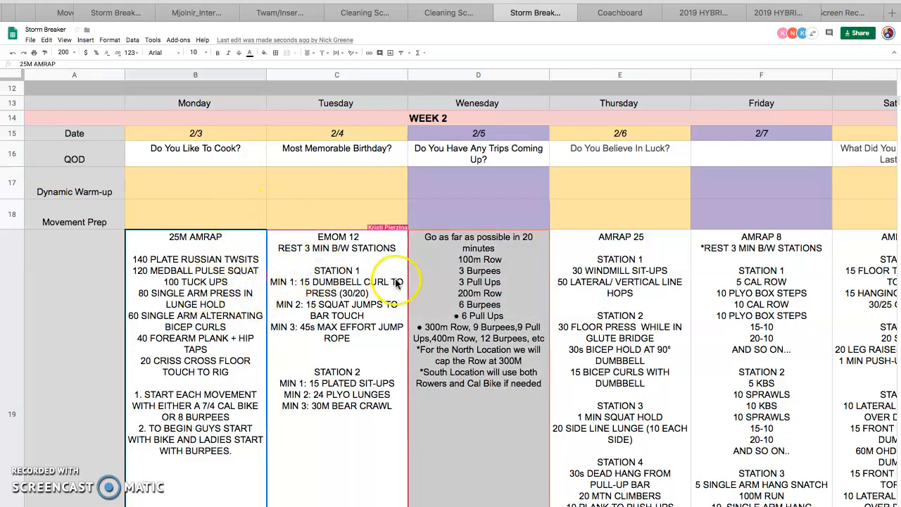
Compare the Monday and Tuesday bootcamp workouts, and copy Tuesday 2/4's EMOM 12 cell.
left_click(342, 204)
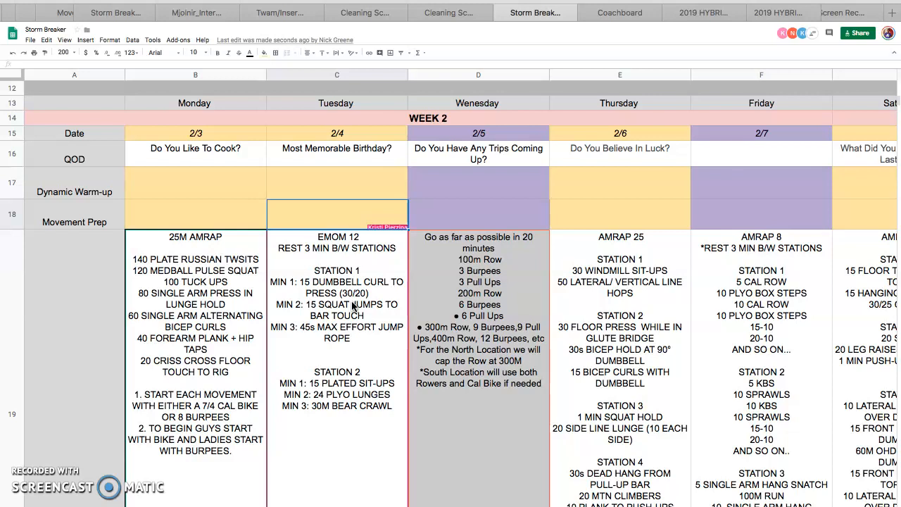
left_click(201, 312)
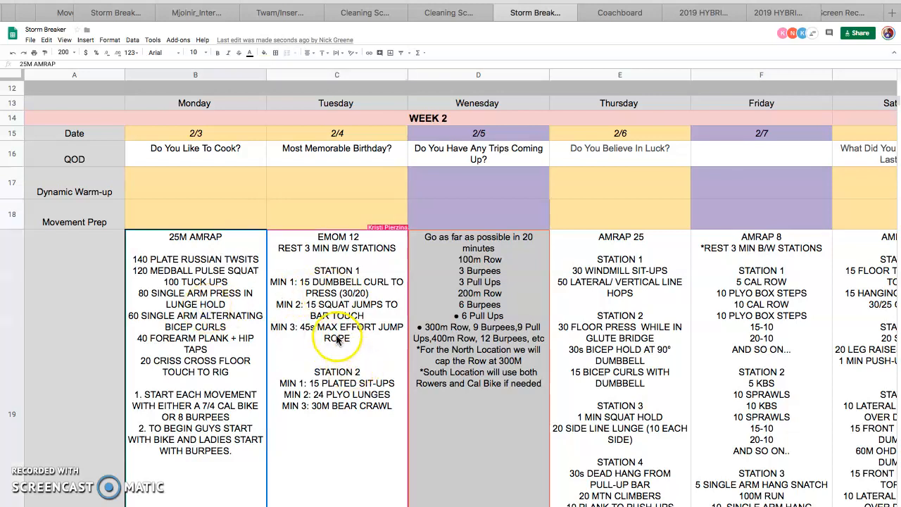
left_click(338, 339)
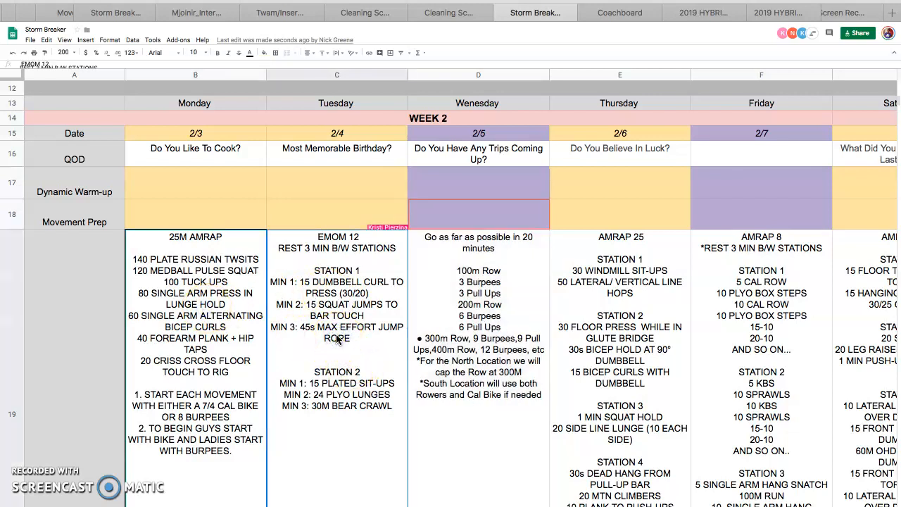
Switch from the spreadsheet to the Coachboard's browser page and load the Wodify Core WODs page there.
left_click(627, 14)
left_click(709, 11)
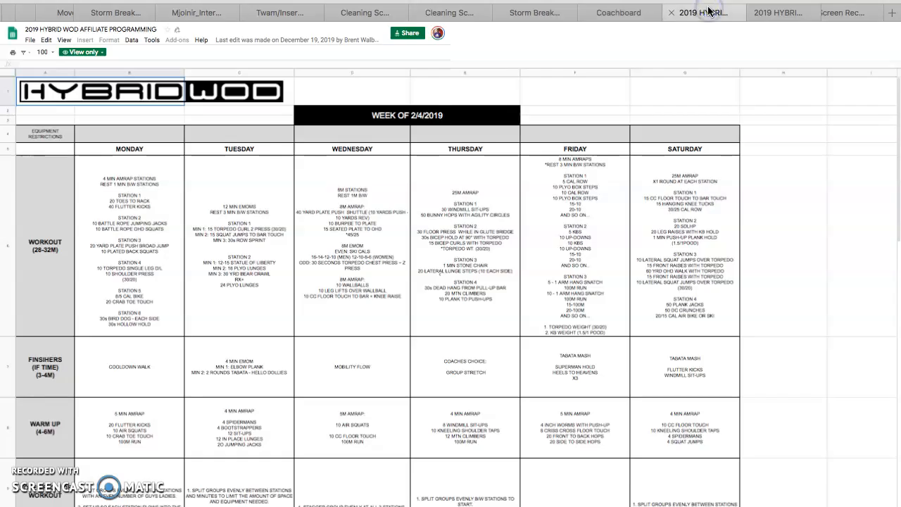
left_click(642, 14)
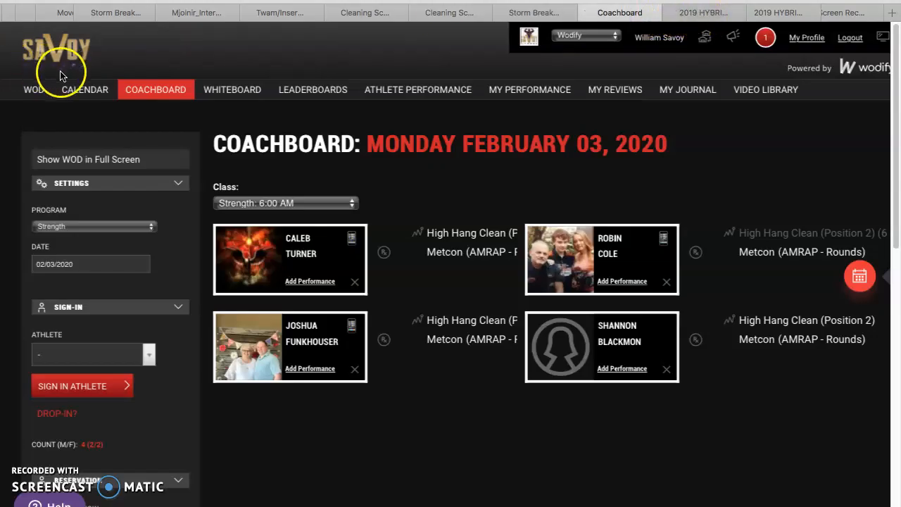
left_click(455, 0)
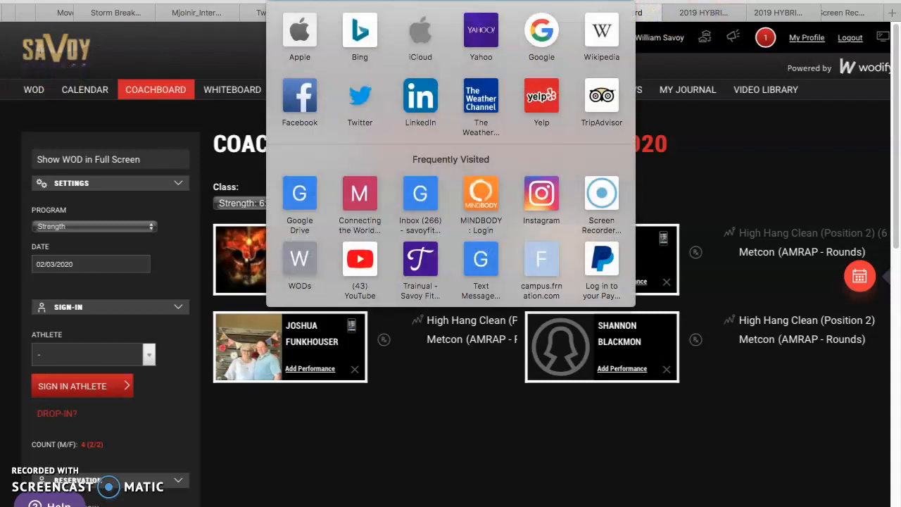
type("app")
key("Return")
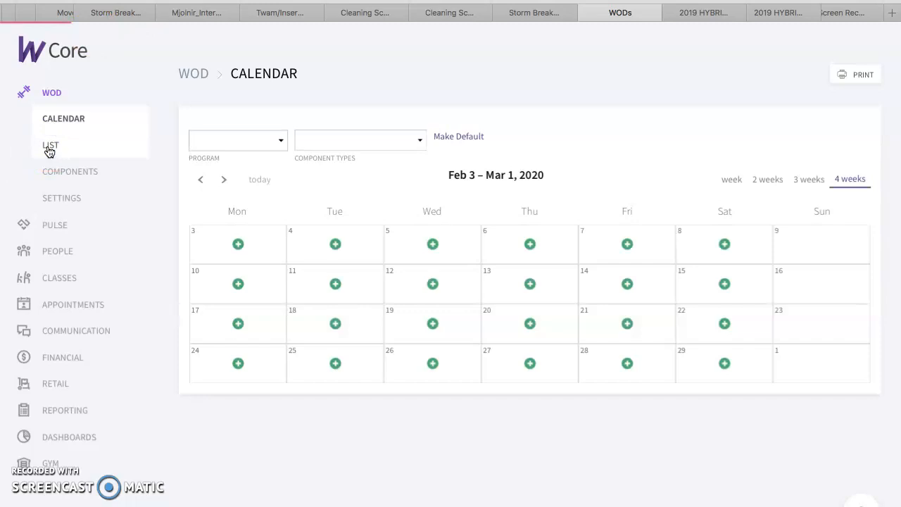
Open the 2/03/2020 Bootcamp WOD from the WOD list and copy it to another day.
left_click(49, 149)
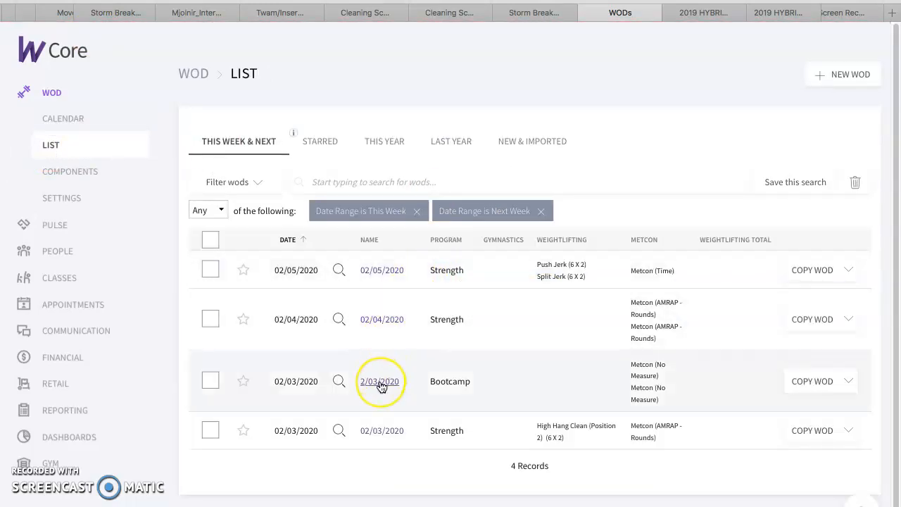
left_click(380, 384)
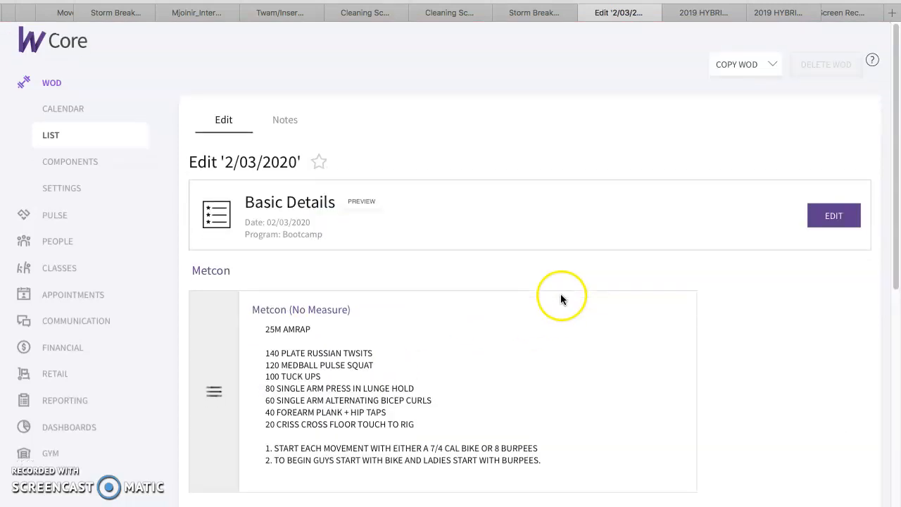
left_click(764, 79)
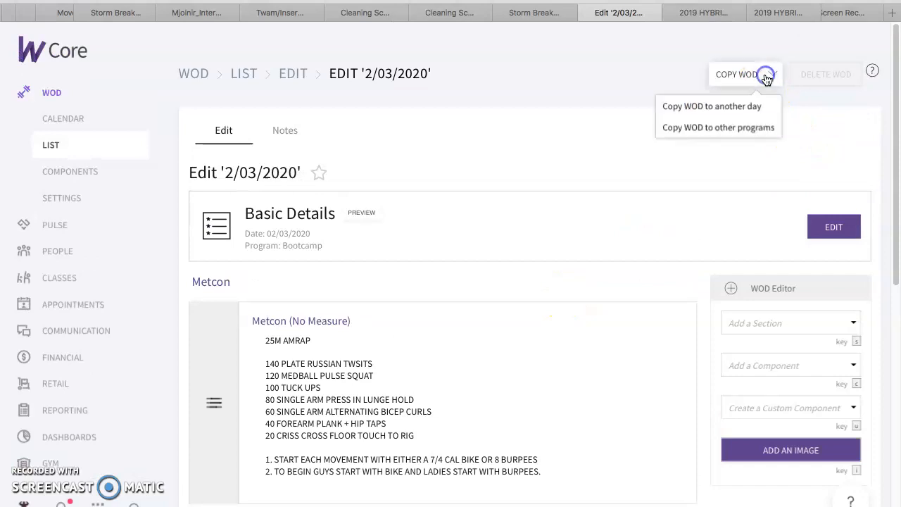
left_click(737, 111)
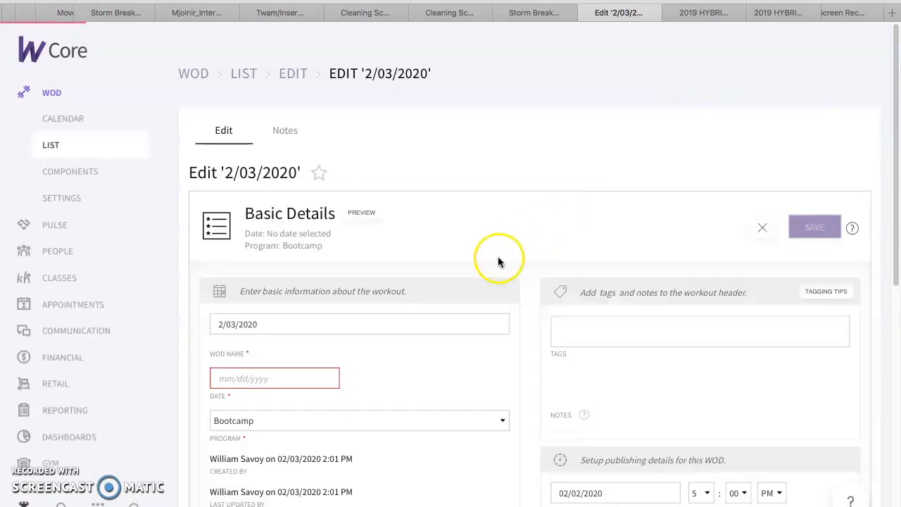
Set the copied Bootcamp WOD's date to 02/04/2020.
scroll(499, 254, "down", 2)
left_click(235, 298)
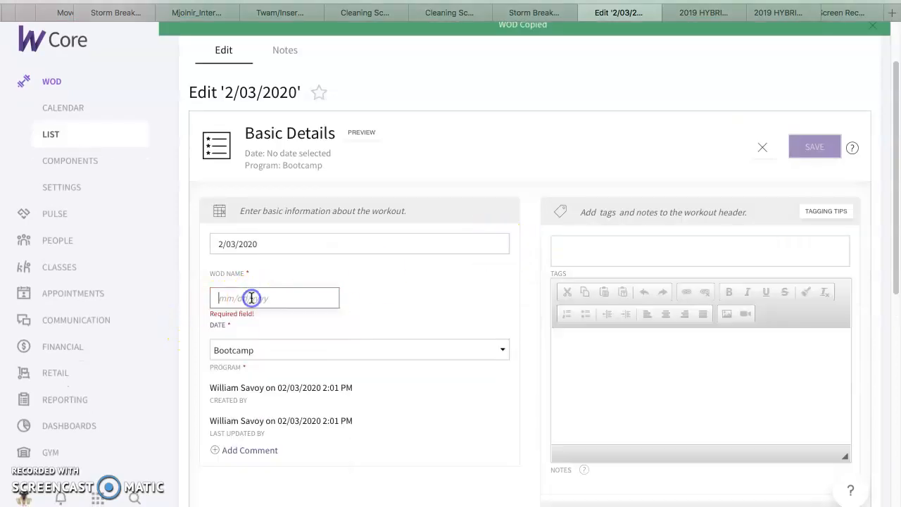
left_click(261, 297)
left_click(232, 296)
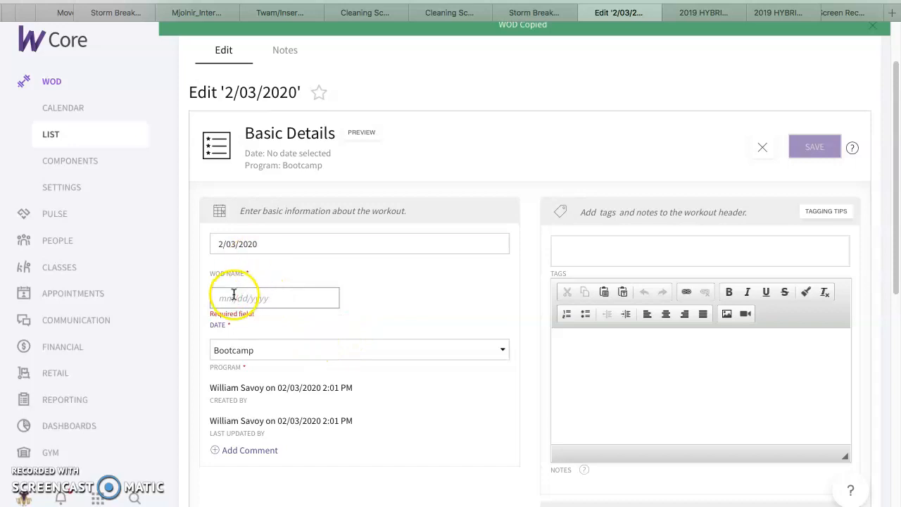
type("02/04/2020")
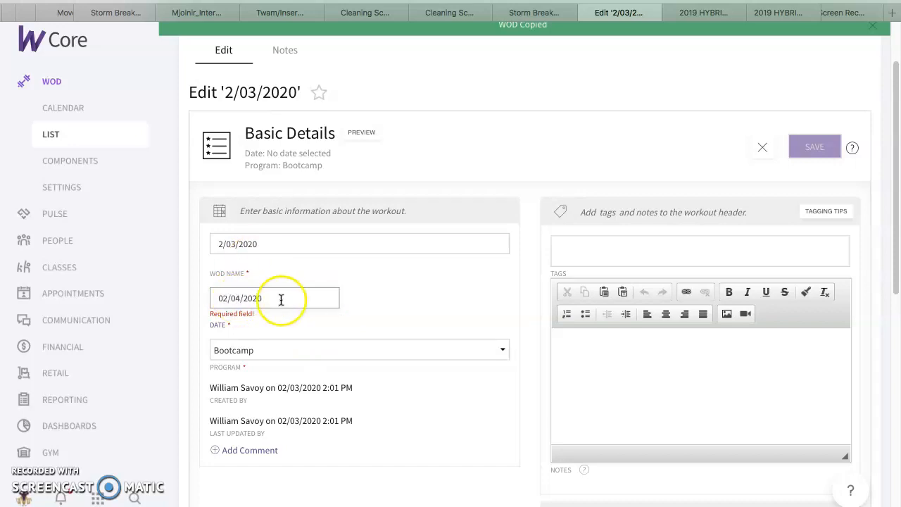
left_click(419, 298)
Rename the copied WOD as 2/04/2020, check its publishing details, and save the basic details.
left_click(262, 243)
left_click(236, 243)
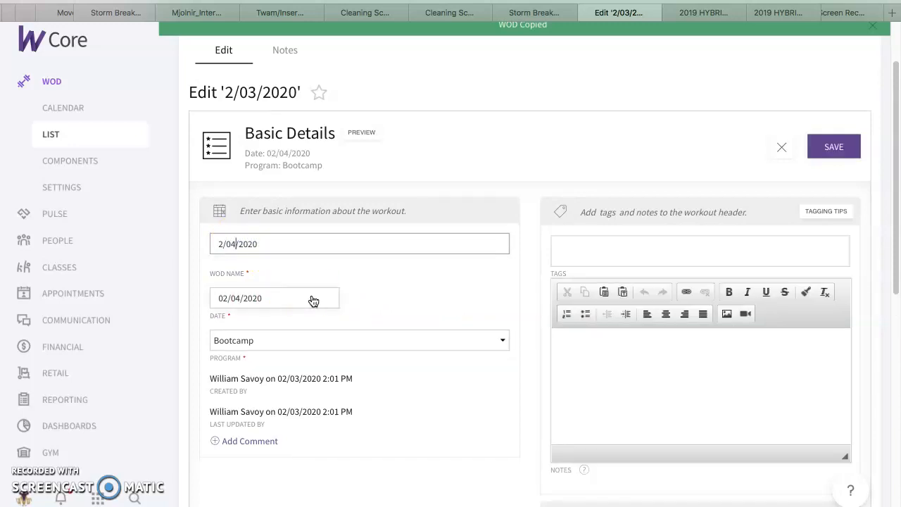
left_click(397, 302)
scroll(501, 317, "down", 4)
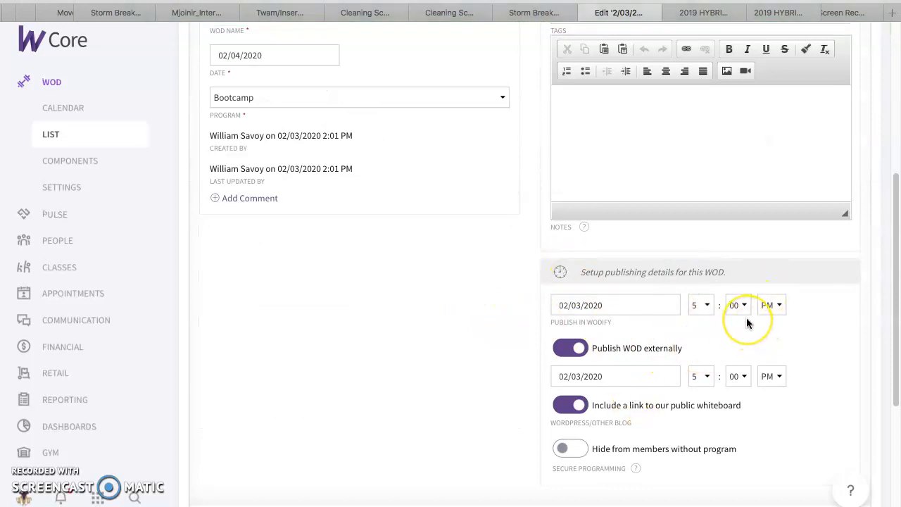
scroll(737, 303, "up", 5)
left_click(832, 228)
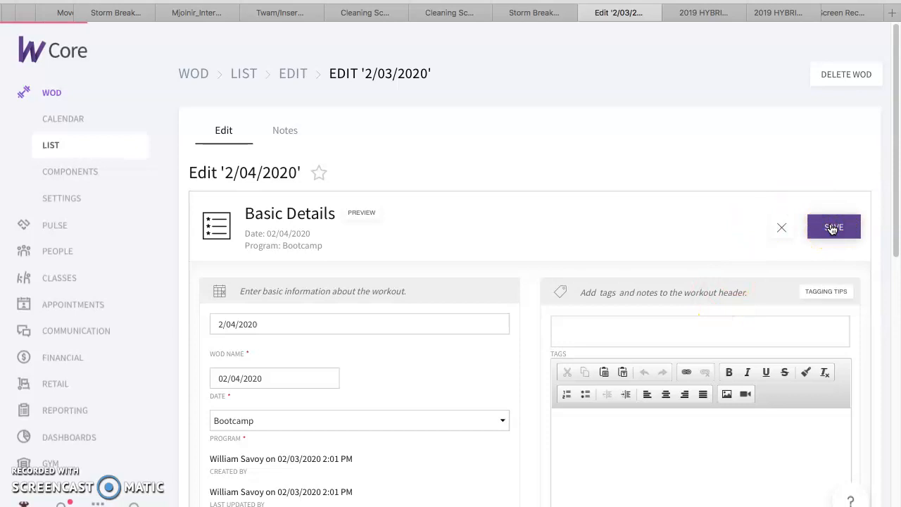
left_click(621, 305)
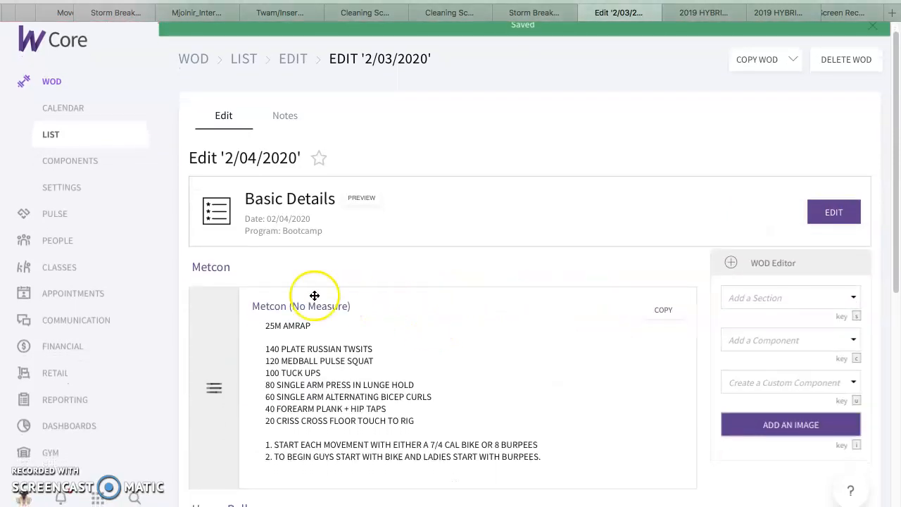
Open the first Metcon (No Measure) component for editing and replace its details with the copied EMOM 12 workout.
scroll(338, 353, "down", 2)
left_click(280, 220)
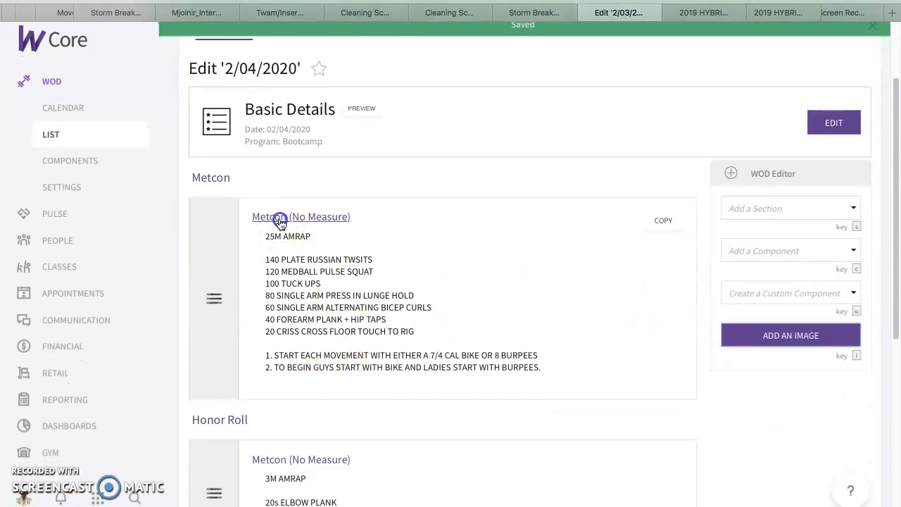
left_click(407, 389)
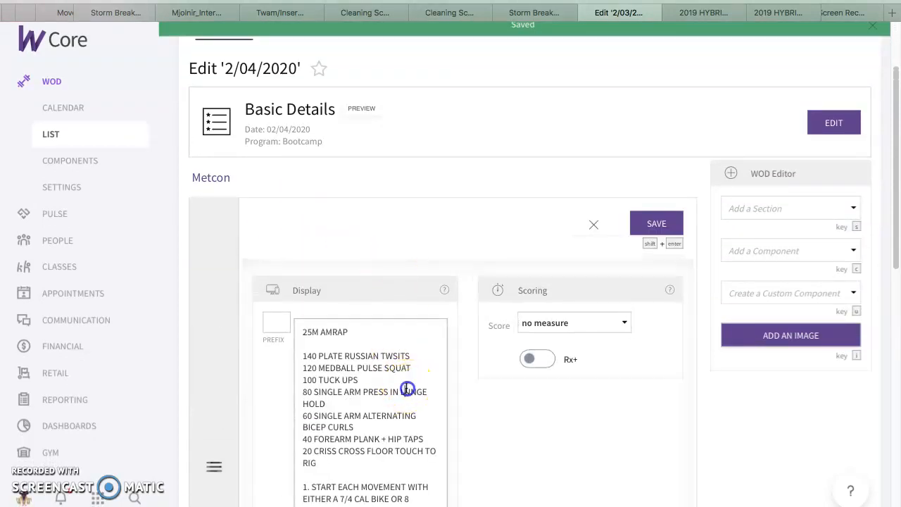
scroll(407, 390, "down", 2)
left_click_drag(352, 471, 312, 248)
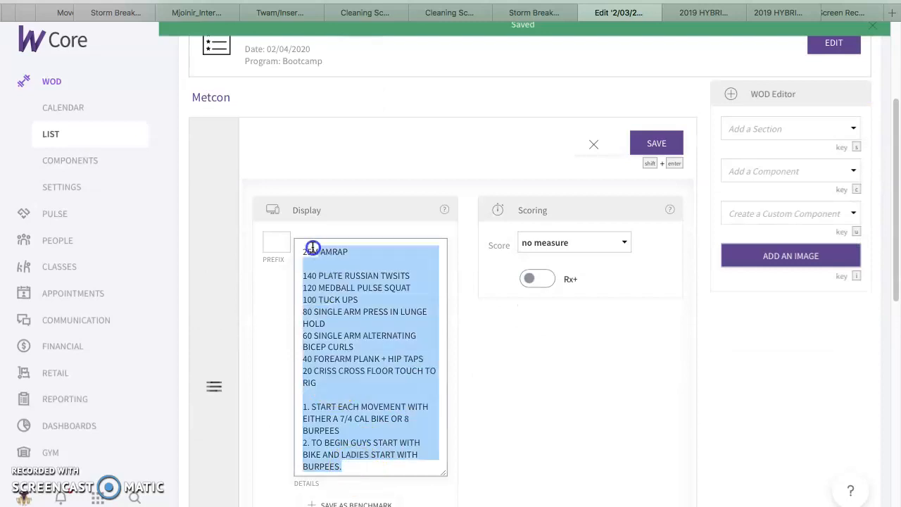
key("BackSpace")
key("ctrl+v")
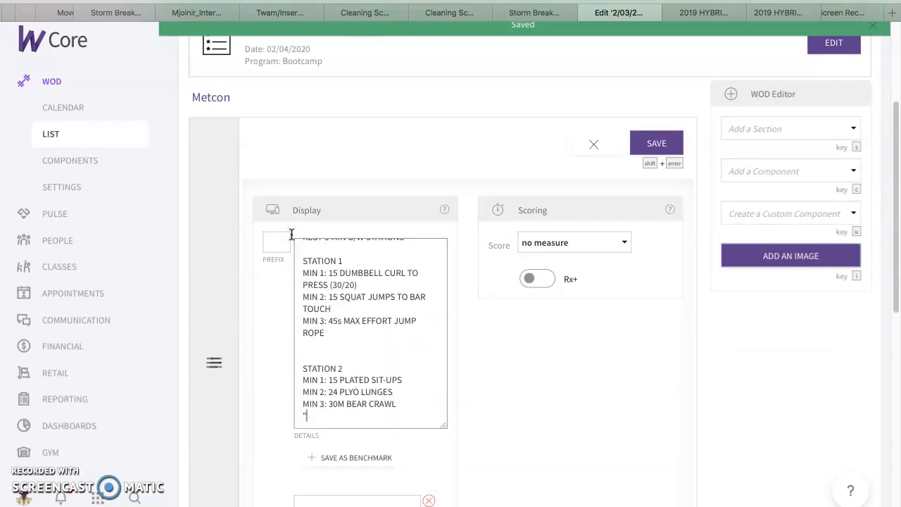
Remove the stray quotation marks and the extra blank line before STATION 2 from the Metcon details, and save the component.
left_click(307, 248)
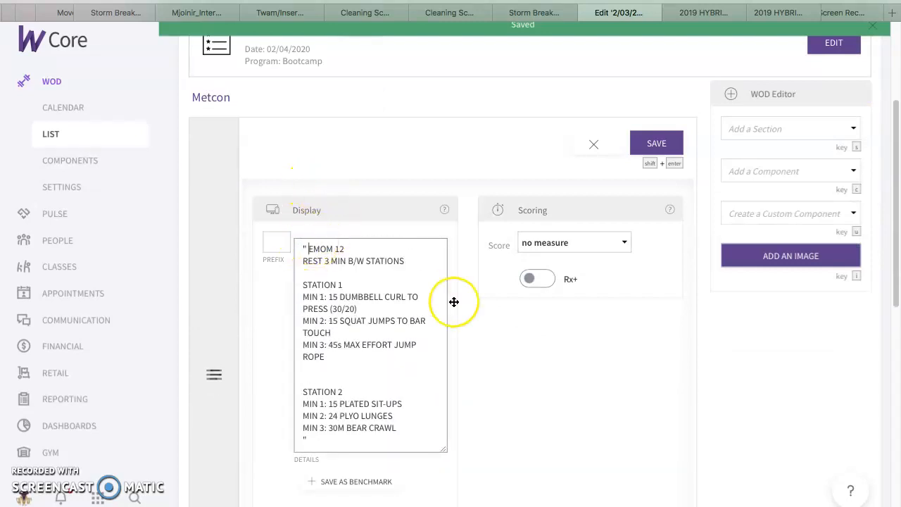
key("BackSpace")
left_click(338, 436)
key("BackSpace")
key("BackSpace")
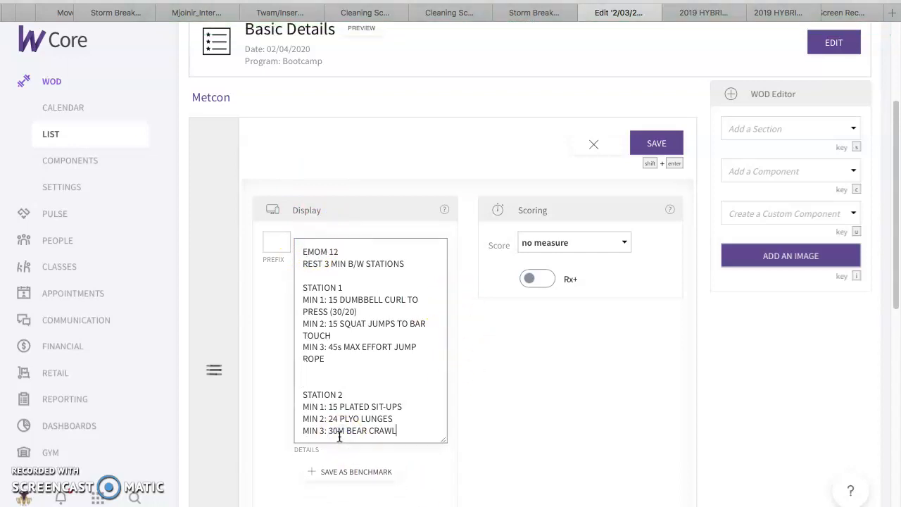
left_click(327, 382)
key("BackSpace")
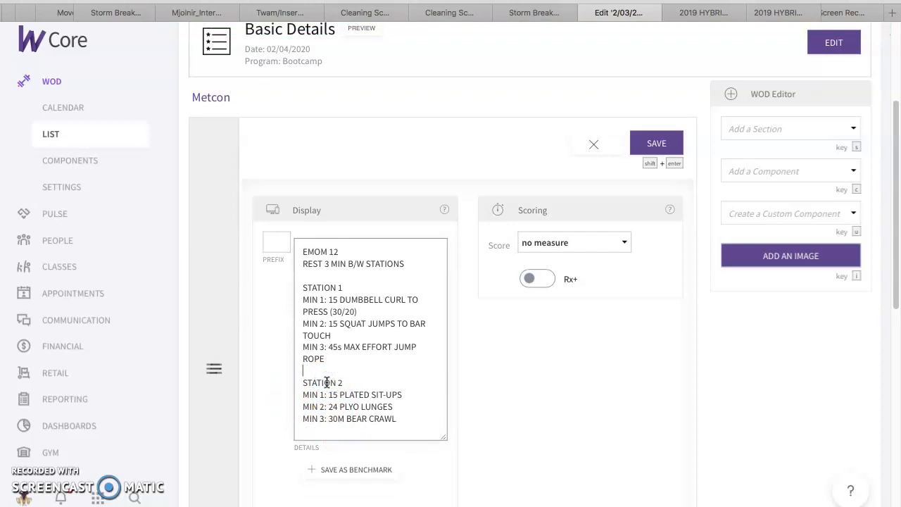
left_click(666, 146)
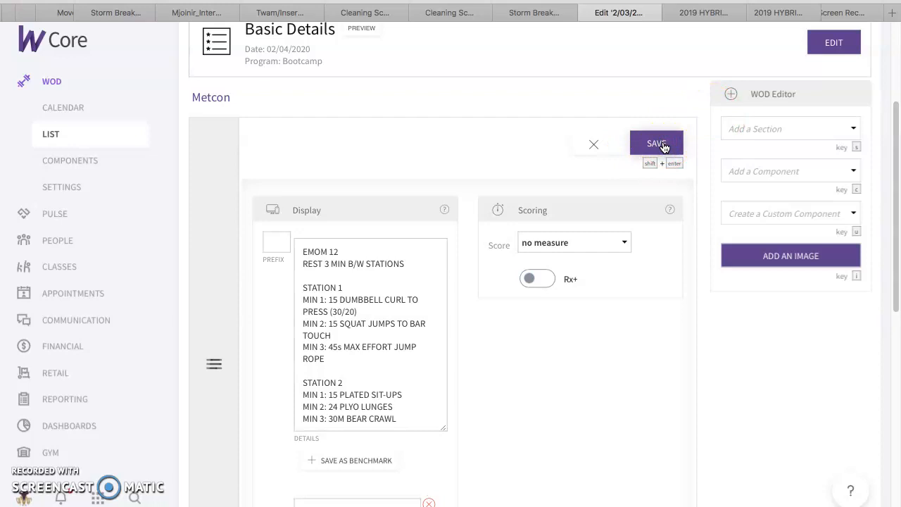
Return to Storm Breaker and copy Tuesday 2/4's Coaches Notes cell, which covers splitting groups and scaling loads.
left_click(536, 12)
left_click(324, 358)
key("Down")
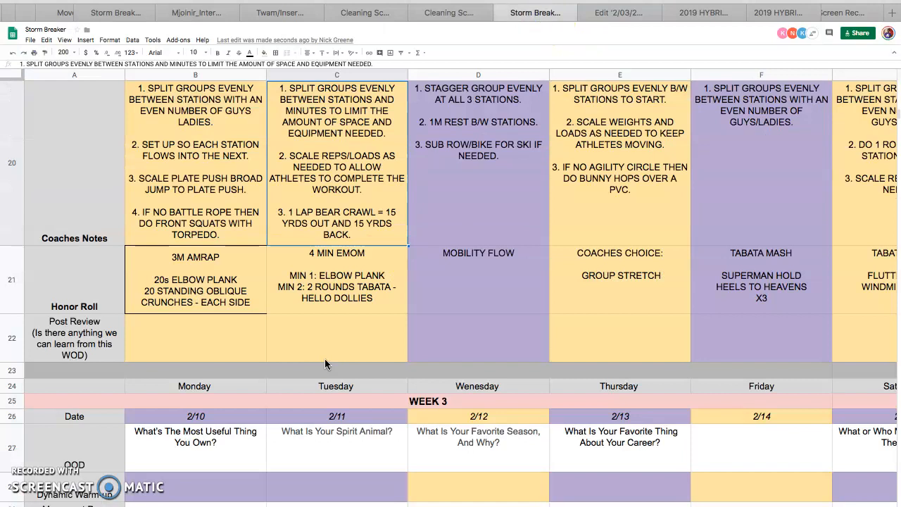
left_click(332, 295)
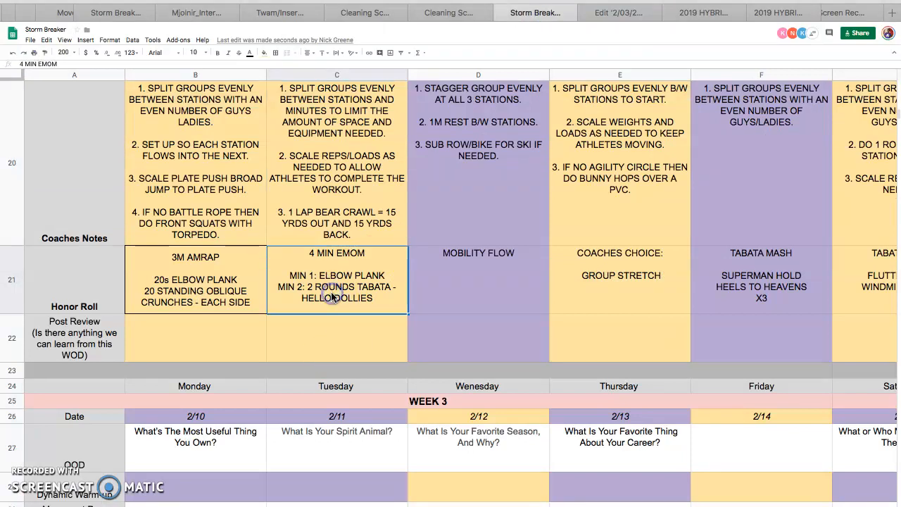
left_click(341, 182)
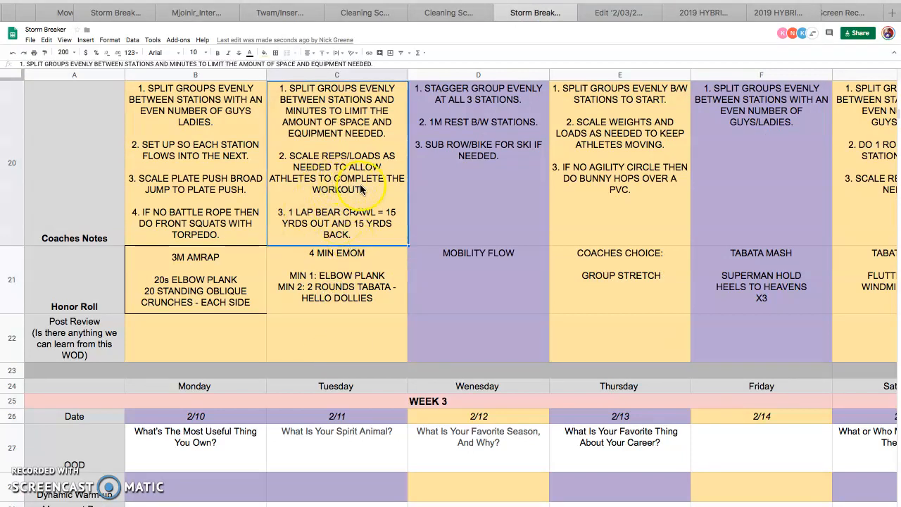
scroll(356, 184, "up", 2)
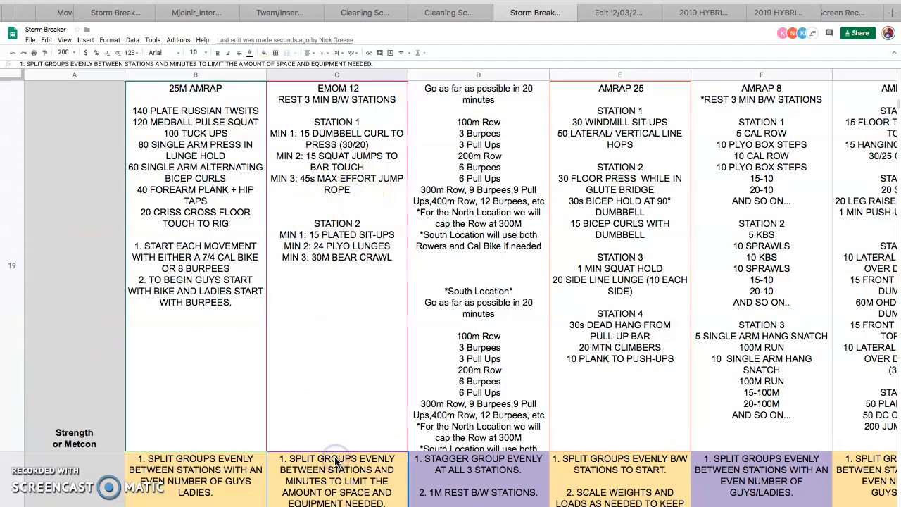
left_click(220, 486)
left_click(362, 483)
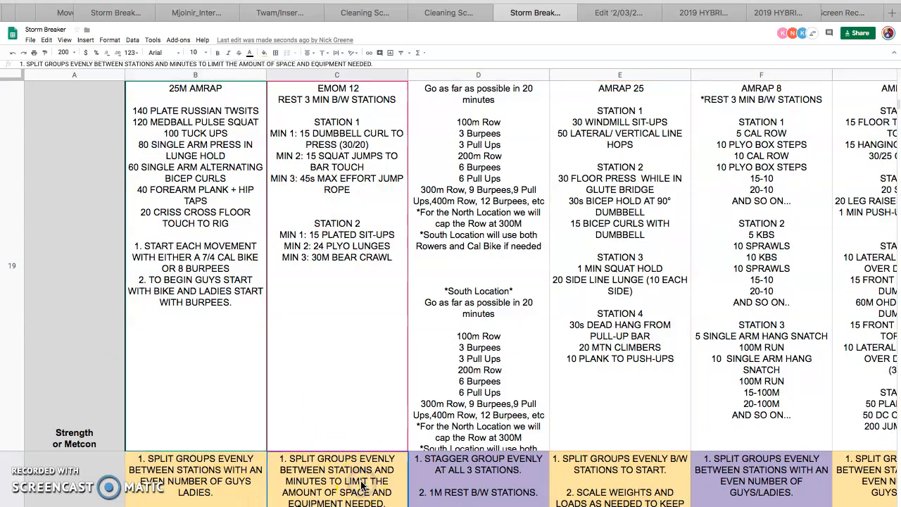
Reopen the EMOM 12 Metcon component in the 2/04/2020 WOD and paste the coaches notes into its comment.
left_click(628, 15)
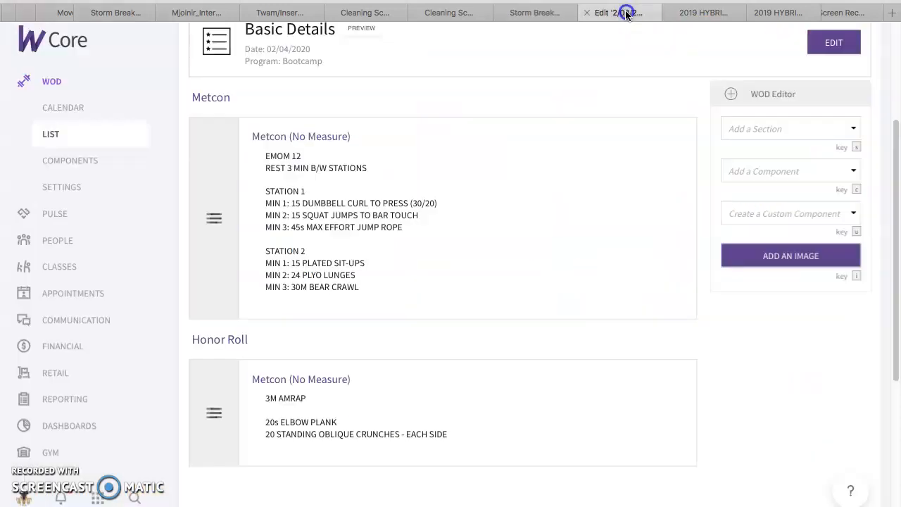
left_click(317, 138)
scroll(368, 338, "down", 2)
left_click(321, 451)
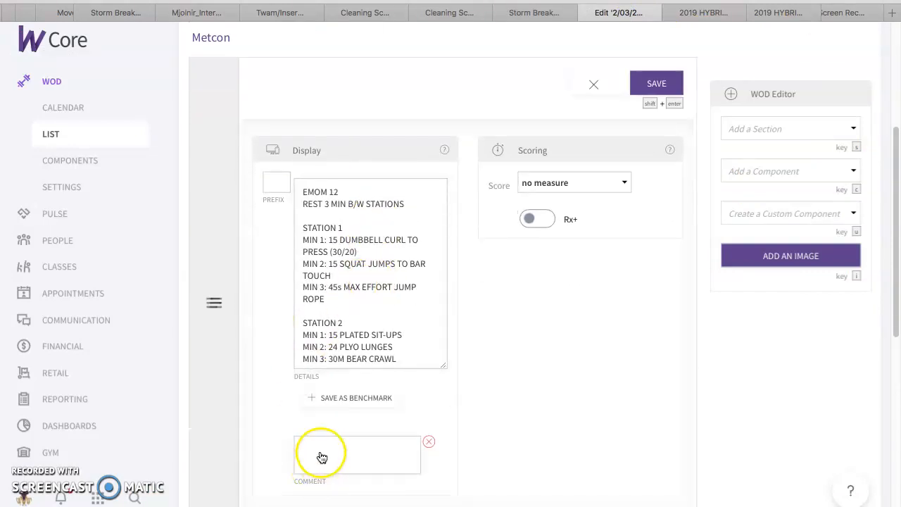
key("super+v")
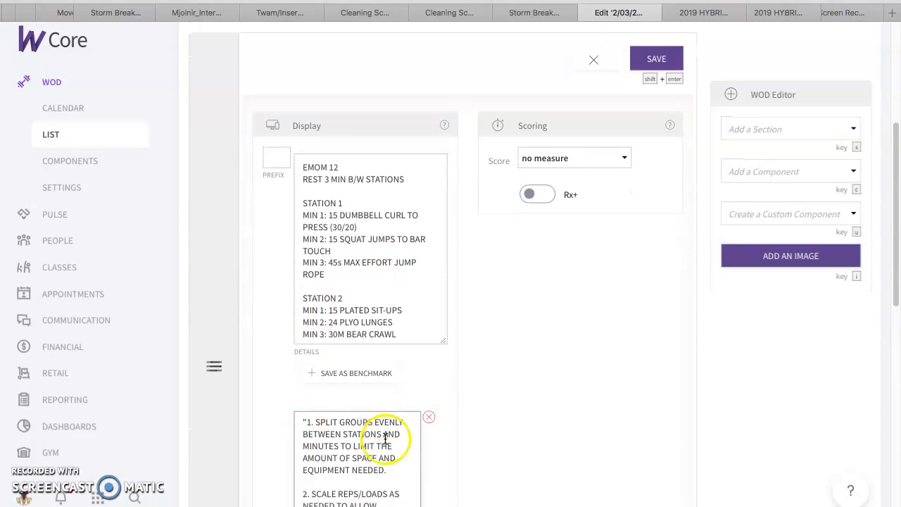
Delete the opening and closing quotation marks from the Metcon comment and save the component.
left_click(307, 264)
key("BackSpace")
left_click(394, 454)
key("BackSpace")
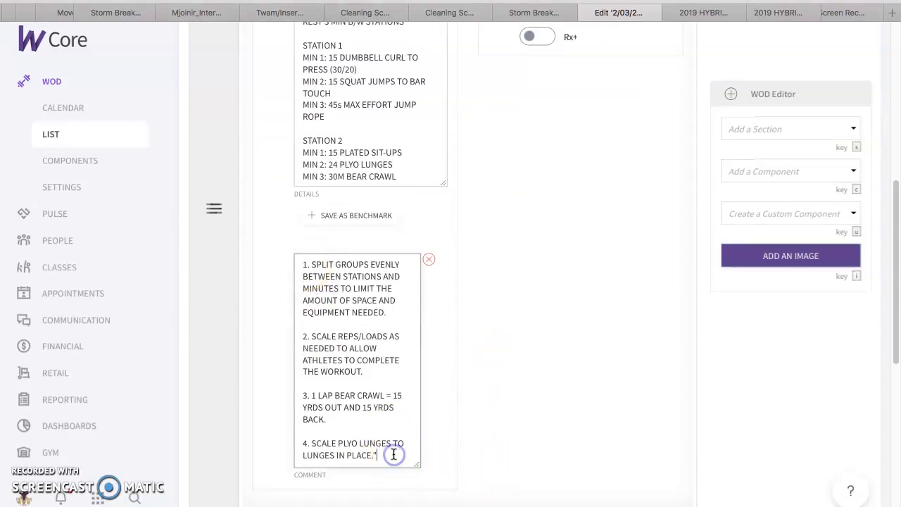
scroll(665, 260, "up", 3)
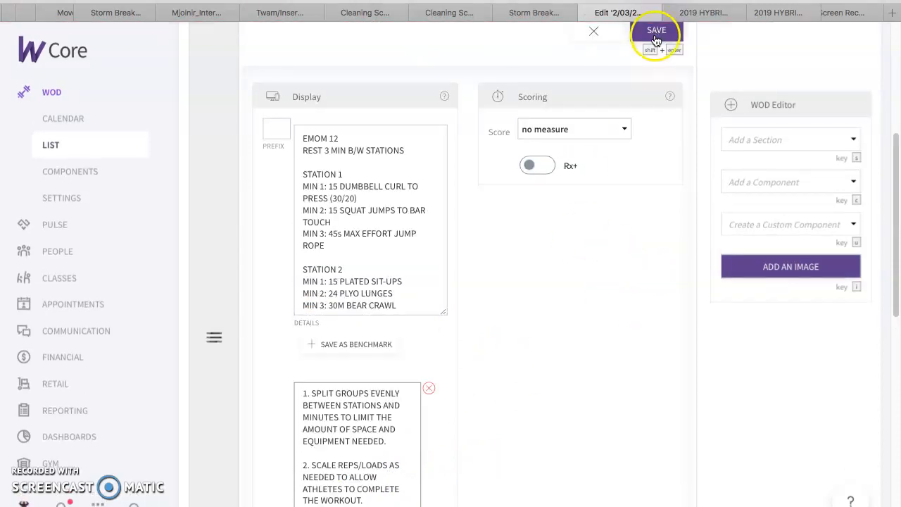
left_click(655, 31)
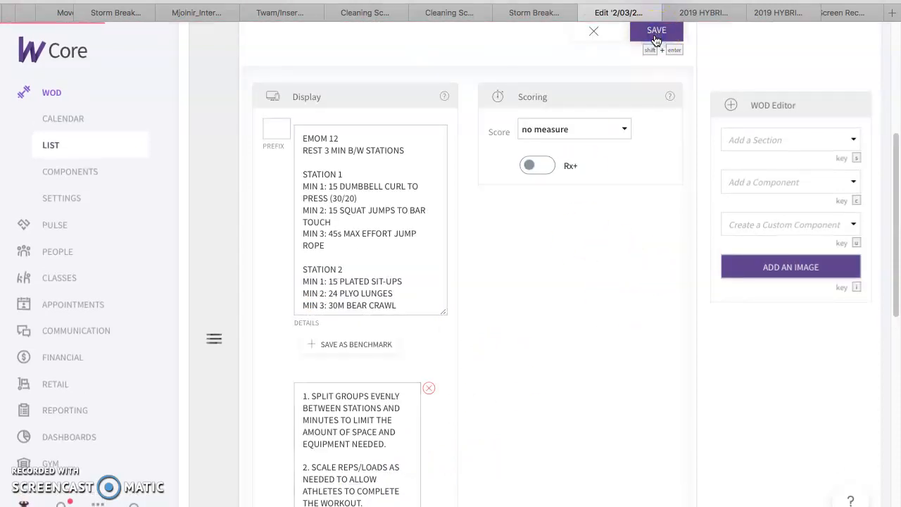